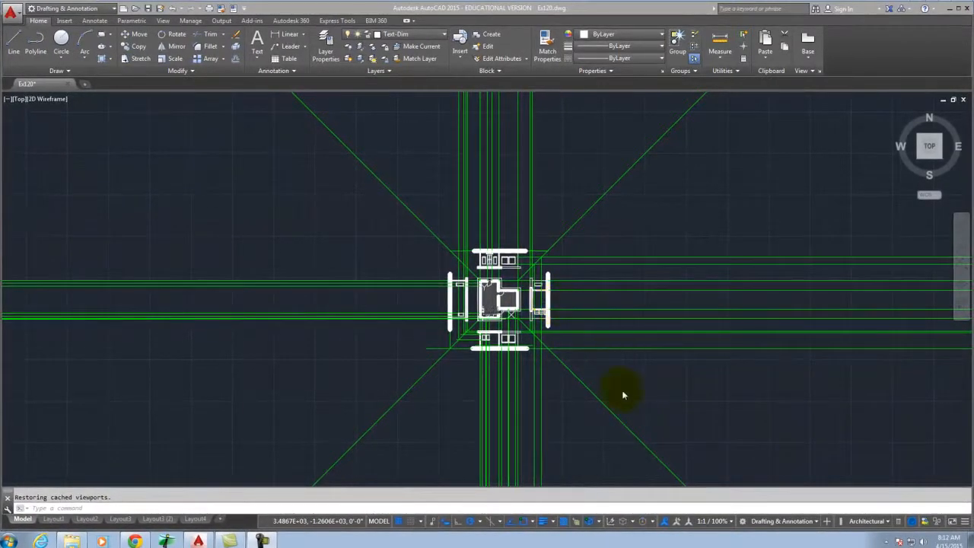
Zoom in on the house floor plan and its four elevations in model space.
scroll(506, 293, "up", 4)
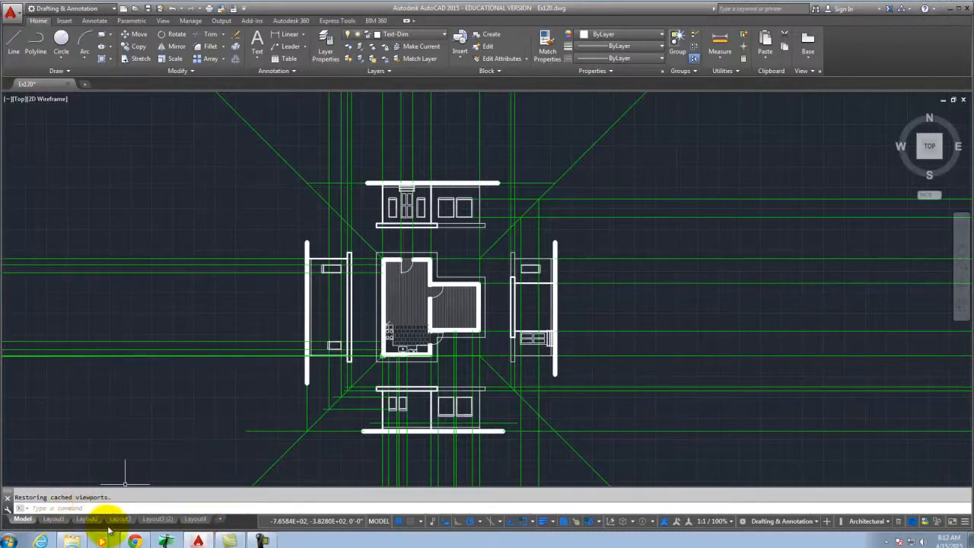
mouse_move(198, 520)
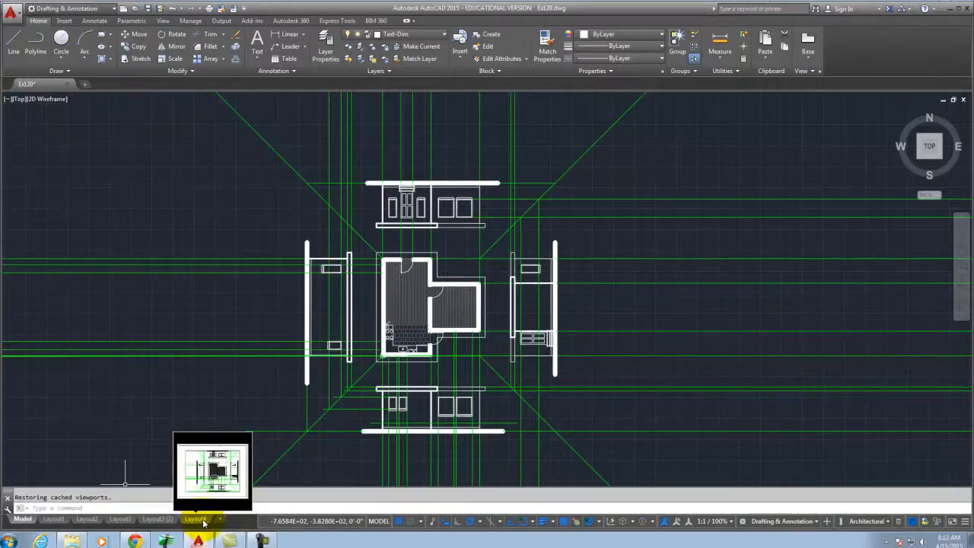
Switch to the Layout4 paper-space sheet and show the Layout ribbon tools.
left_click(201, 520)
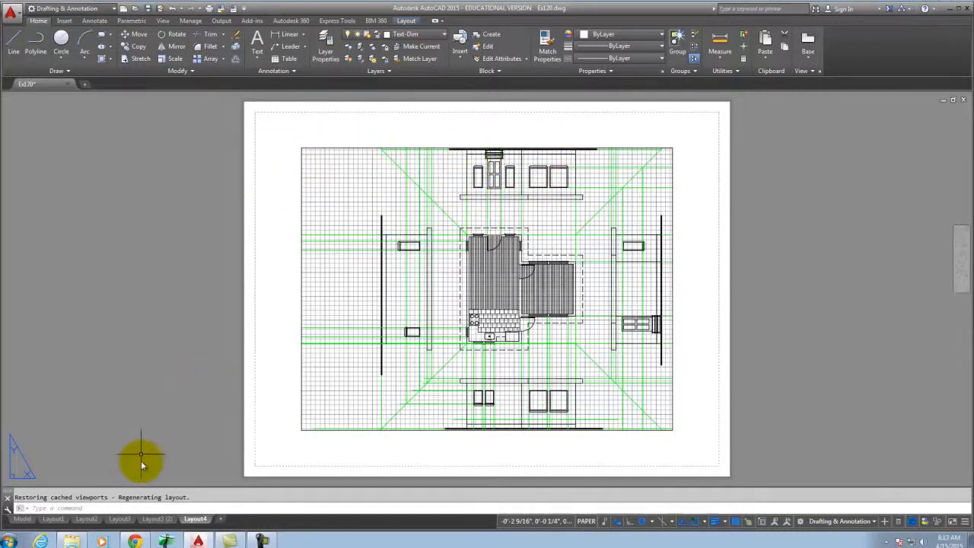
left_click(407, 22)
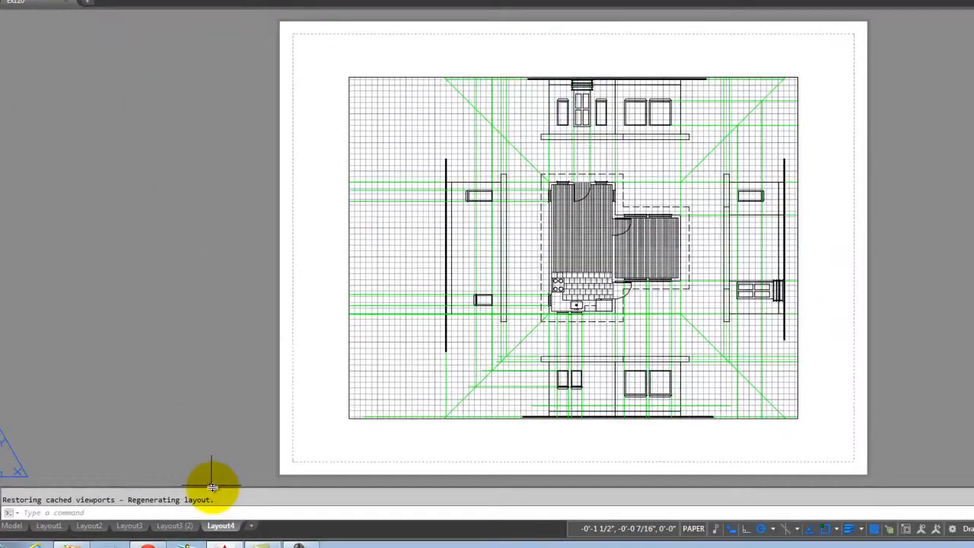
Open the Page Setup Manager from the Layout4 tab and modify Layout4's page setup.
right_click(227, 526)
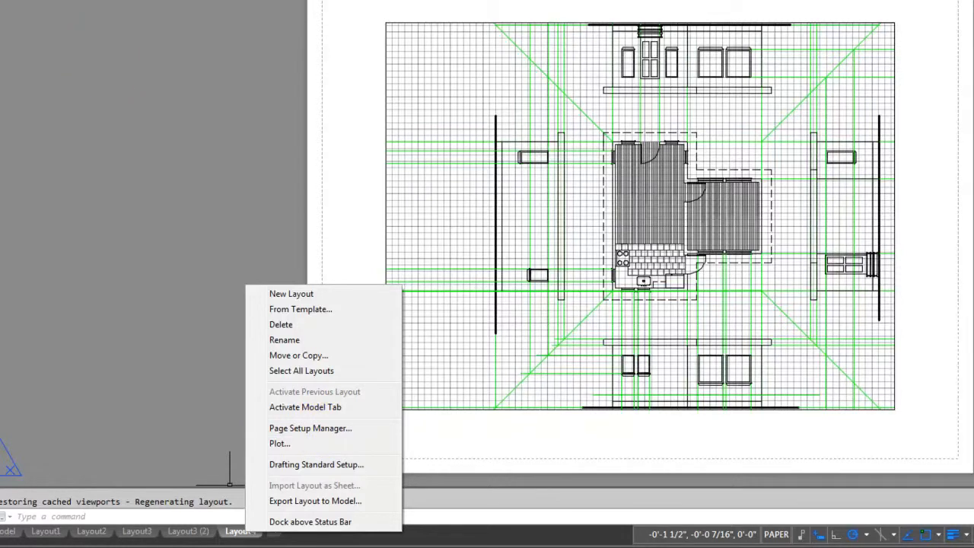
left_click(318, 429)
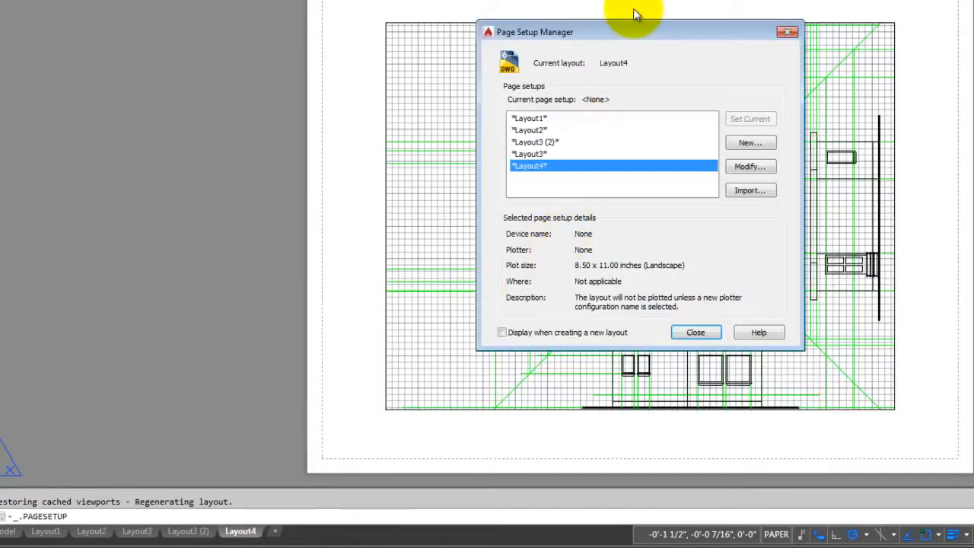
left_click_drag(623, 28, 592, 8)
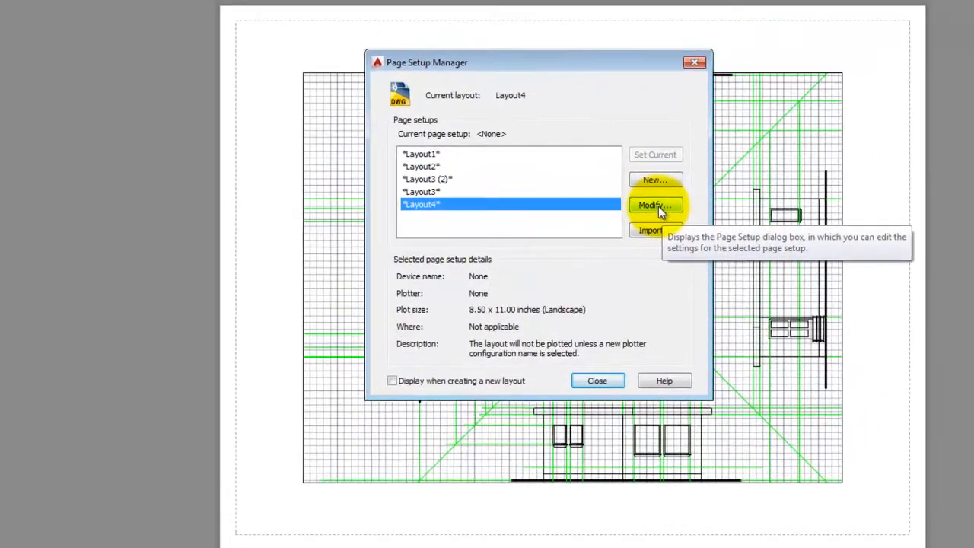
left_click(656, 205)
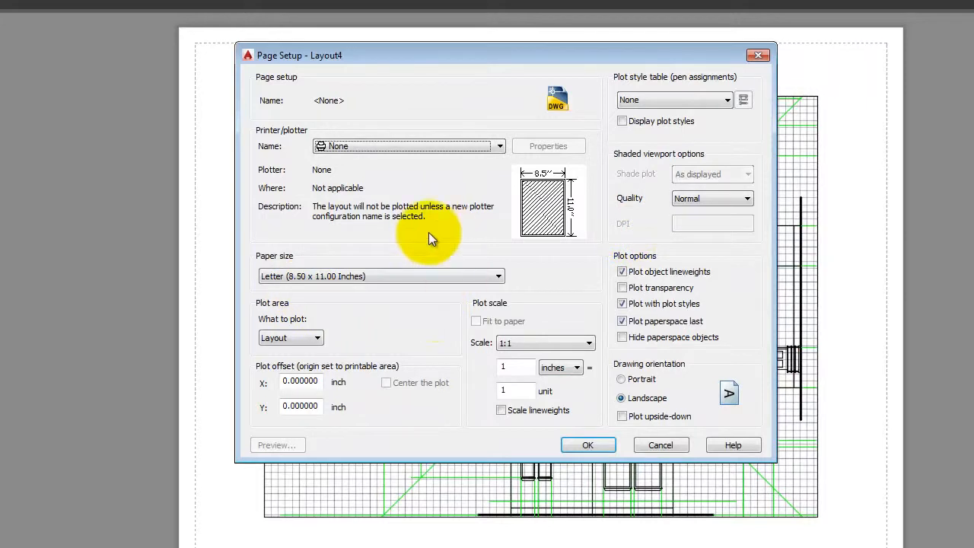
left_click_drag(451, 54, 432, 74)
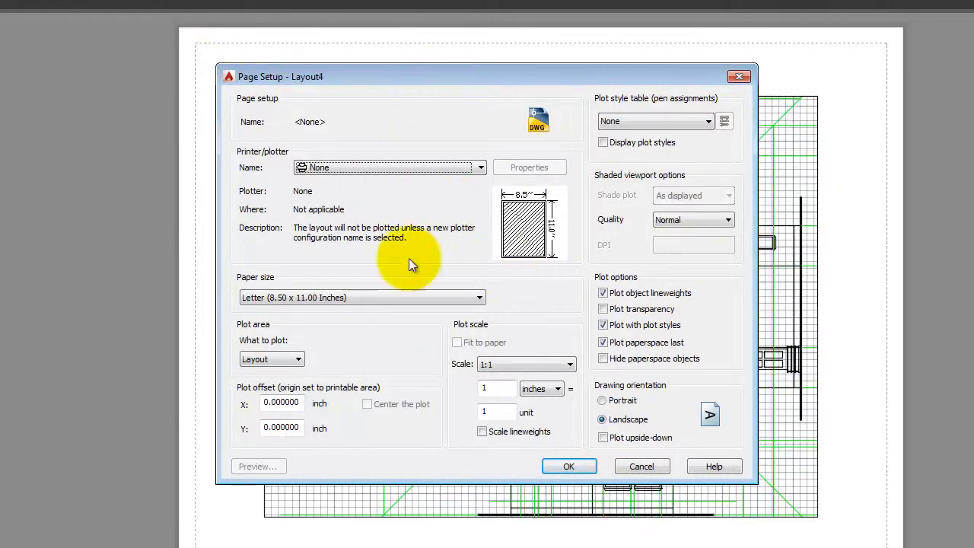
left_click_drag(521, 81, 555, 86)
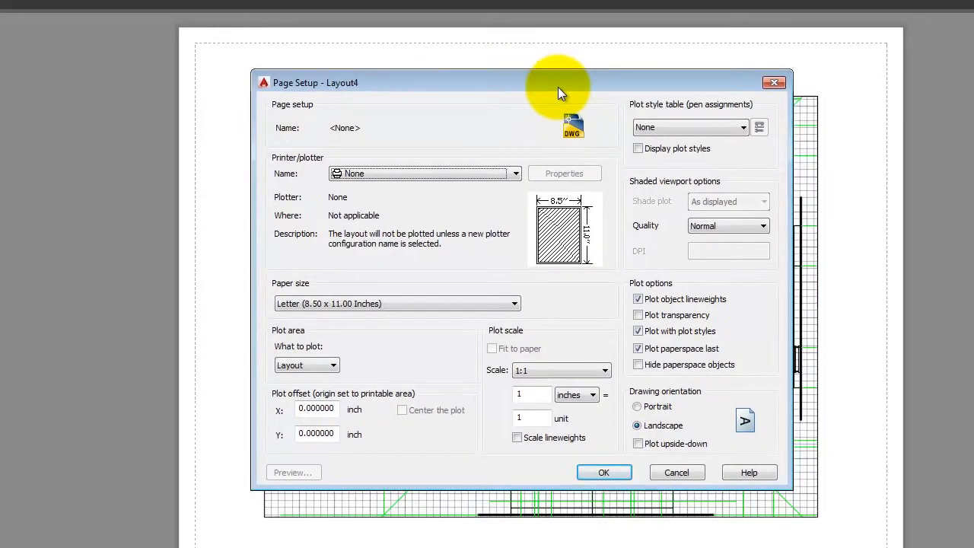
Choose DWG To PDF.pc3 as Layout4's printer/plotter.
left_click(433, 173)
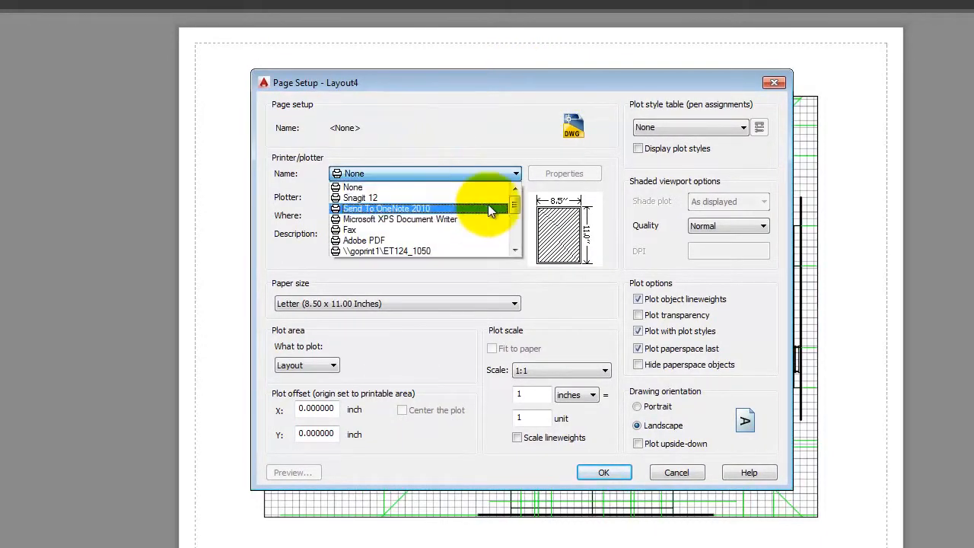
left_click_drag(515, 208, 516, 254)
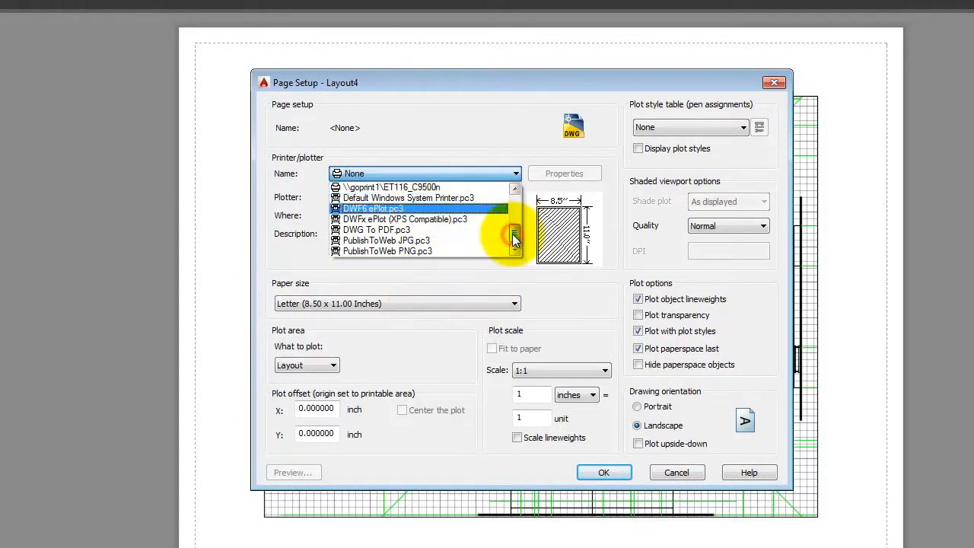
left_click(380, 233)
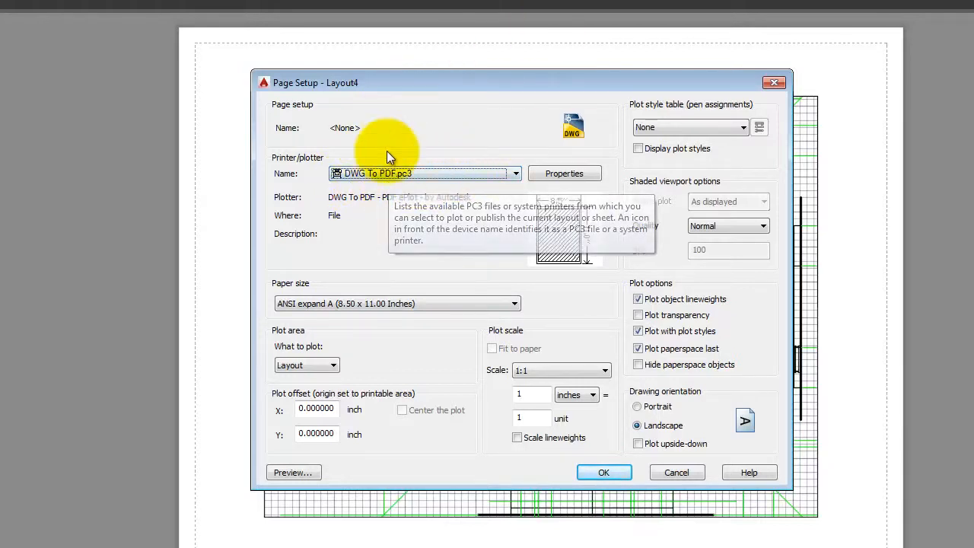
Change the paper size to ANSI C (17.00 x 22.00 Inches).
left_click(300, 307)
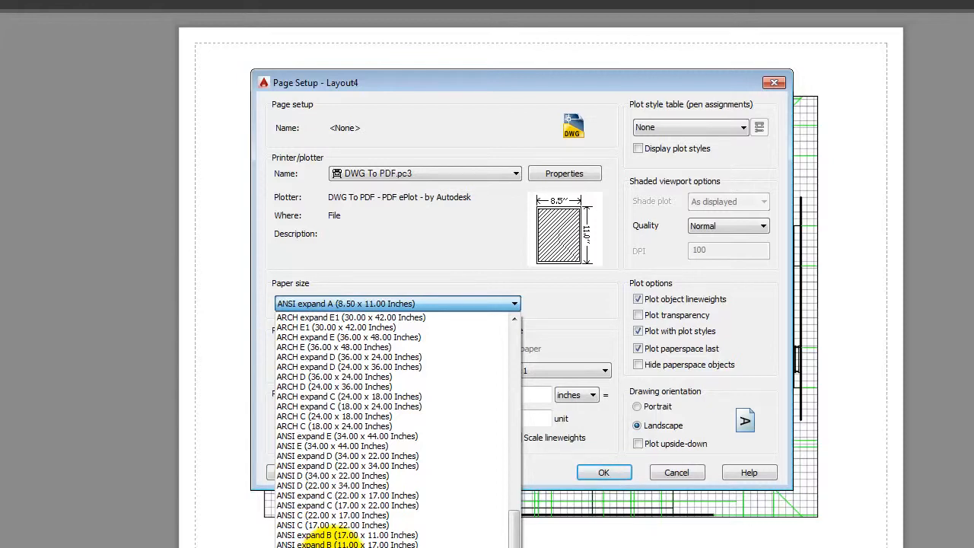
left_click(411, 526)
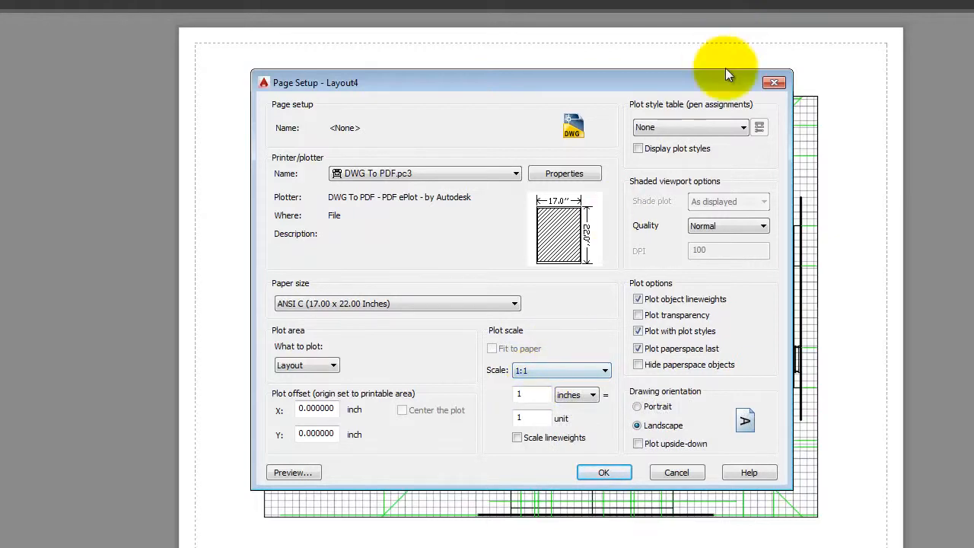
Assign acad.ctb with plot styles displayed and Maximum shaded quality, then confirm with OK.
left_click(702, 128)
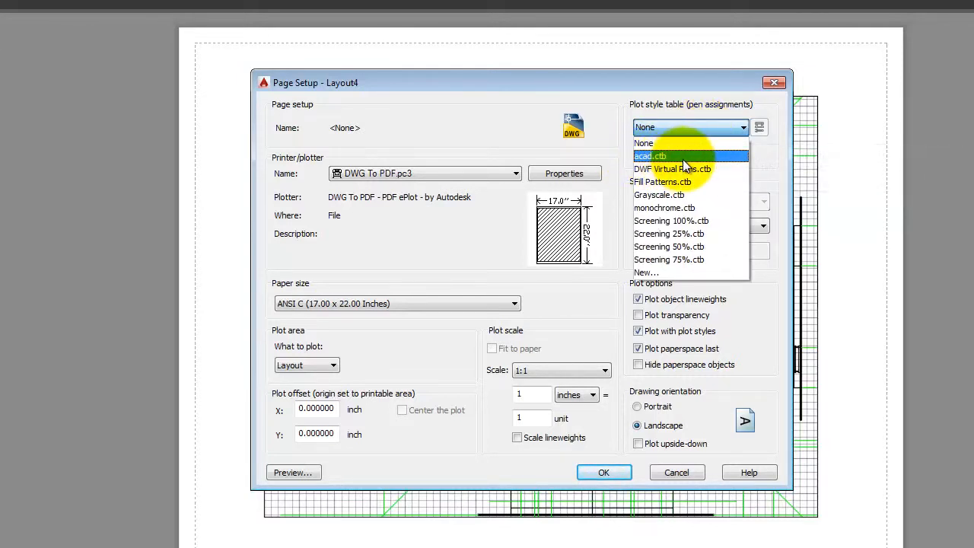
left_click(682, 157)
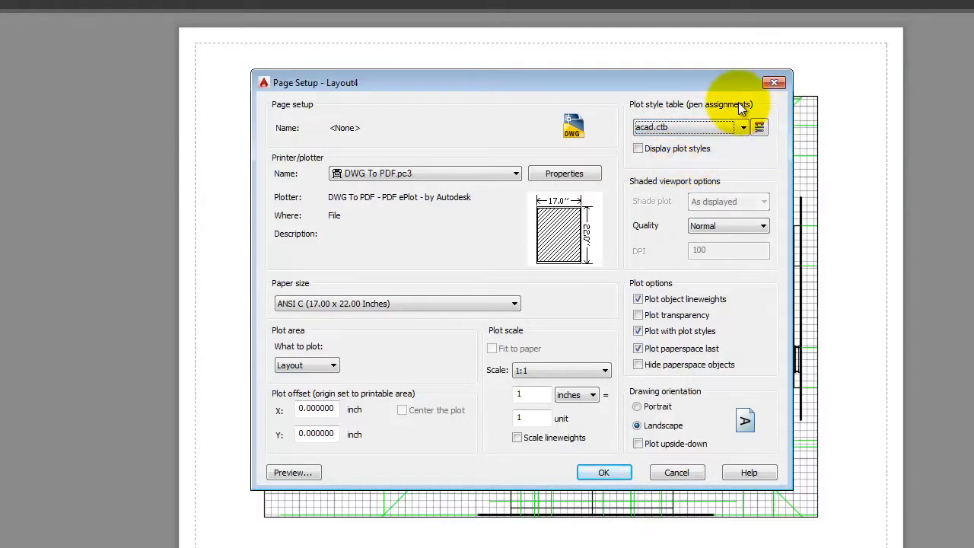
left_click(662, 150)
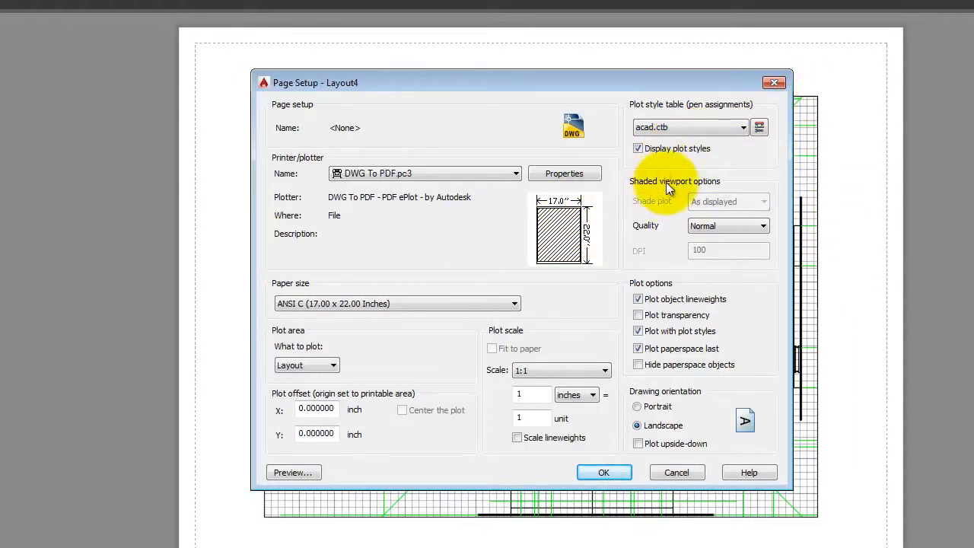
left_click(714, 222)
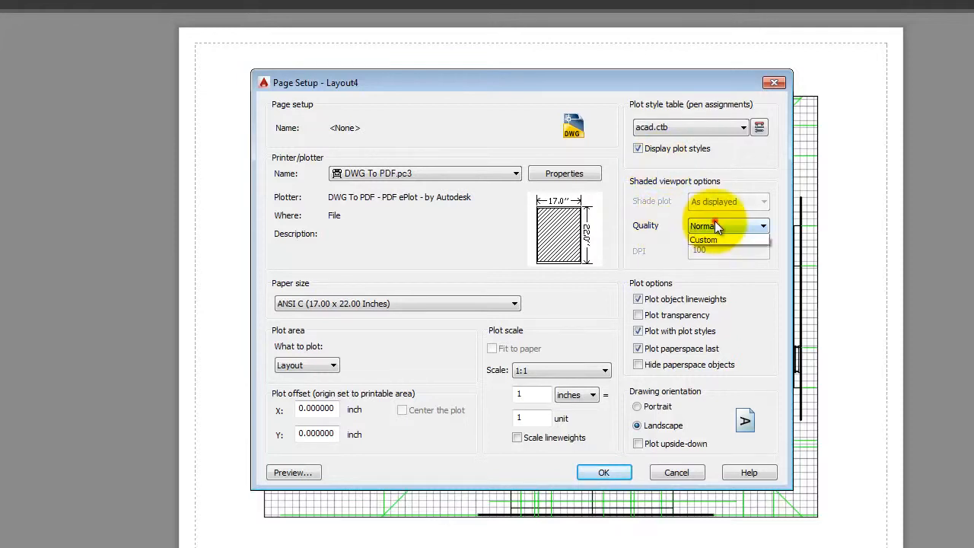
left_click(715, 279)
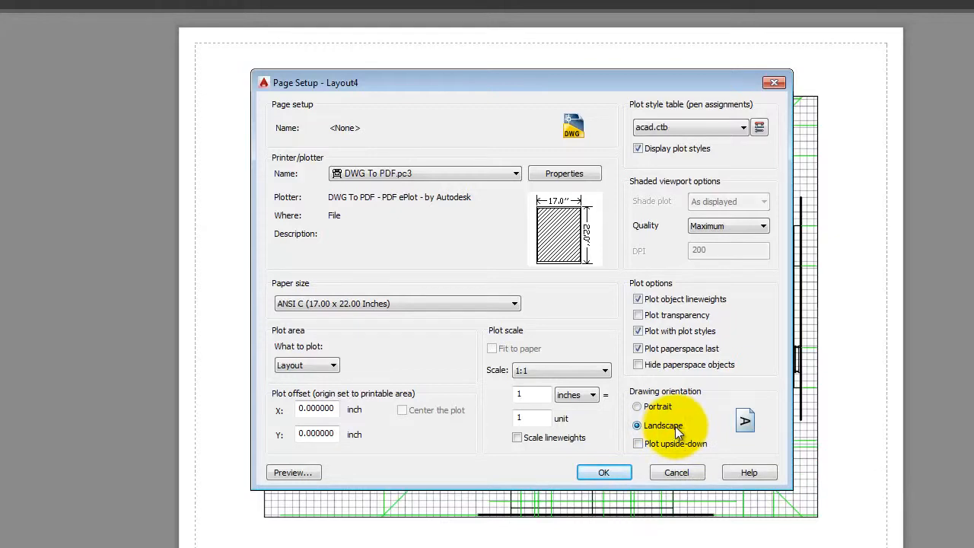
left_click(611, 472)
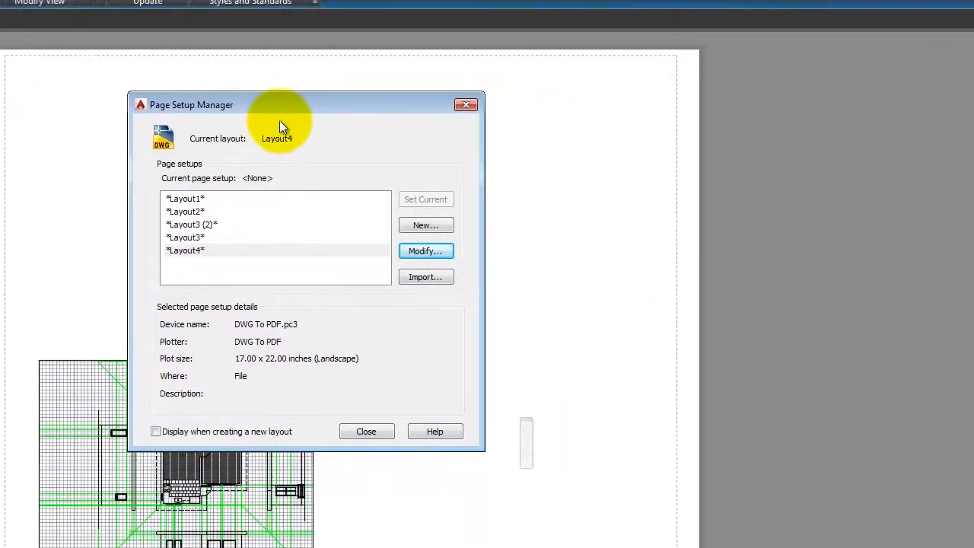
Move the Page Setup Manager aside and close it.
left_click_drag(279, 126, 835, 123)
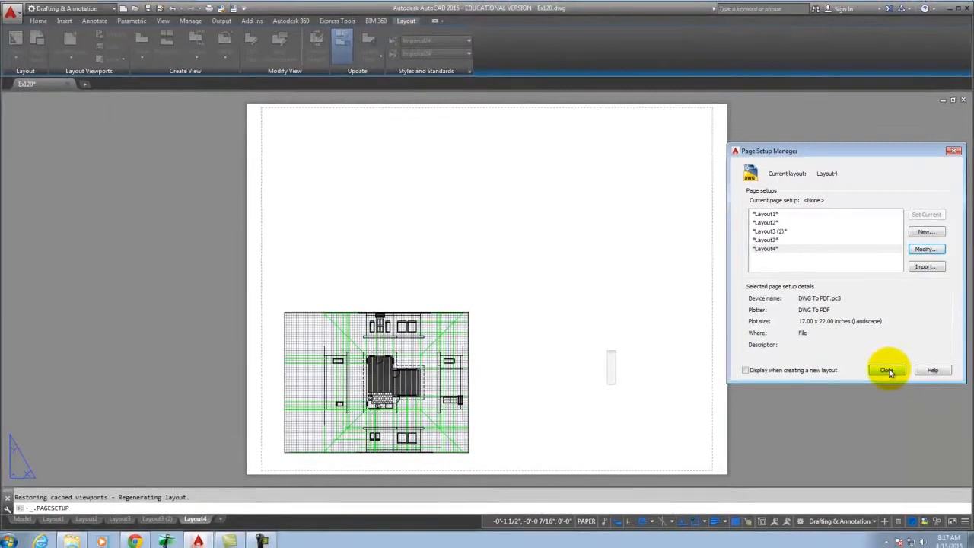
left_click(844, 457)
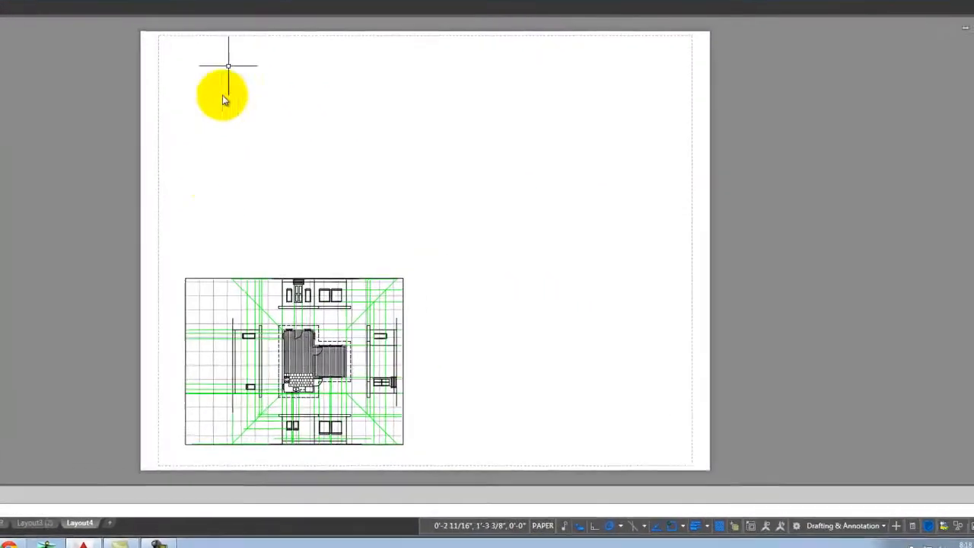
Enlarge the plan-and-elevations viewport by stretching its top-right corner outward.
left_click(207, 278)
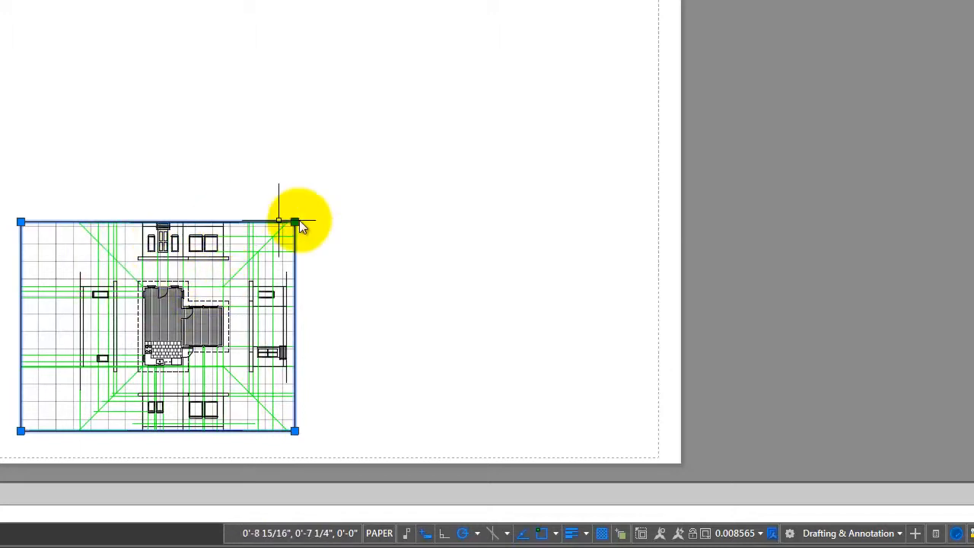
left_click(294, 222)
left_click(356, 173)
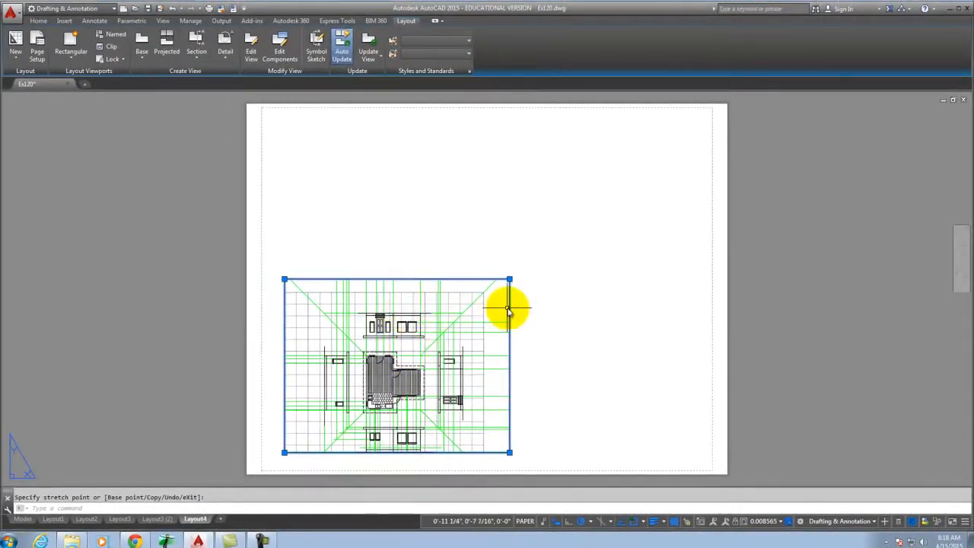
Move the viewport to the centre of the ANSI C sheet with MO and reselect it.
type("mo")
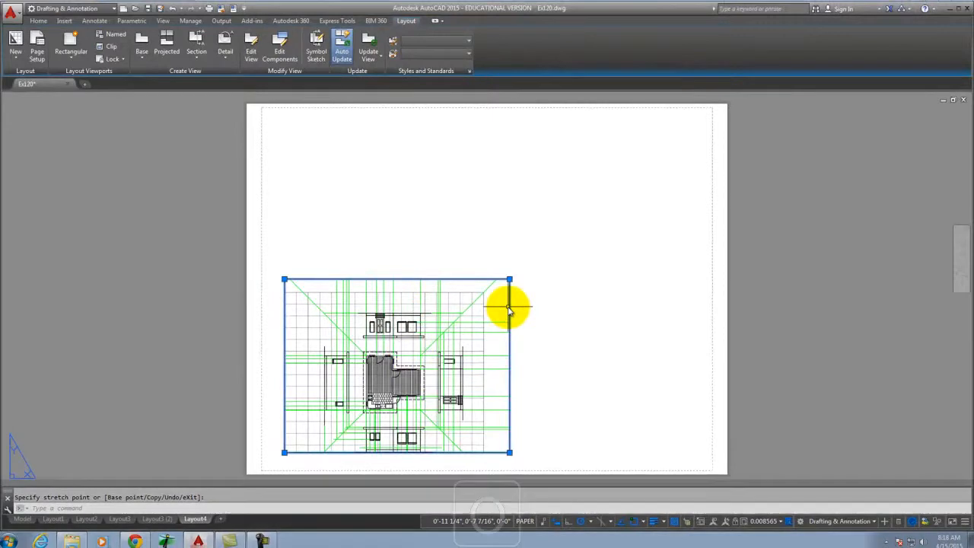
key("Return")
left_click(546, 331)
left_click(600, 261)
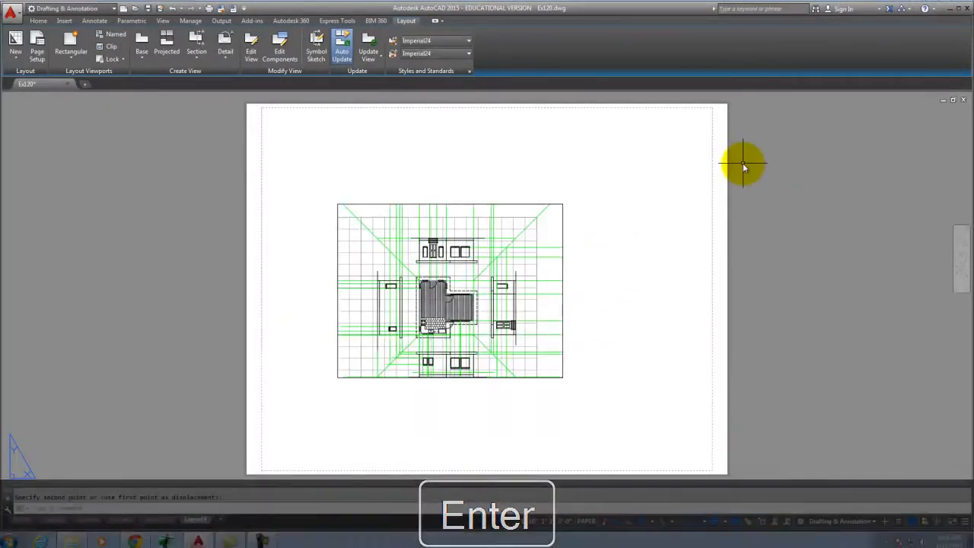
left_click(504, 203)
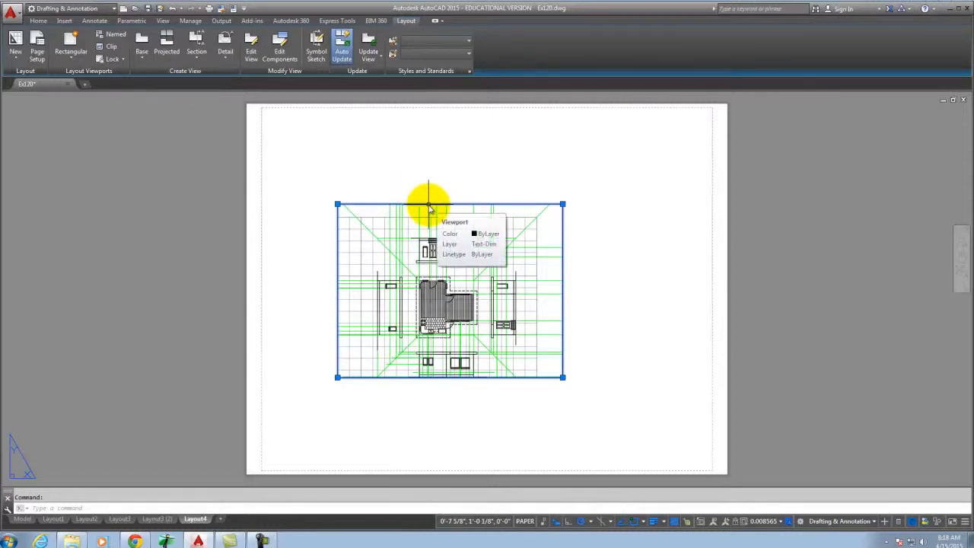
Show the selected viewport's properties with PROPERTIES and dock the palette at the left edge.
type("propert")
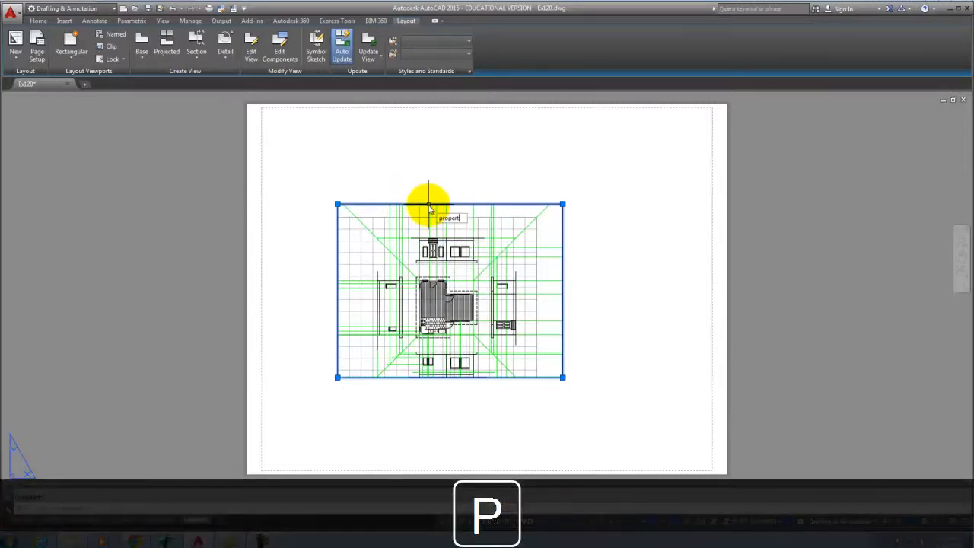
type("ies")
key("Return")
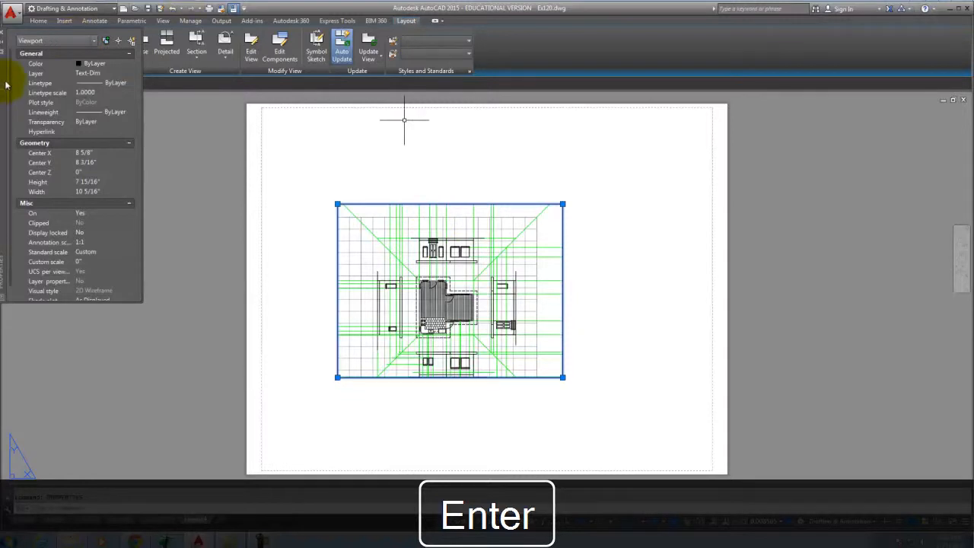
left_click_drag(2, 80, 55, 158)
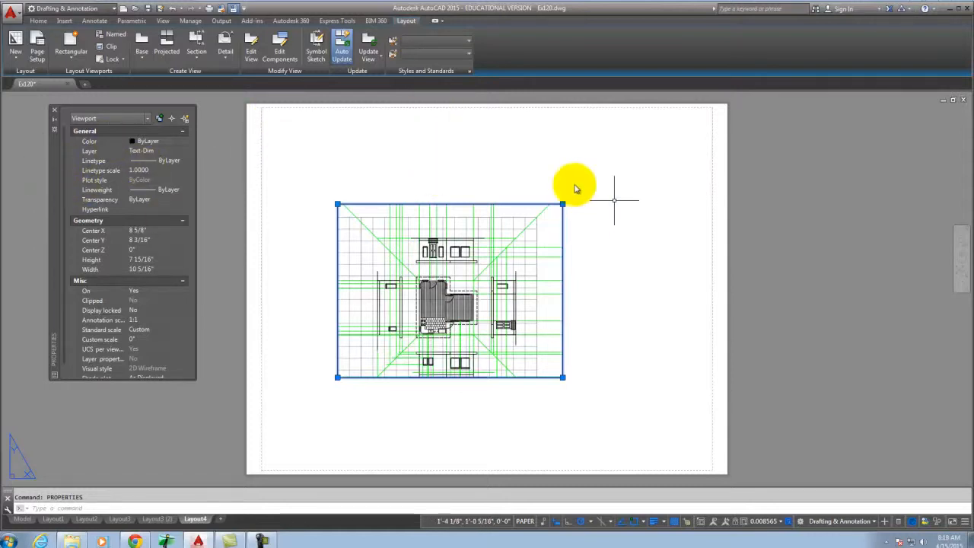
left_click_drag(57, 185, 13, 191)
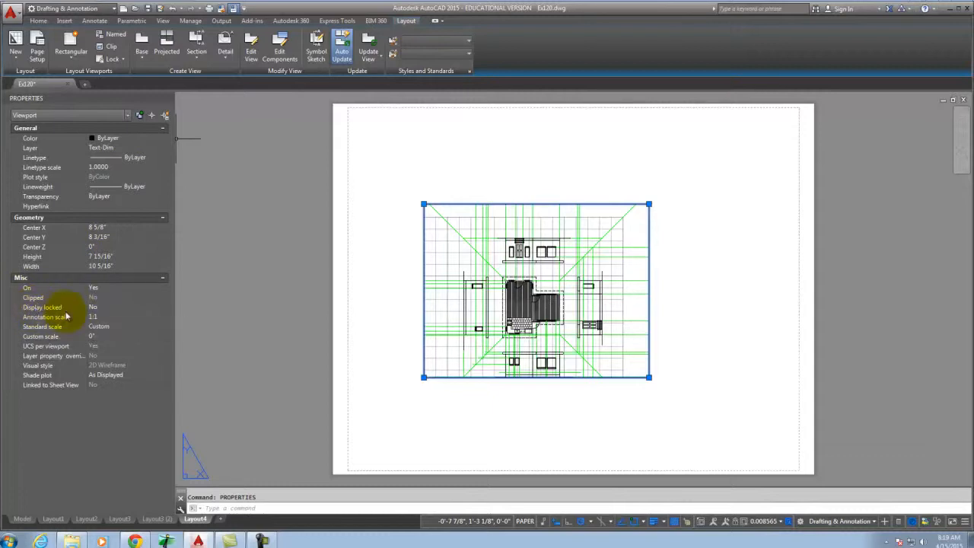
Set the viewport's Standard scale property to 1/4" = 1'-0".
left_click(106, 328)
left_click(129, 326)
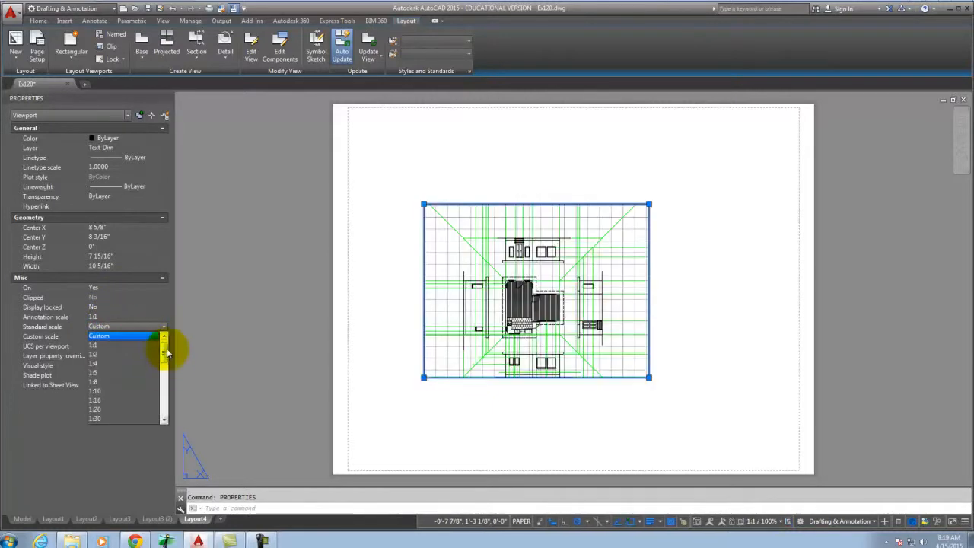
left_click_drag(163, 355, 164, 394)
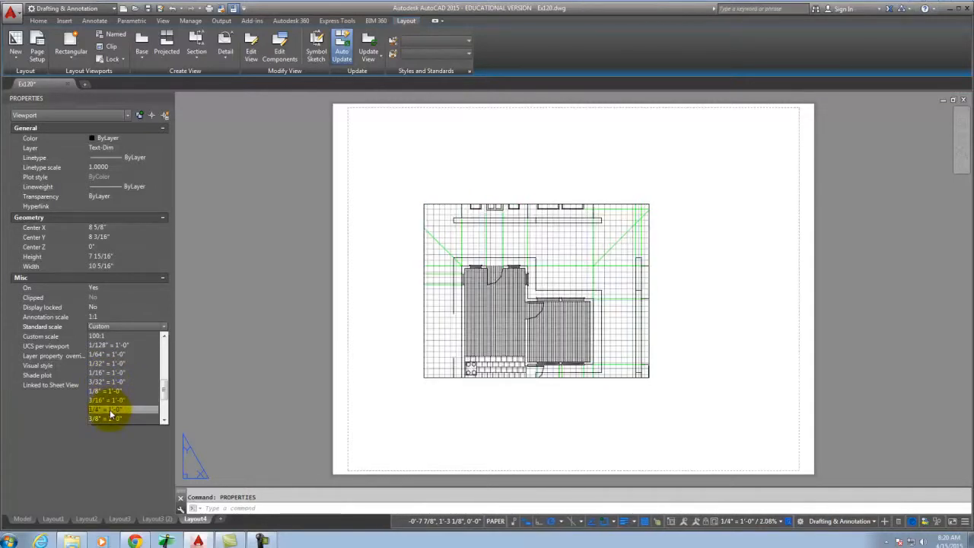
left_click(110, 411)
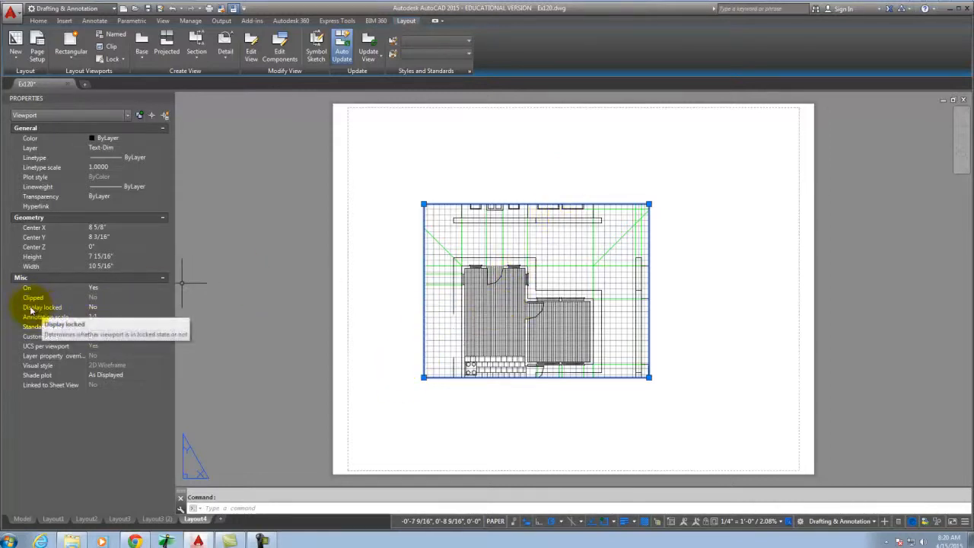
Set the floor-plan viewport's Display locked property to Yes.
left_click(98, 308)
left_click(96, 307)
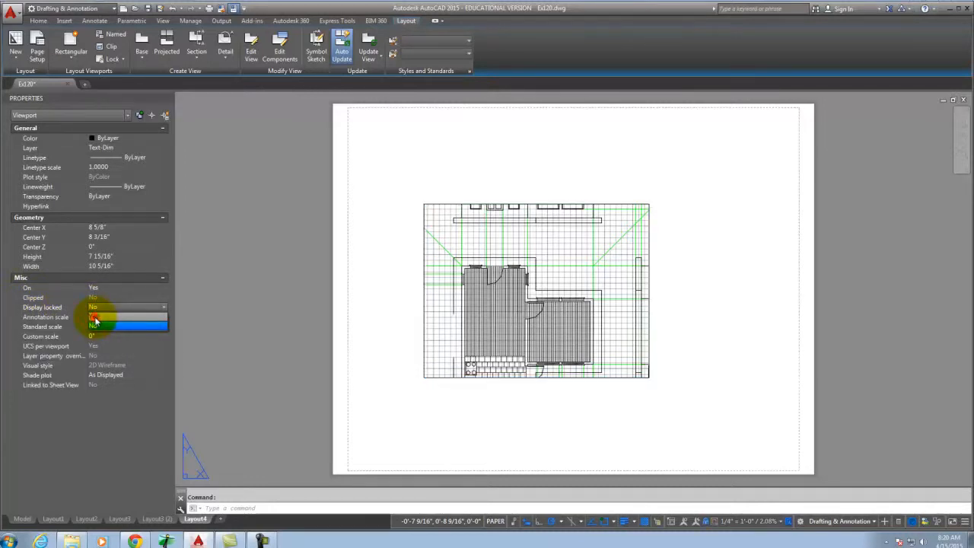
left_click(94, 318)
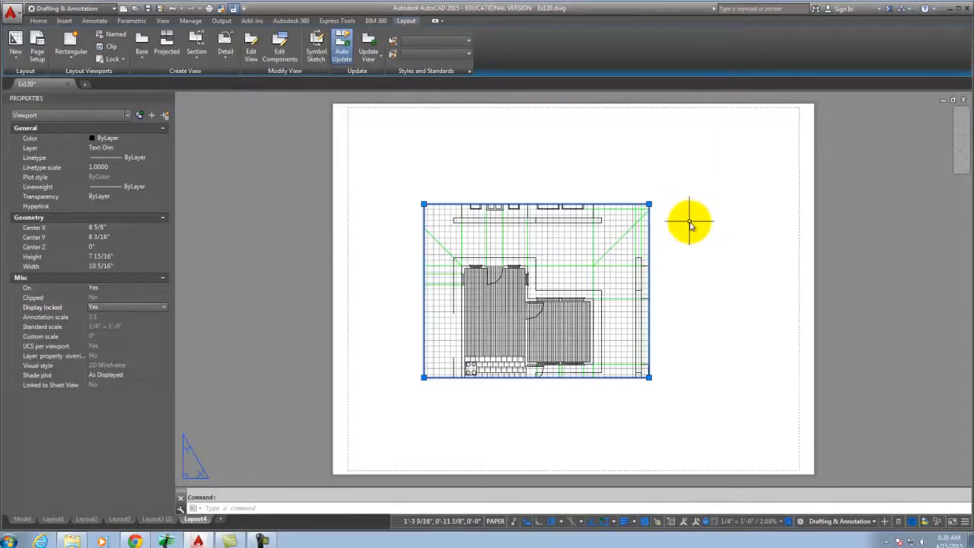
Stretch the plan viewport's corner grips so it frames just the floor plan, about 7 7/8" by 7 13/16".
key("Escape")
scroll(543, 283, "up", 2)
left_click(712, 161)
left_click(623, 259)
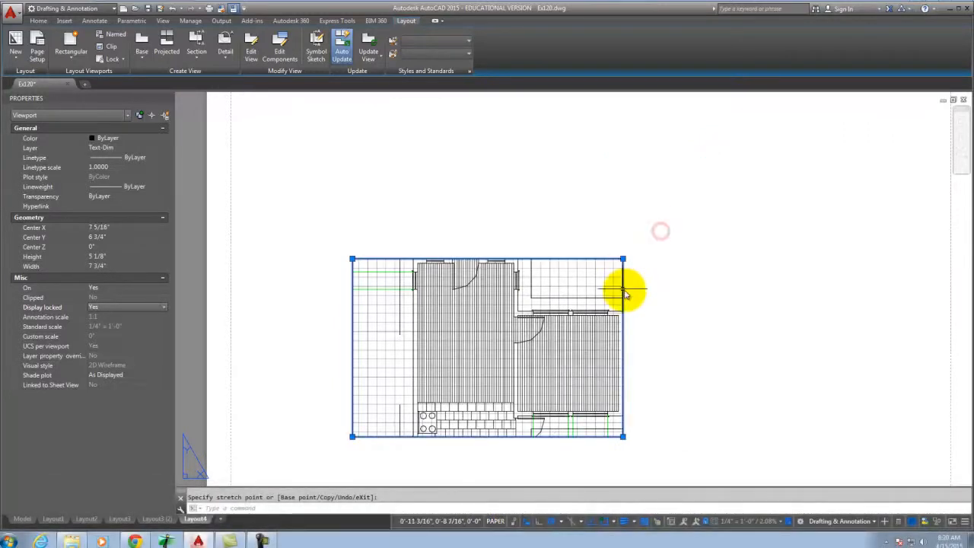
left_click(622, 258)
left_click(646, 232)
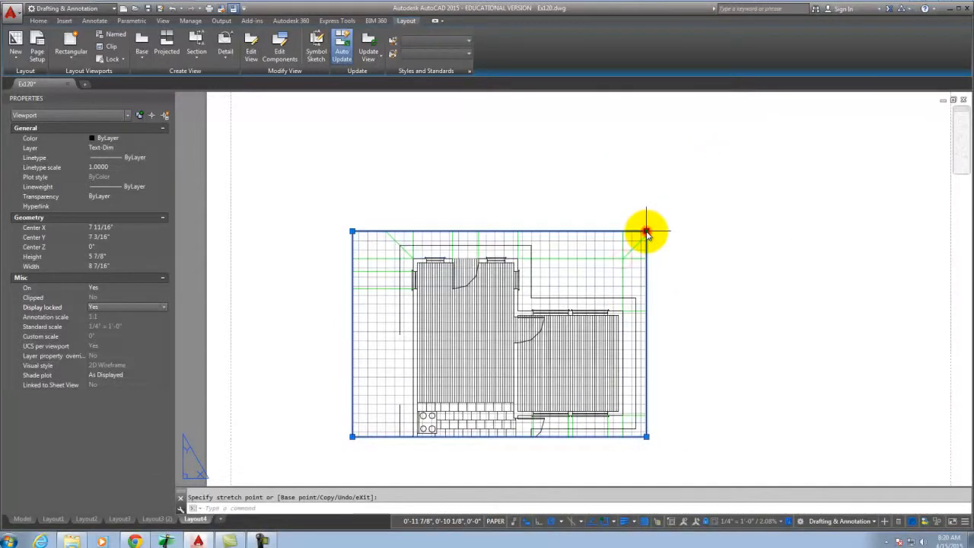
scroll(687, 185, "down", 4)
scroll(662, 284, "up", 2)
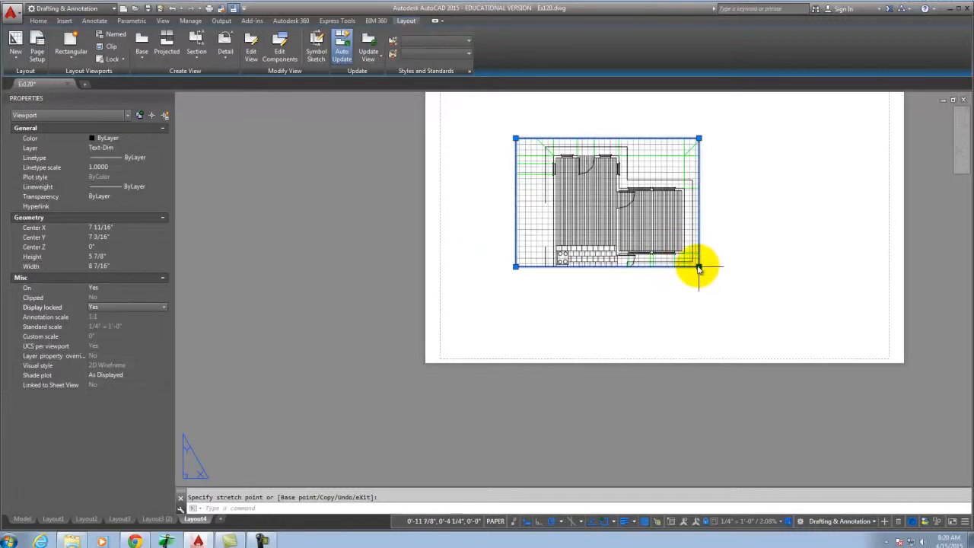
left_click(699, 266)
left_click(697, 307)
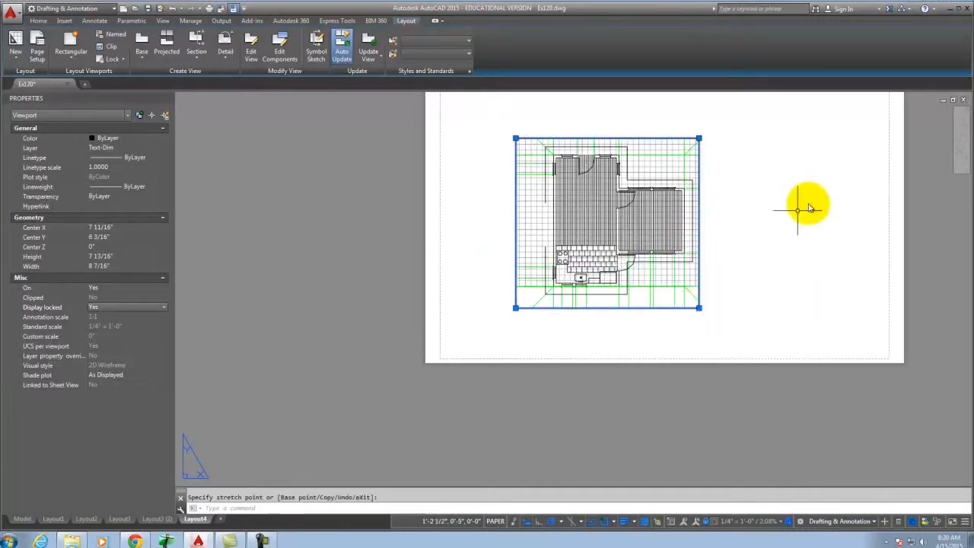
left_click(516, 140)
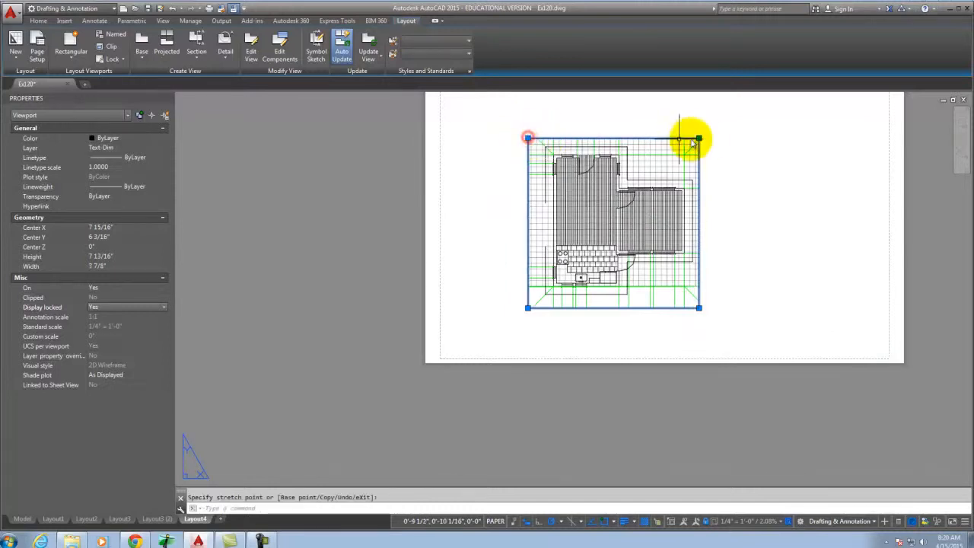
key("Escape")
key("Escape")
scroll(556, 288, "down", 4)
scroll(561, 278, "up", 4)
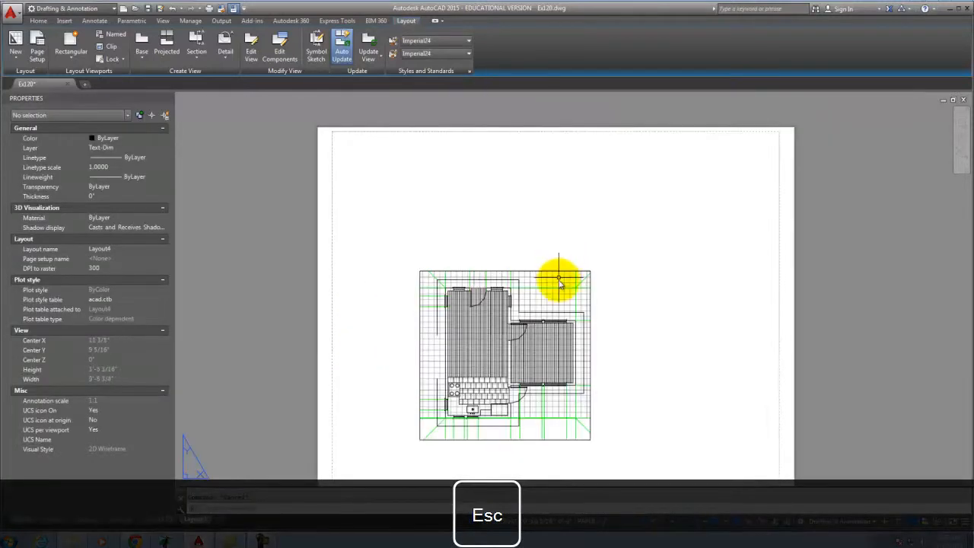
Select the floor-plan viewport and start the MOVE command on it.
left_click(560, 271)
type("move")
key("Return")
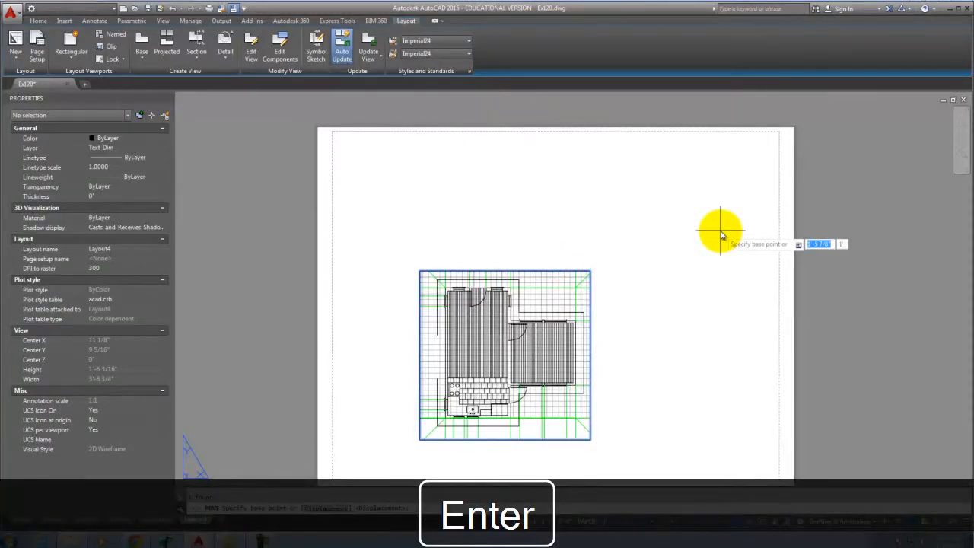
Move the floor-plan viewport up and right, then again to the sheet's upper-left corner.
left_click(630, 408)
left_click(676, 373)
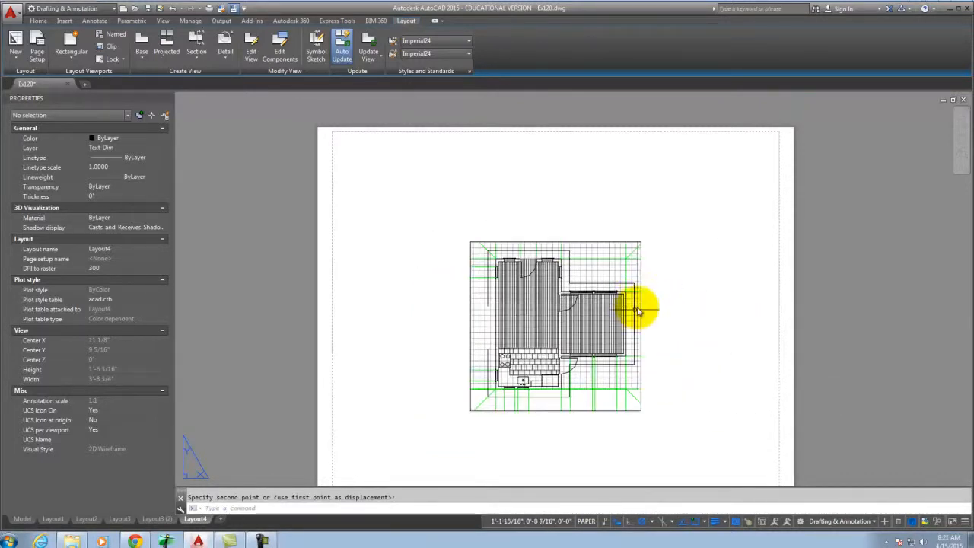
left_click(640, 254)
type("move")
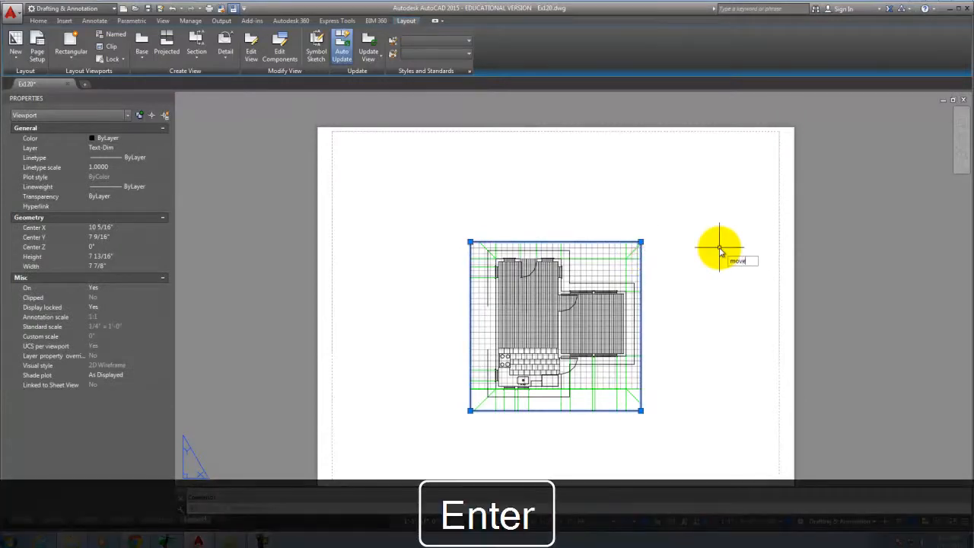
key("Return")
left_click(668, 306)
left_click(559, 214)
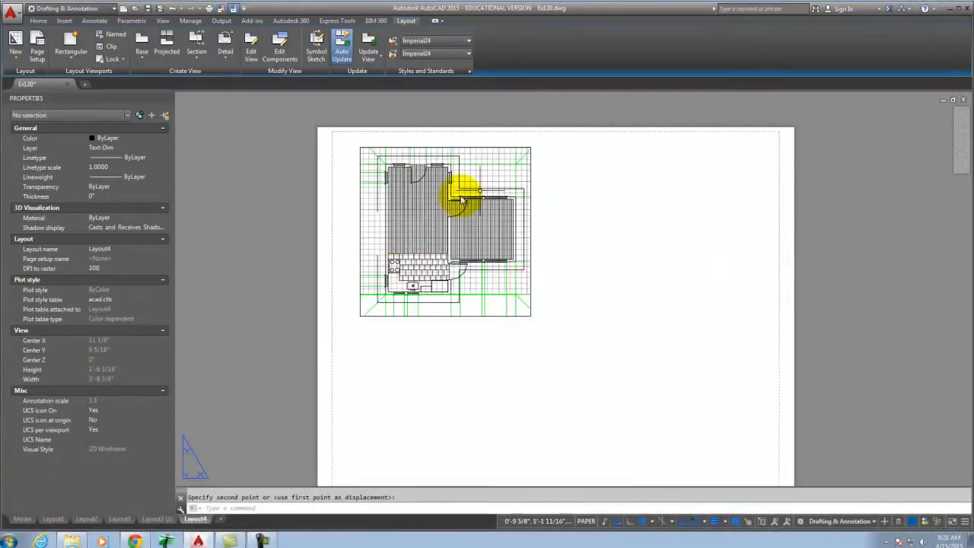
scroll(473, 218, "down", 2)
scroll(470, 287, "up", 2)
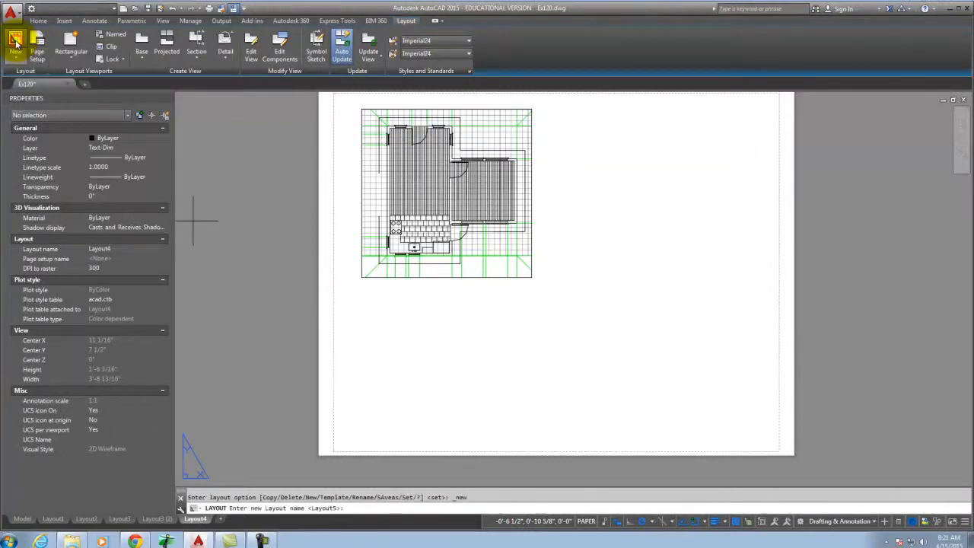
Cancel the pending new-layout name prompt.
left_click(360, 292)
left_click(362, 298)
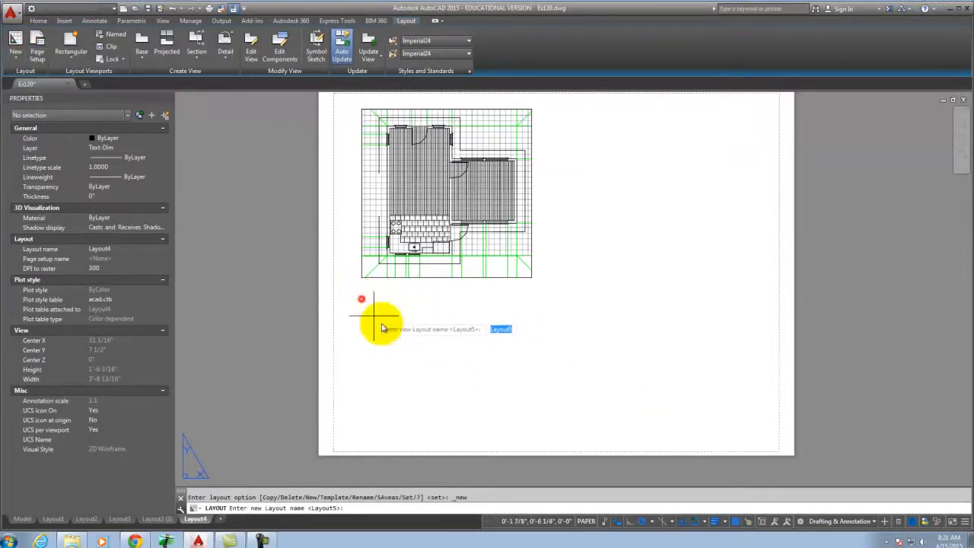
key("Escape")
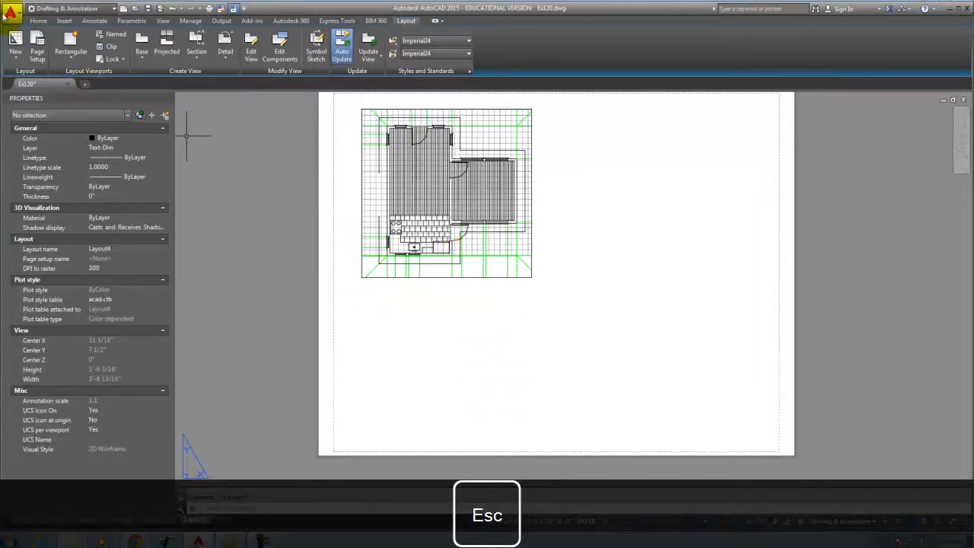
left_click(15, 43)
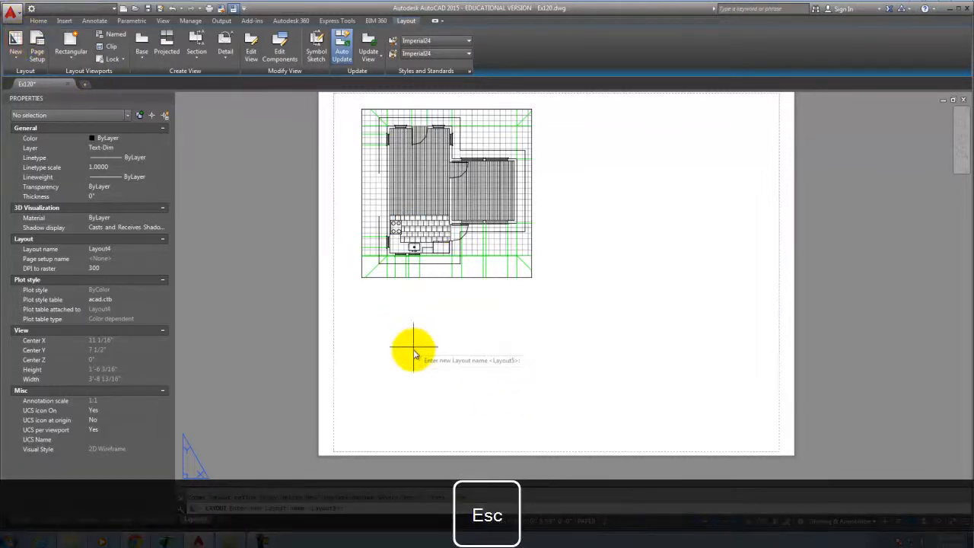
left_click(358, 305)
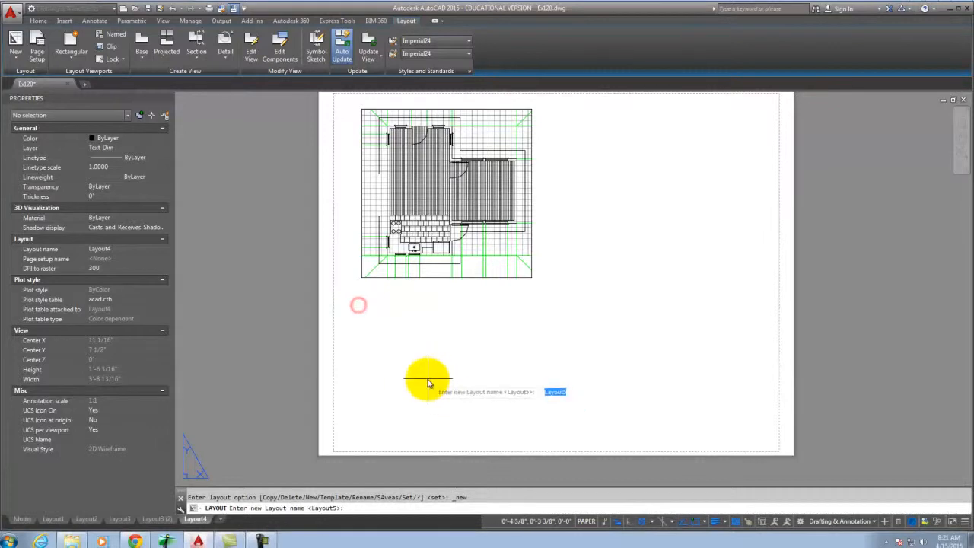
key("Escape")
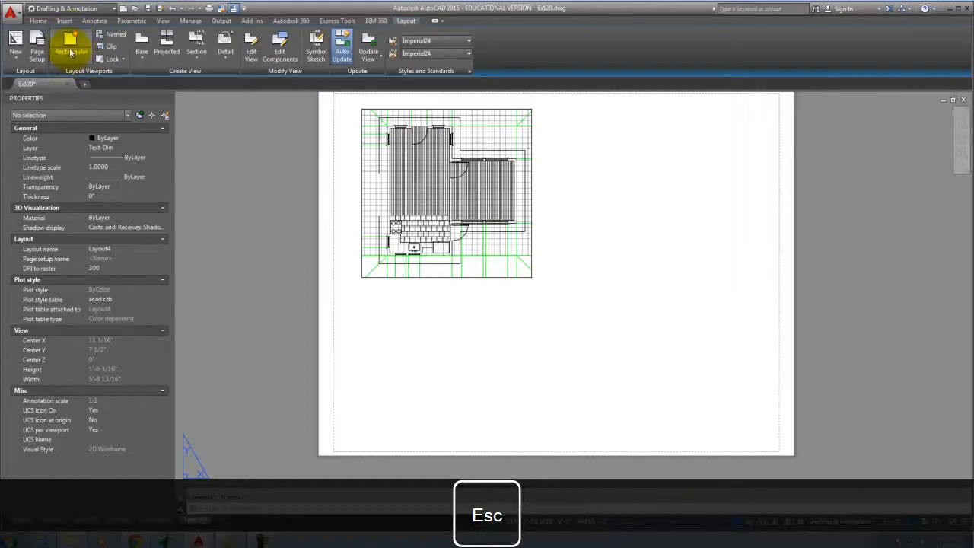
Draw a second rectangular viewport below the floor-plan viewport.
left_click(70, 39)
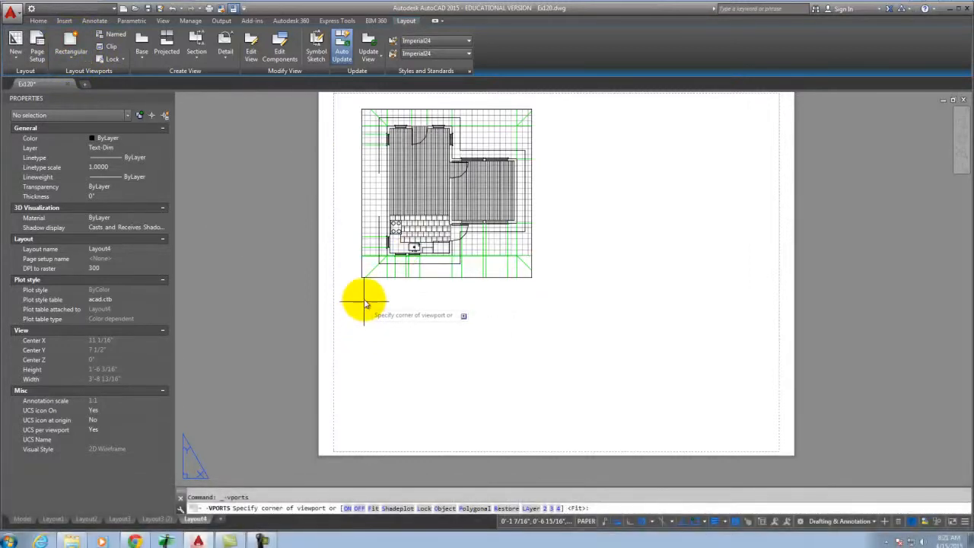
left_click(358, 293)
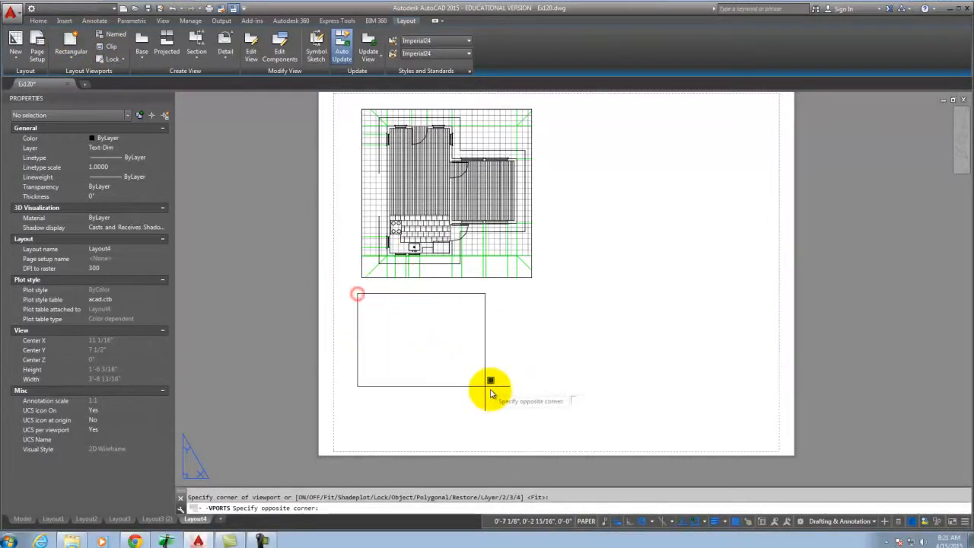
left_click(543, 412)
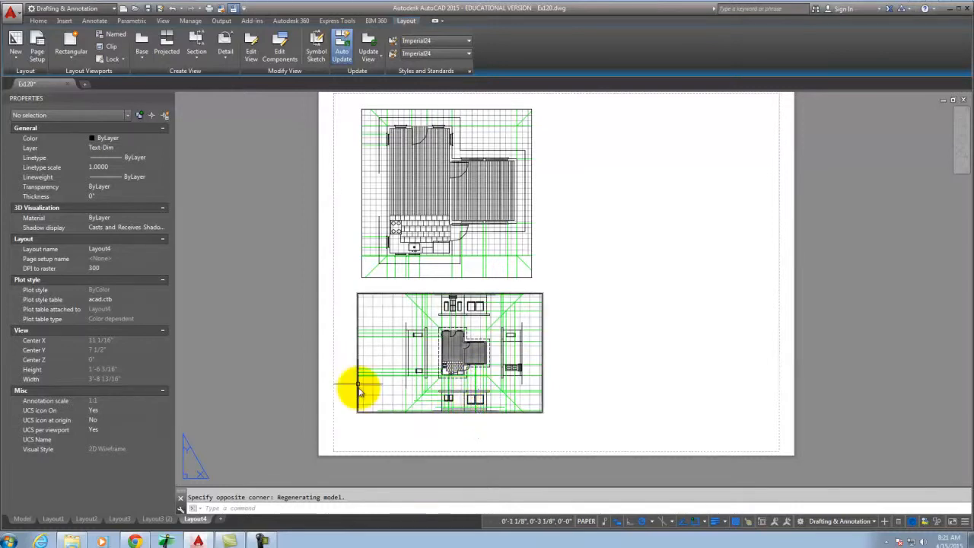
Give the lower viewport a 1/4" = 1'-0" standard scale and lock its display.
left_click(391, 412)
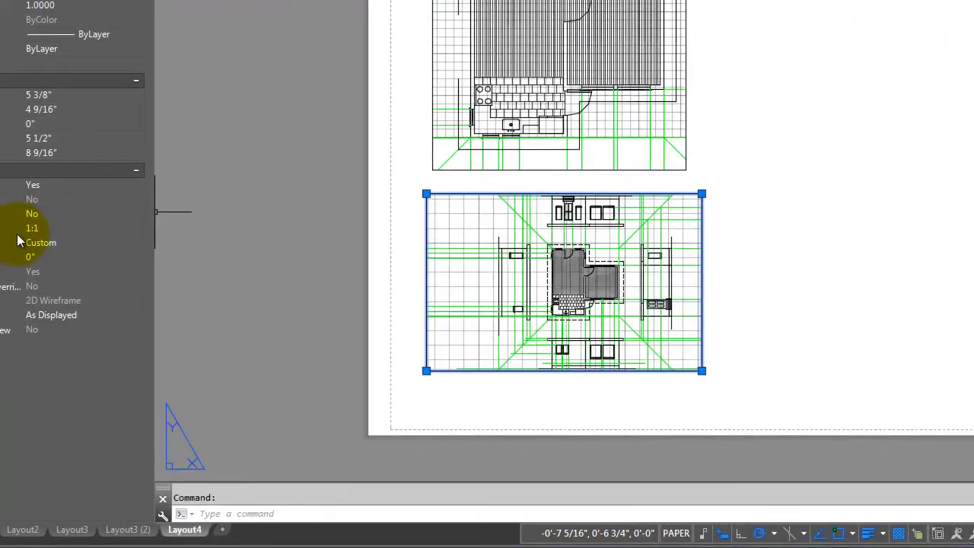
left_click(107, 325)
left_click(68, 241)
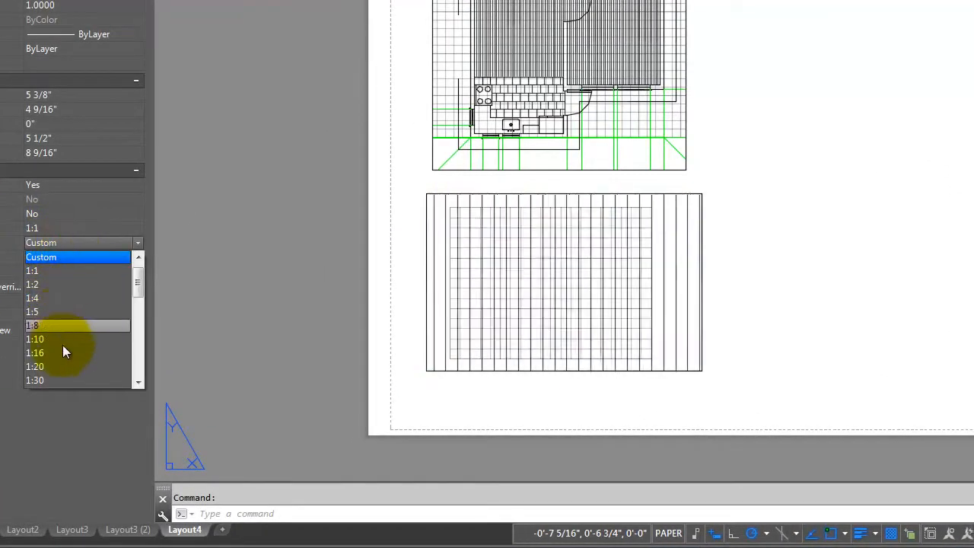
scroll(70, 381, "down", 2)
scroll(70, 350, "down", 4)
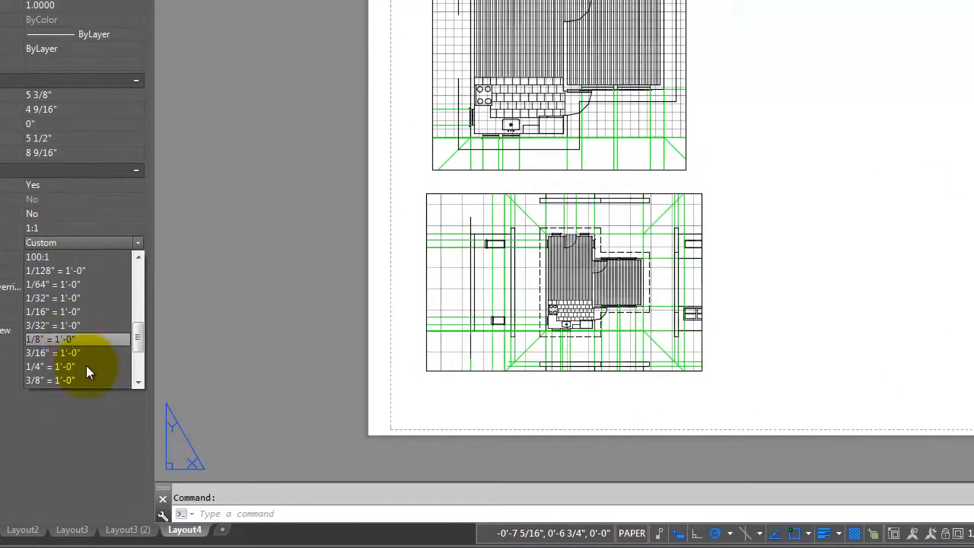
left_click(87, 368)
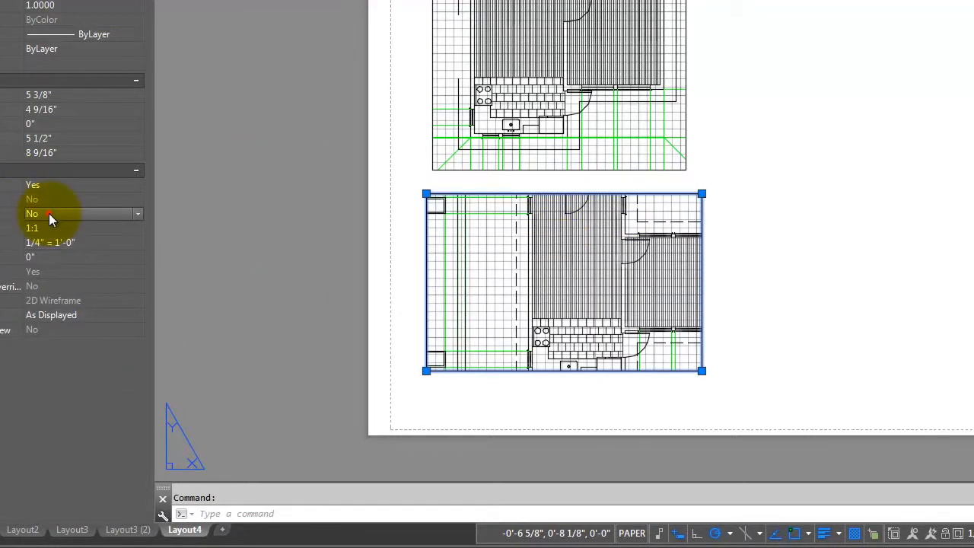
left_click(111, 213)
left_click(102, 229)
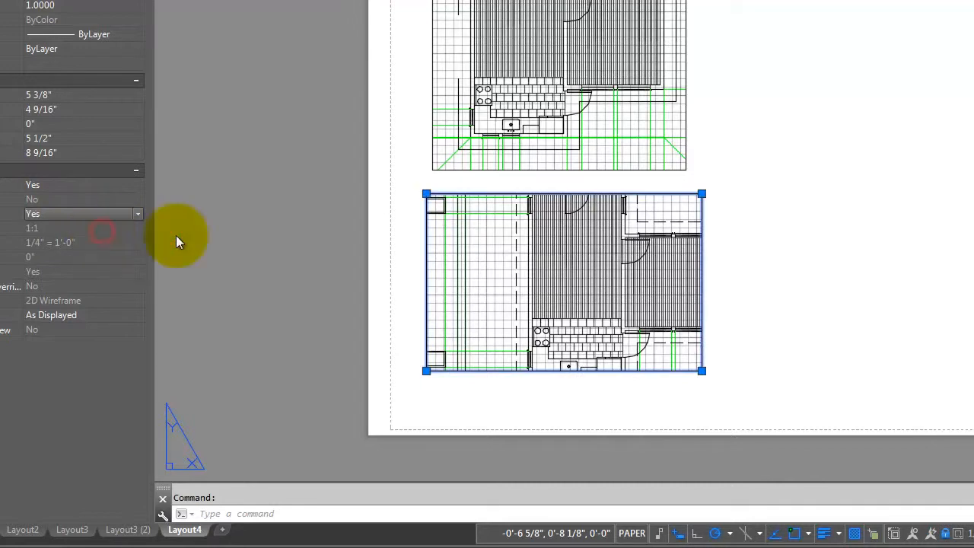
Stretch the lower viewport's grips to frame only the front elevation, about 1'-0 9/16" by 3 11/16".
left_click(701, 370)
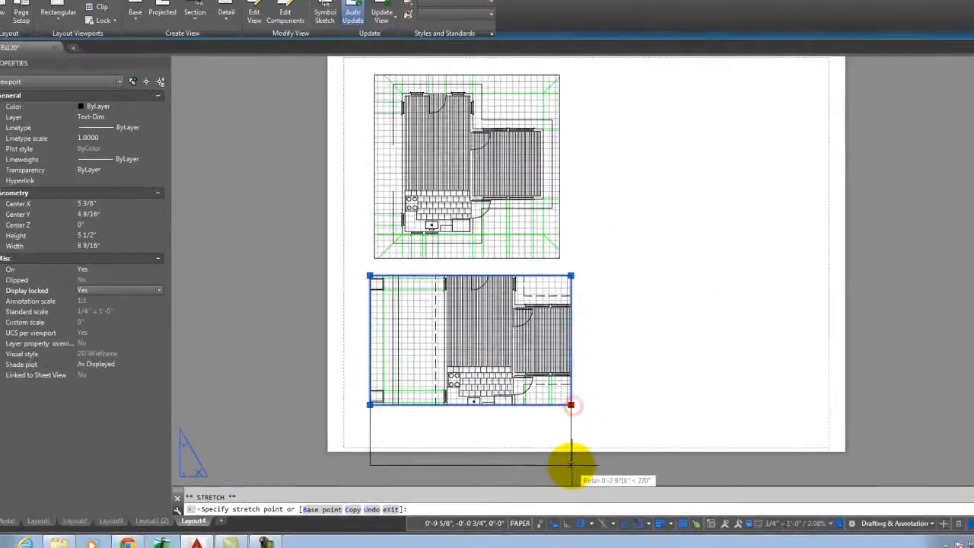
scroll(525, 328, "down", 2)
scroll(537, 406, "up", 2)
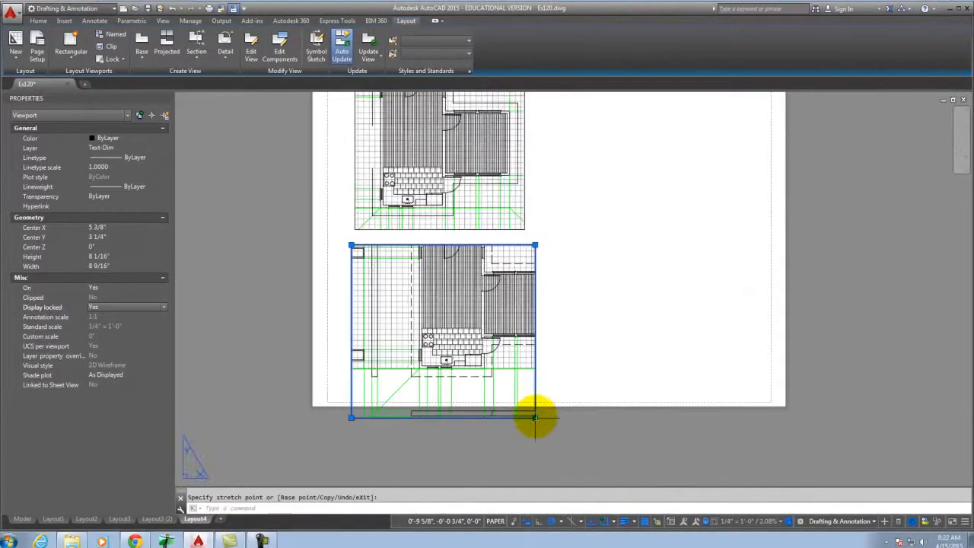
left_click(535, 472)
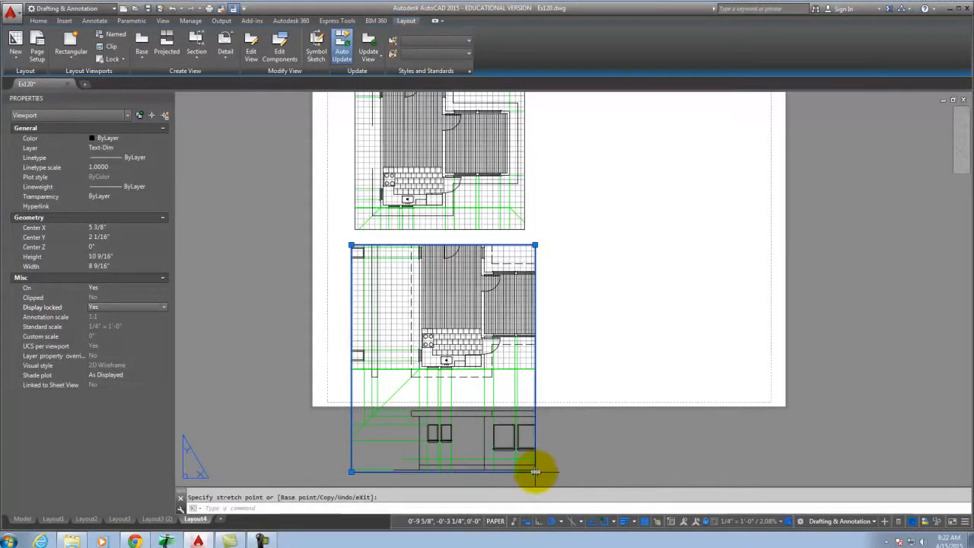
scroll(537, 474, "up", 2)
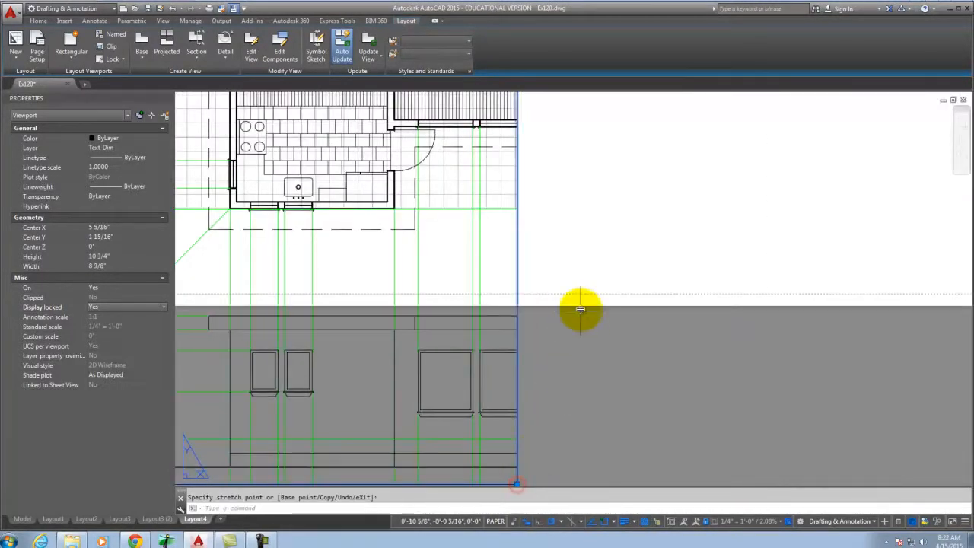
scroll(579, 328, "down", 5)
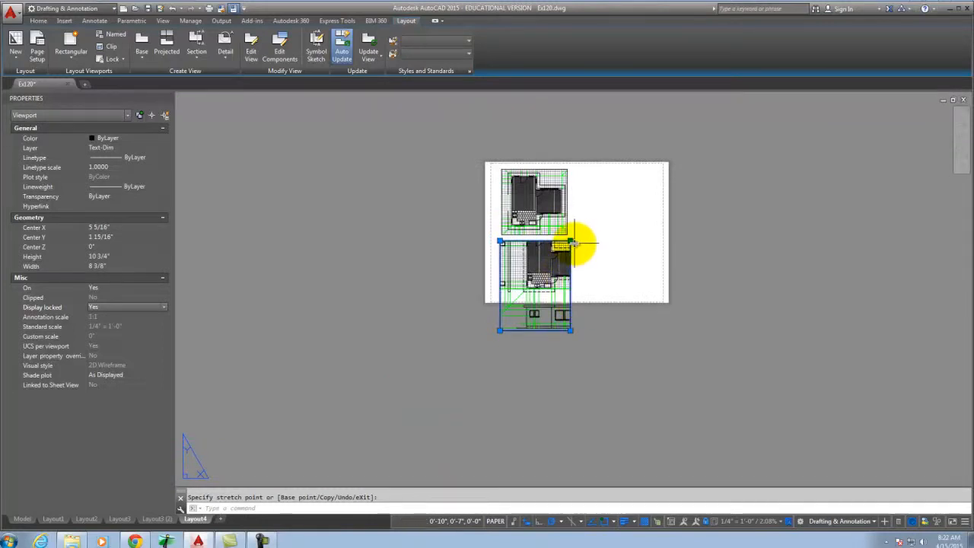
left_click(605, 241)
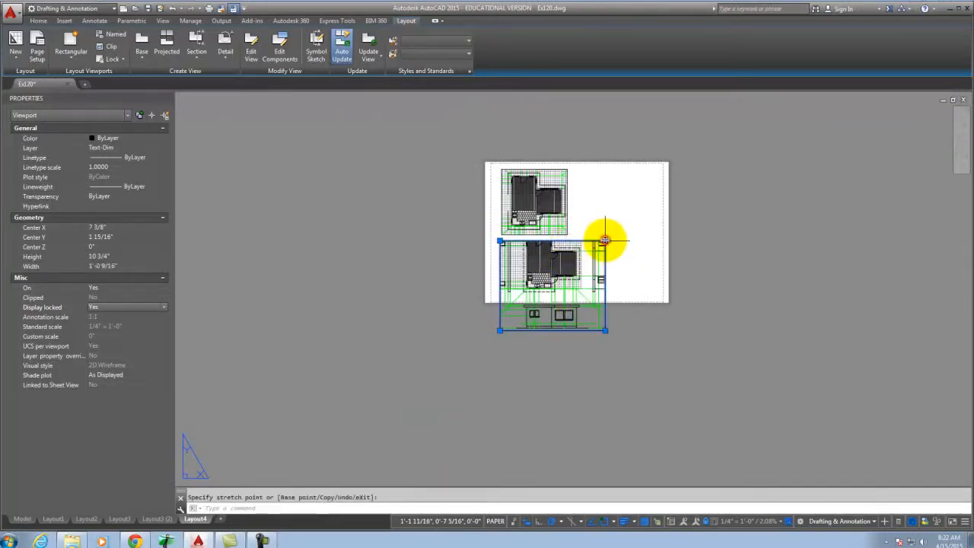
left_click(499, 240)
scroll(500, 304, "up", 10)
scroll(462, 354, "down", 1)
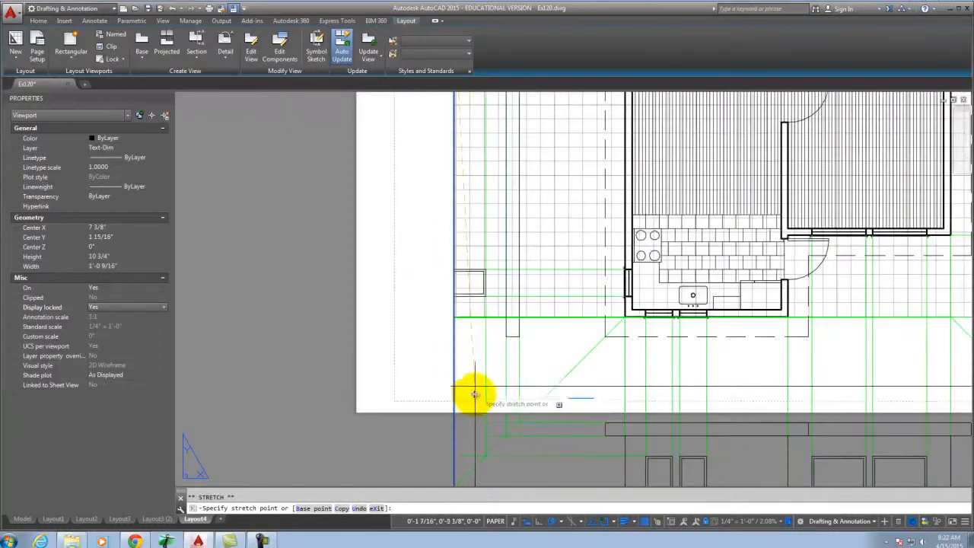
left_click(479, 391)
scroll(333, 206, "down", 5)
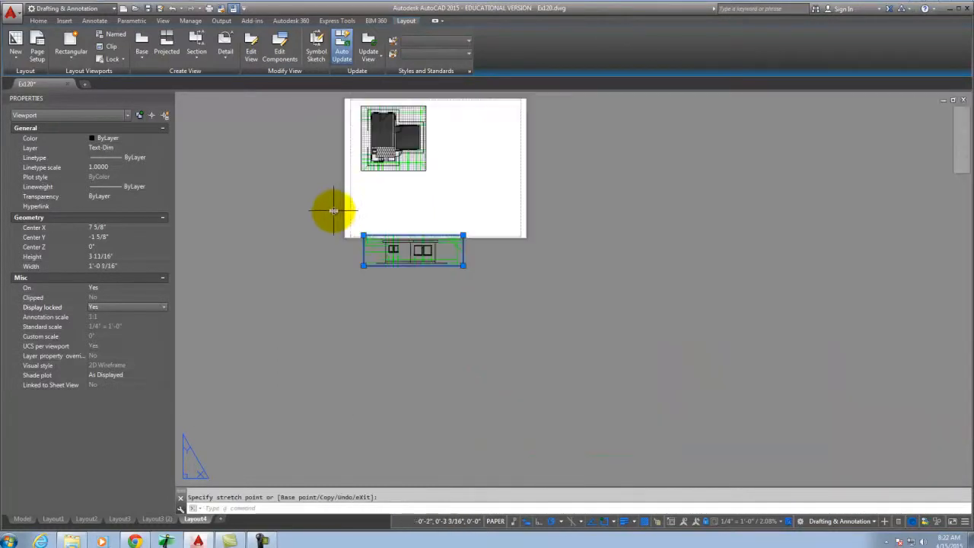
scroll(388, 226, "up", 3)
key("Escape")
Move the elevation viewport up onto the sheet.
left_click(569, 348)
left_click(546, 311)
key("Return")
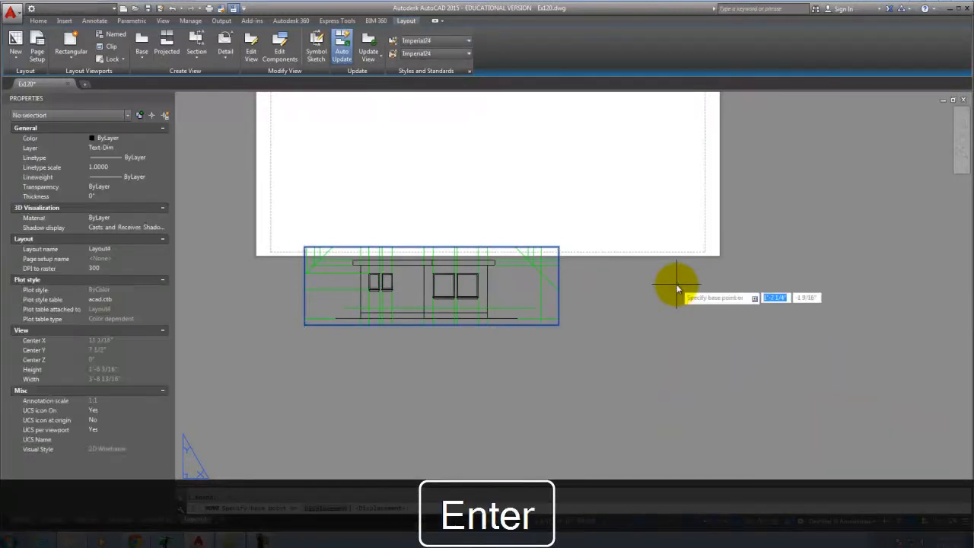
left_click(646, 323)
left_click(617, 203)
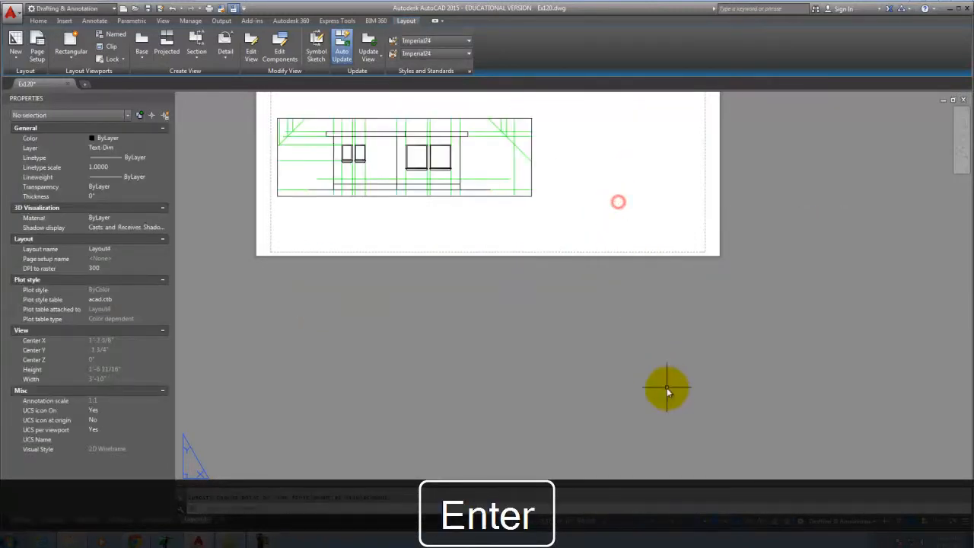
scroll(666, 389, "down", 4)
scroll(571, 302, "up", 4)
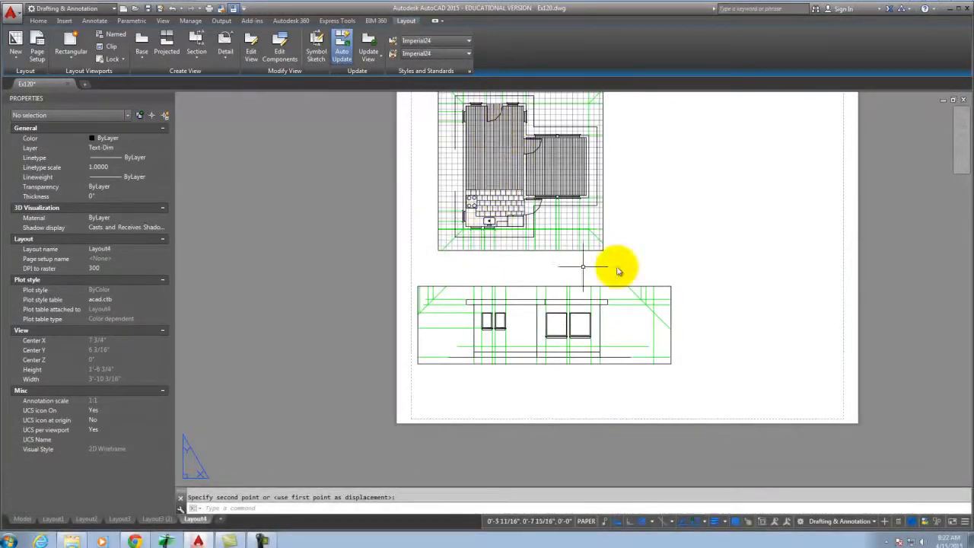
Move the elevation viewport again, using the roof's left endpoint to align it under the floor plan.
left_click(624, 288)
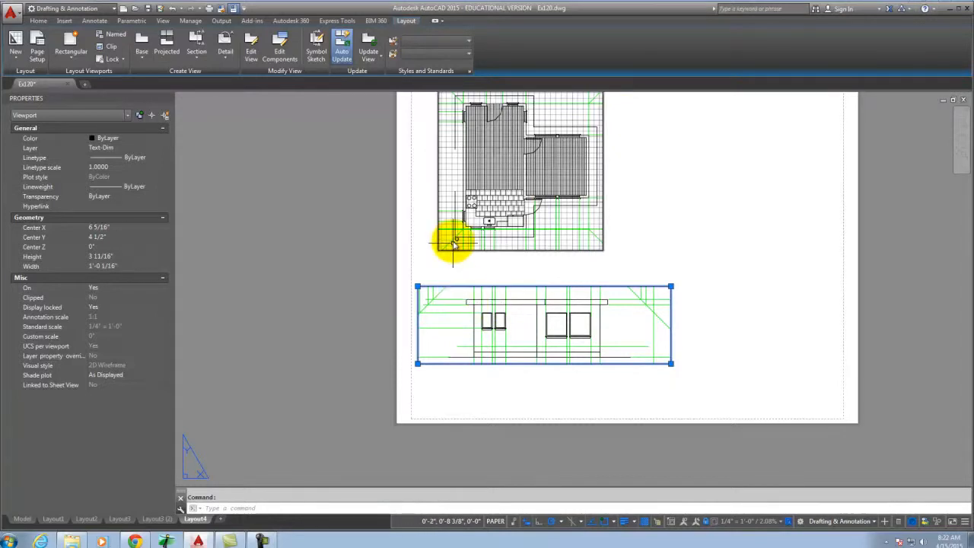
type("m")
key("Return")
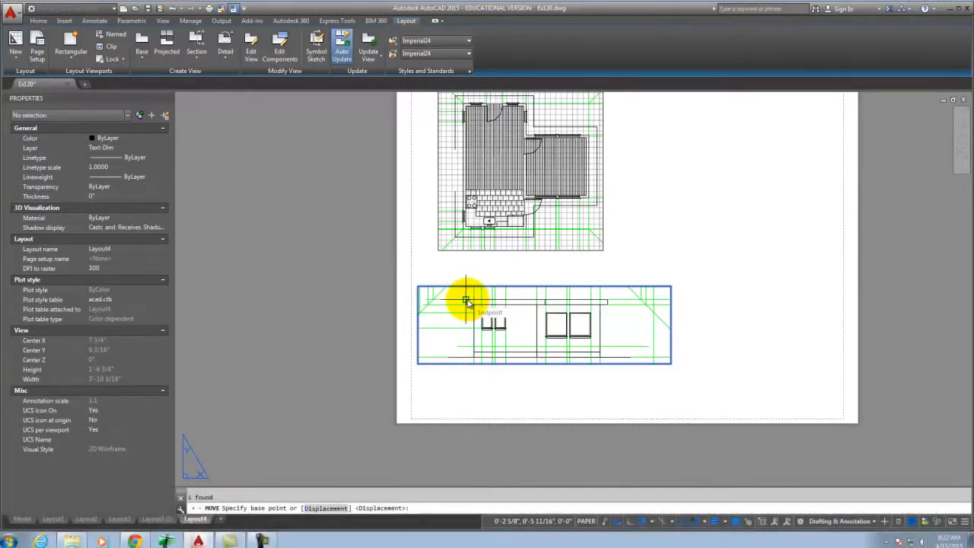
left_click(466, 300)
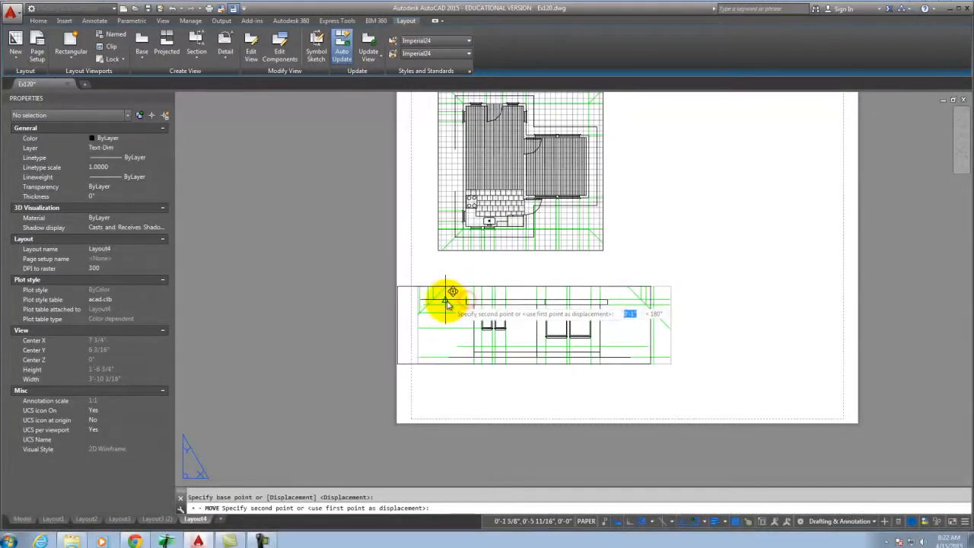
scroll(449, 293, "up", 4)
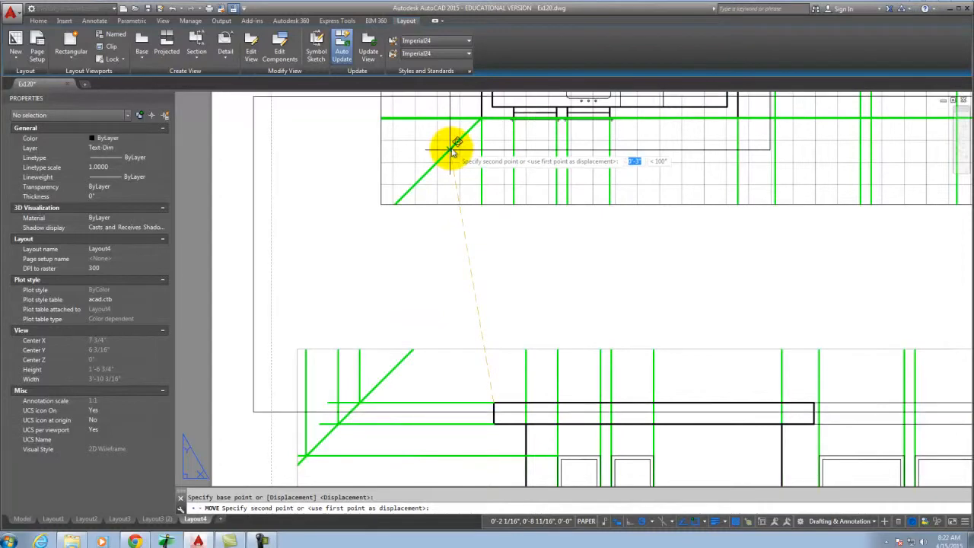
left_click(452, 405)
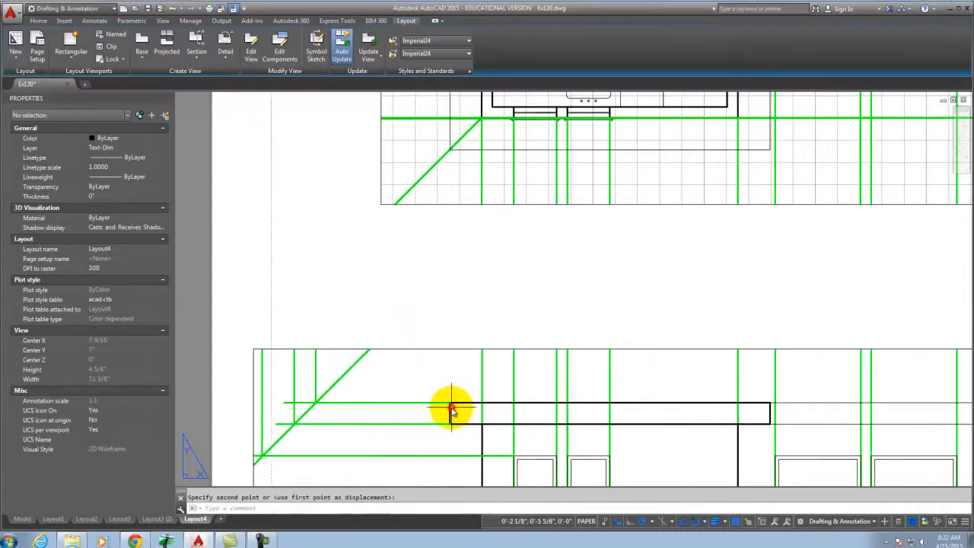
scroll(380, 289, "down", 5)
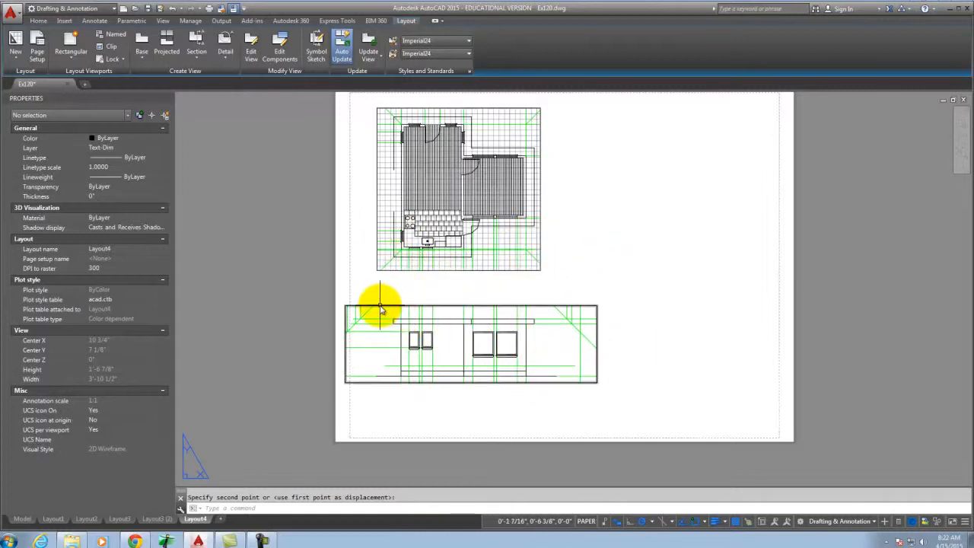
Pull in the elevation viewport's left and right edges to tighten it around the elevation.
left_click(344, 382)
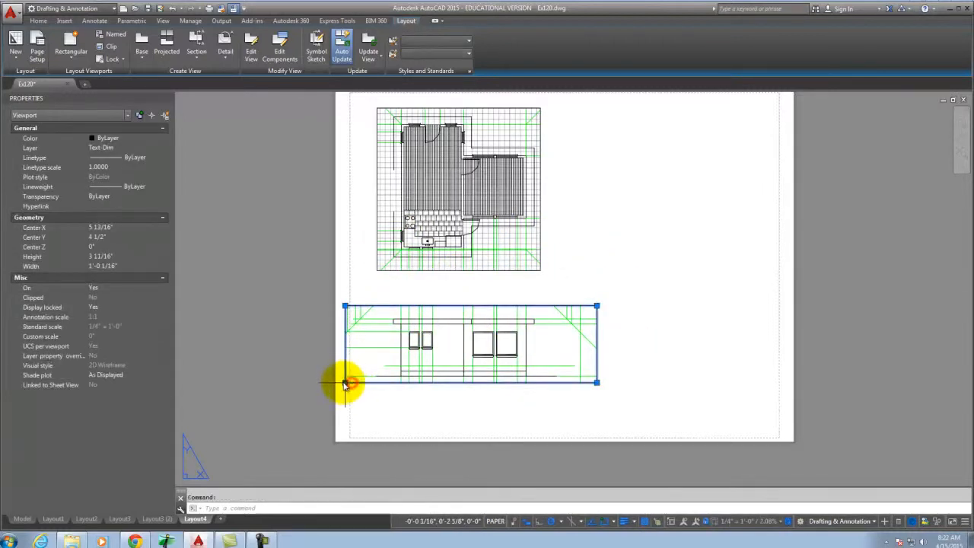
left_click(345, 385)
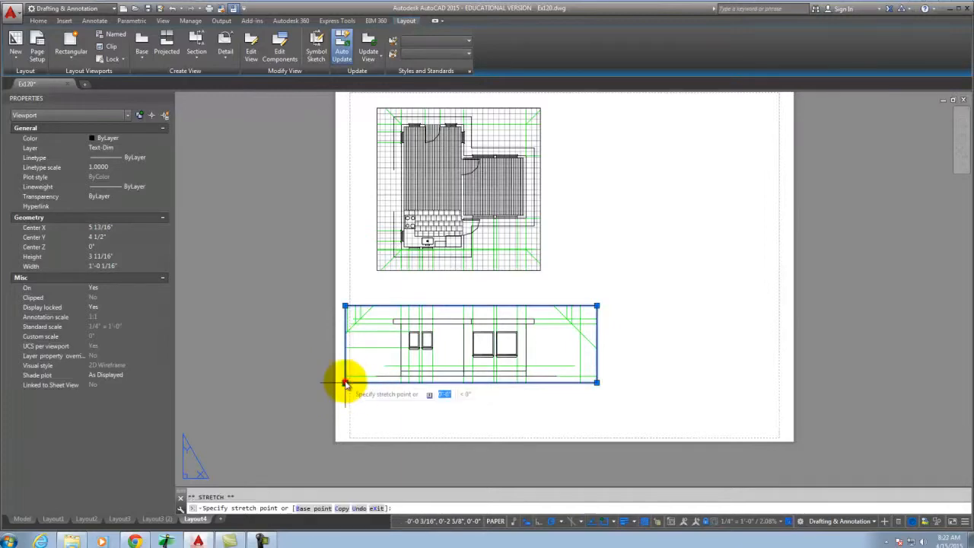
scroll(346, 384, "up", 5)
left_click(376, 392)
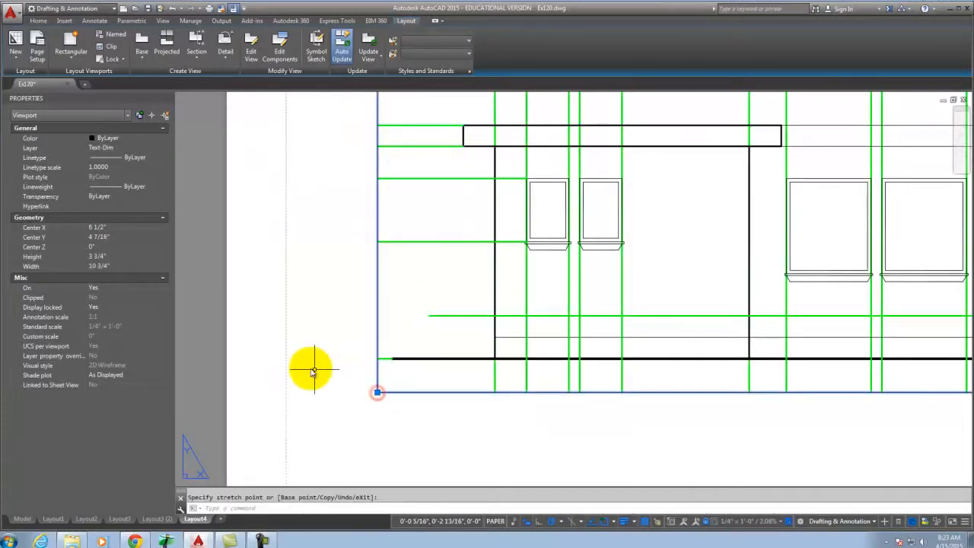
scroll(313, 372, "down", 4)
scroll(515, 315, "up", 2)
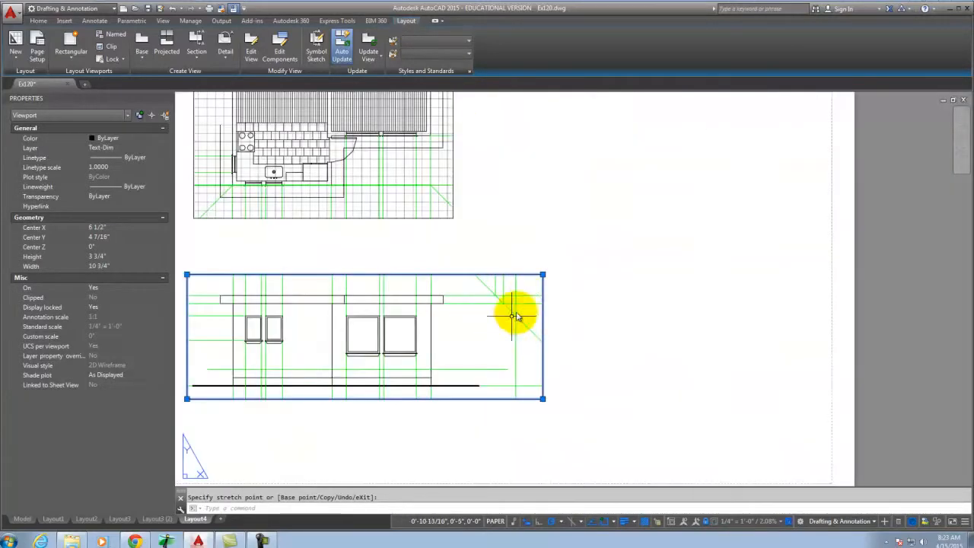
left_click(542, 274)
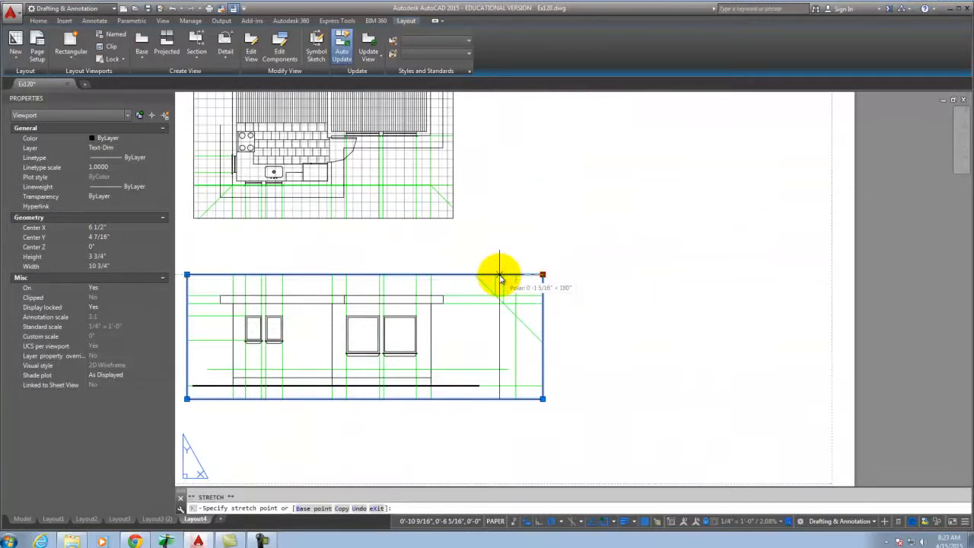
left_click(496, 276)
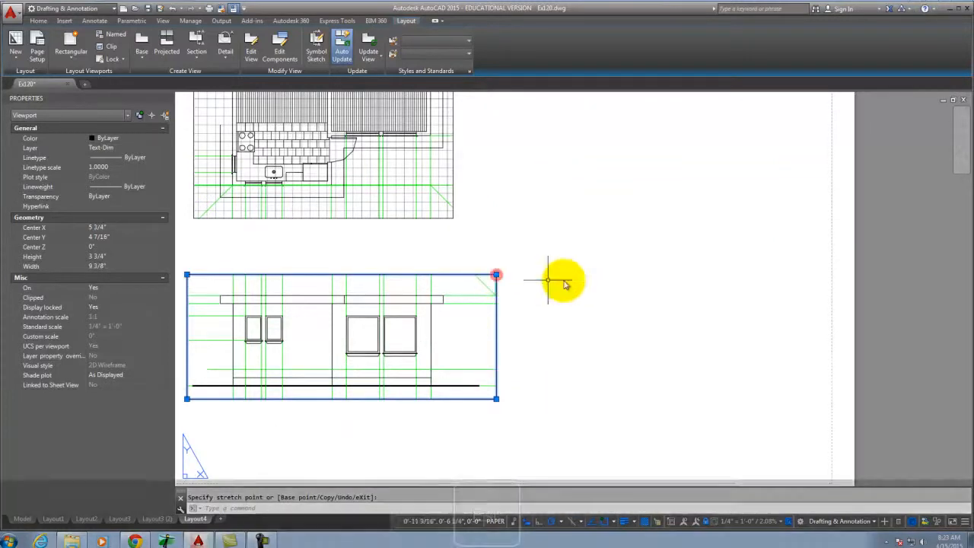
key("Escape")
scroll(533, 383, "down", 4)
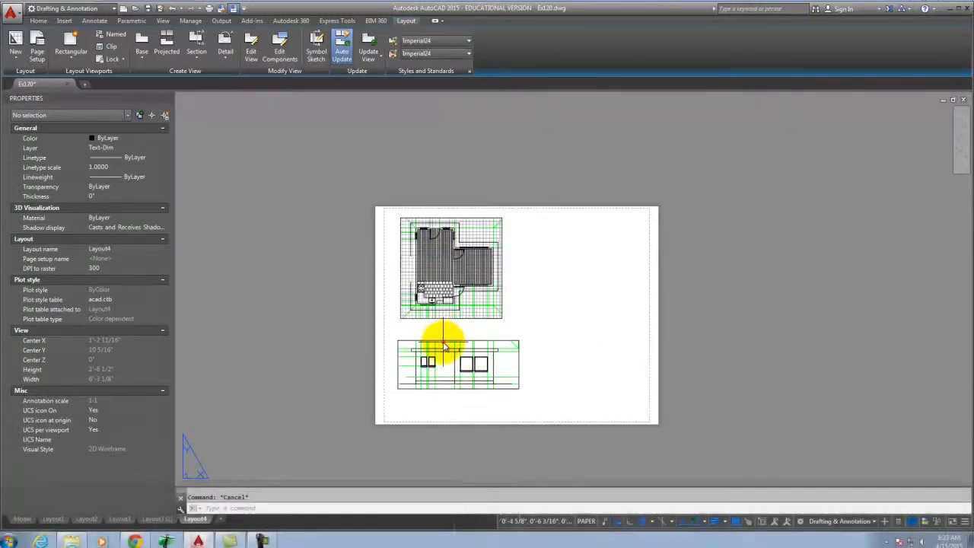
left_click(436, 338)
key("Escape")
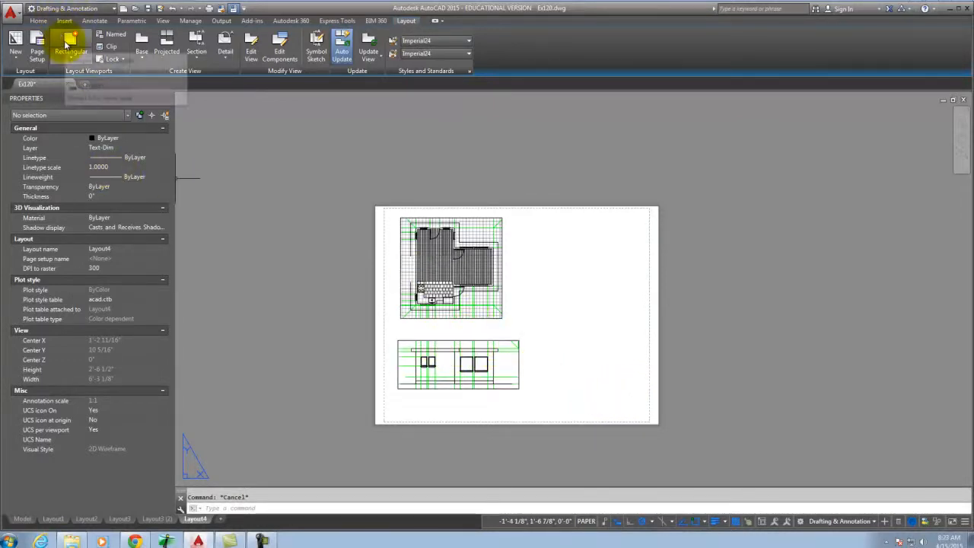
Draw a third rectangular viewport in the sheet's upper right, beside the floor plan.
left_click(67, 45)
left_click(522, 222)
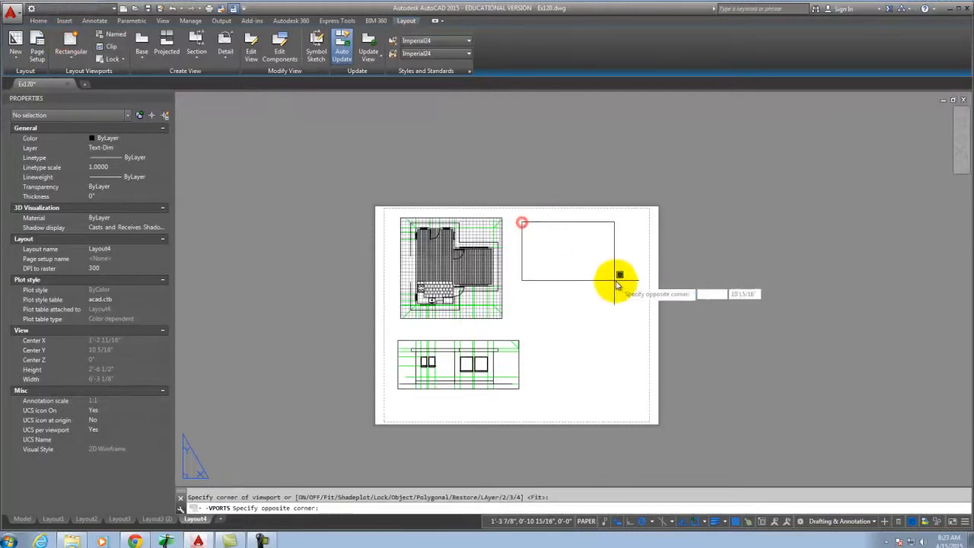
left_click(642, 275)
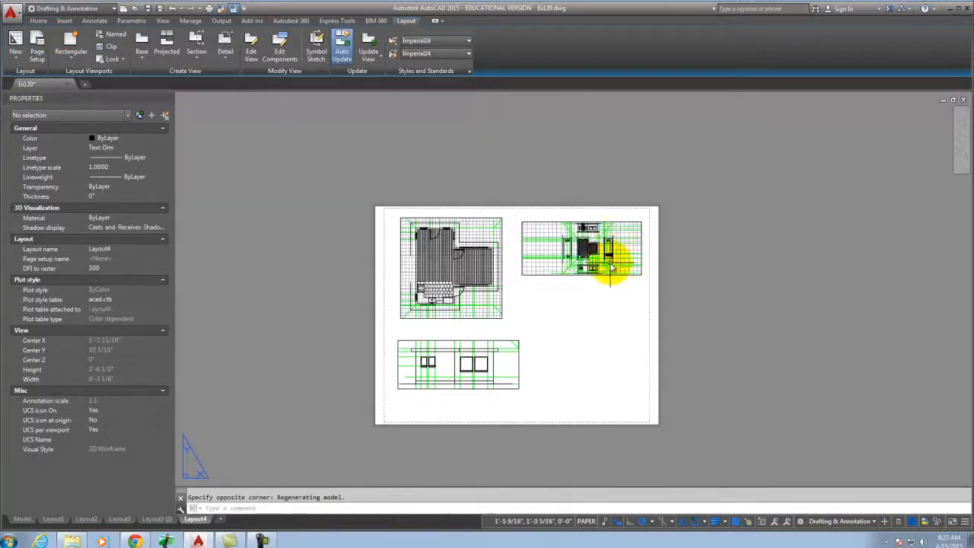
scroll(611, 265, "up", 4)
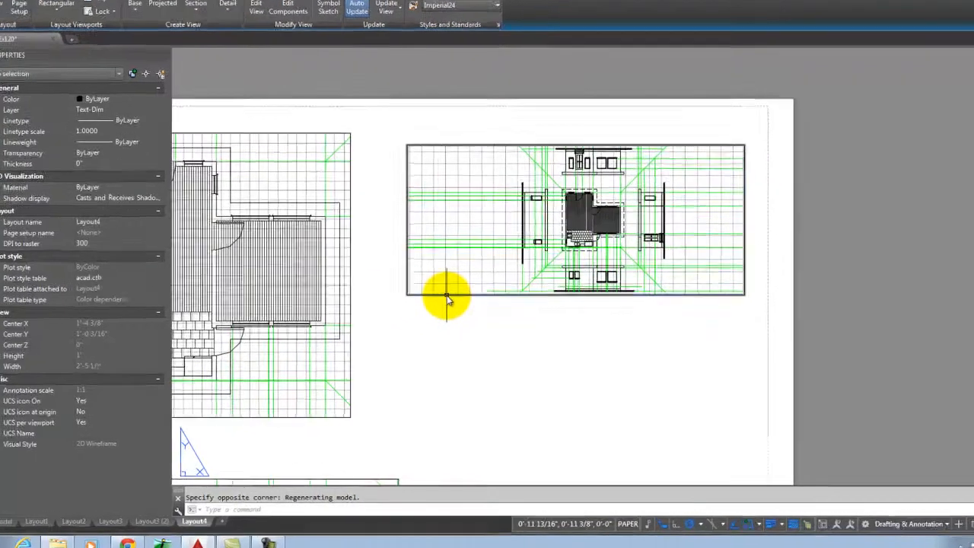
Set the upper-right viewport to 1/4" = 1'-0" scale with its display locked.
left_click(447, 295)
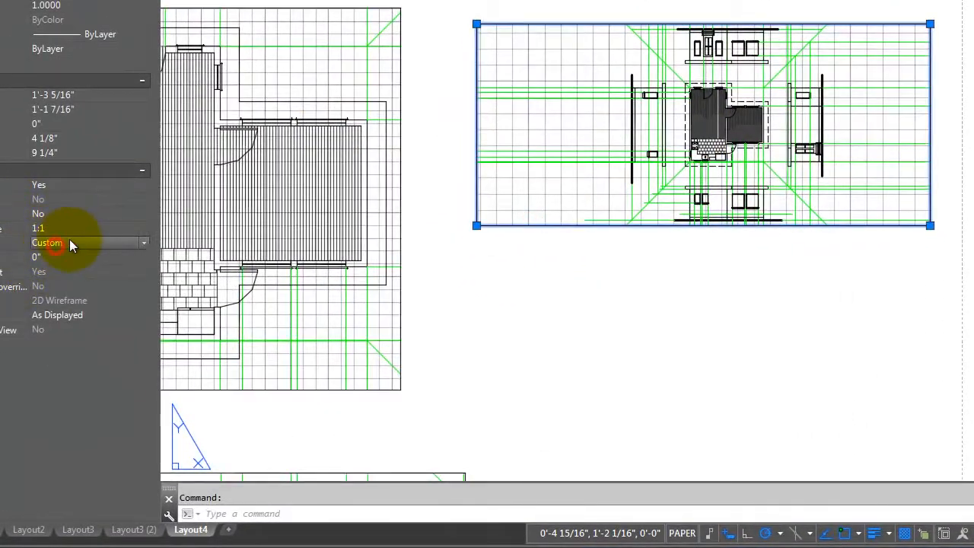
left_click(69, 242)
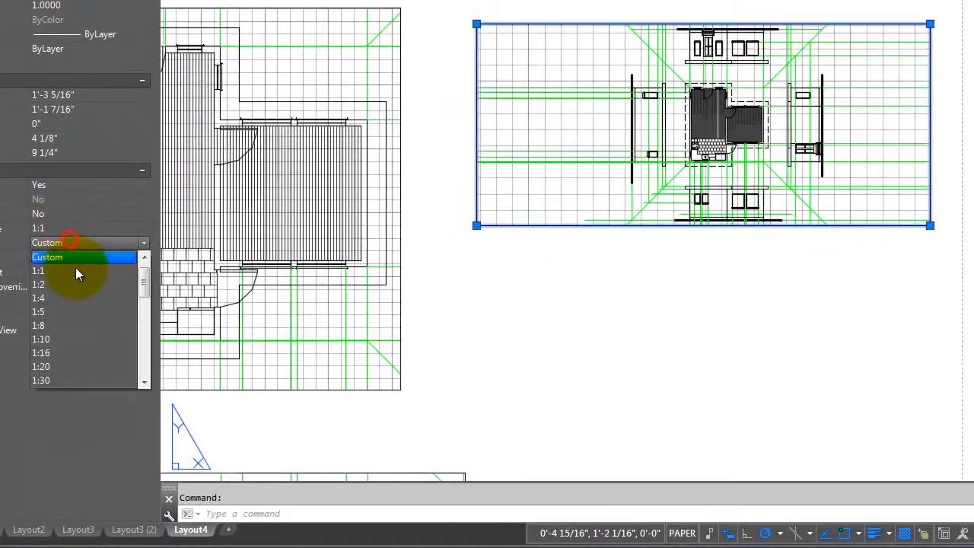
left_click_drag(143, 276, 150, 330)
left_click(88, 379)
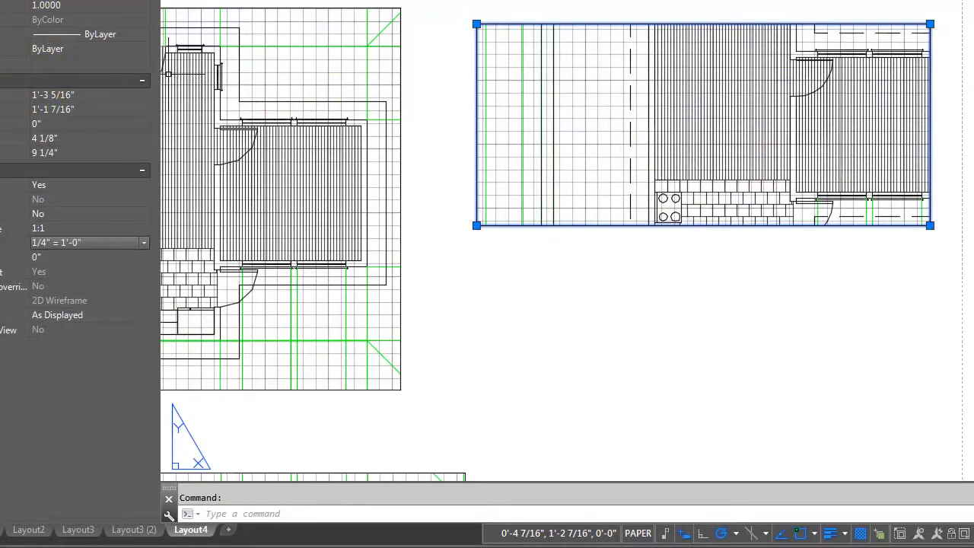
left_click(49, 211)
left_click(91, 209)
left_click(85, 230)
key("Escape")
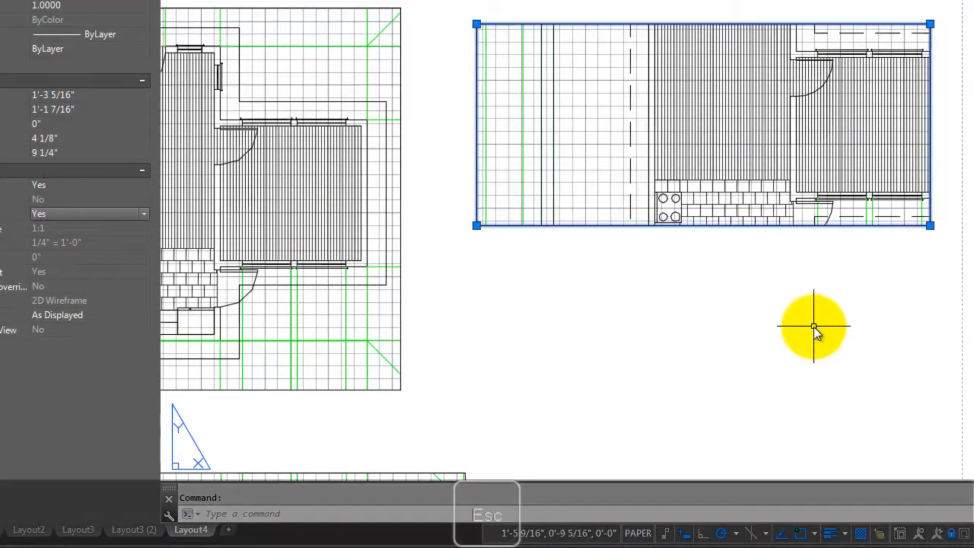
Stretch the upper-right viewport's corners into a tall frame showing one side elevation.
left_click(928, 221)
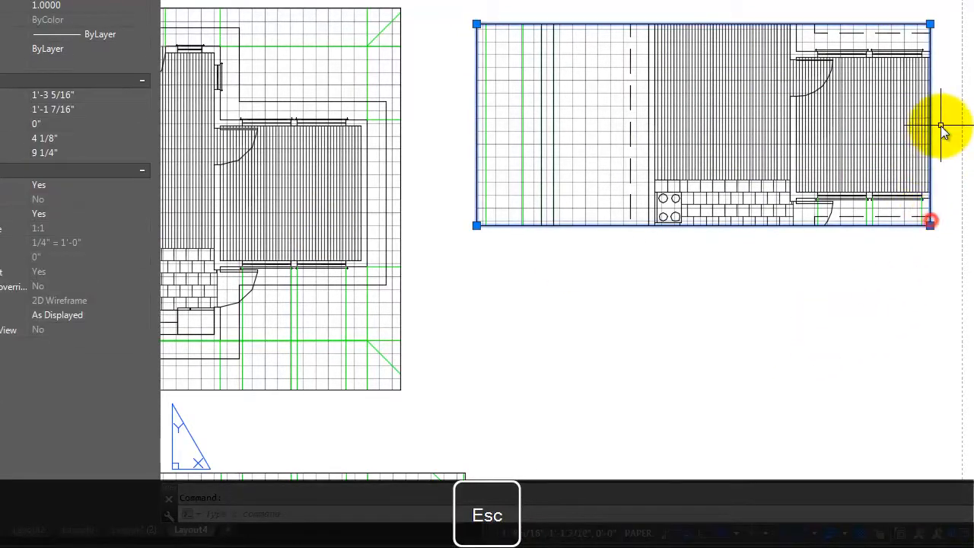
left_click(929, 25)
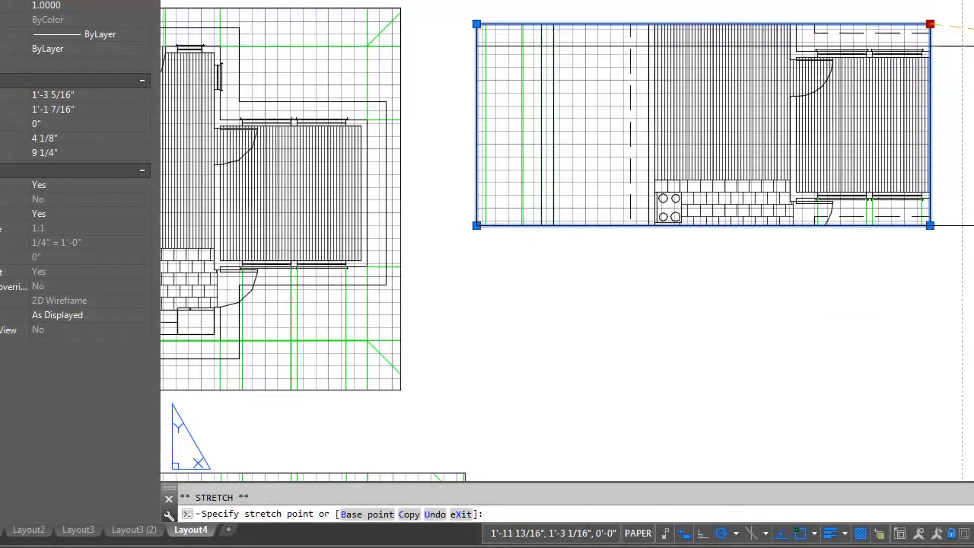
left_click(973, 23)
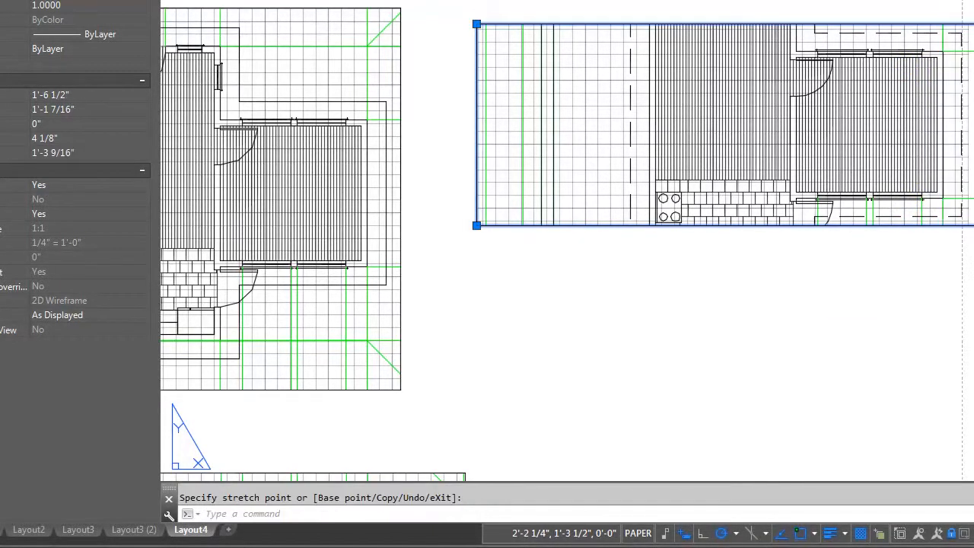
left_click(491, 23)
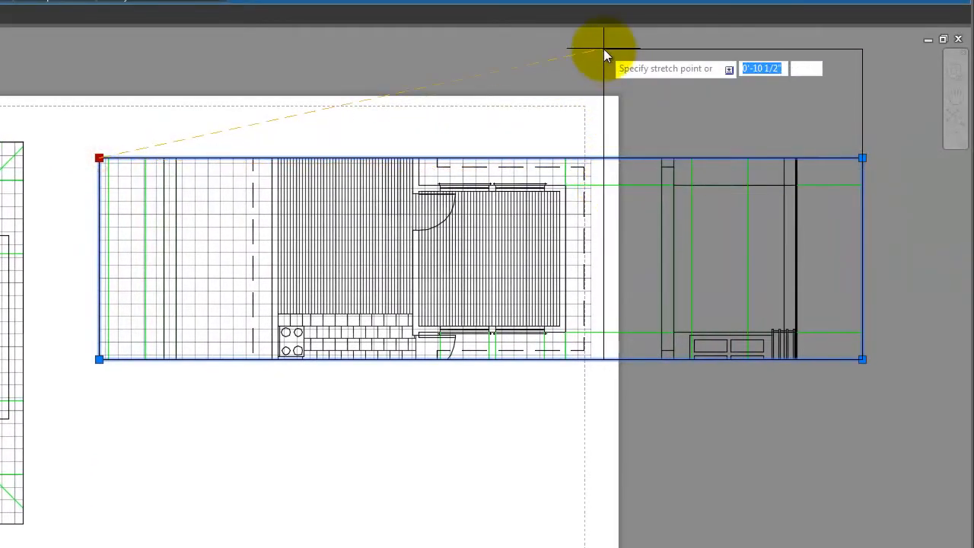
left_click(603, 49)
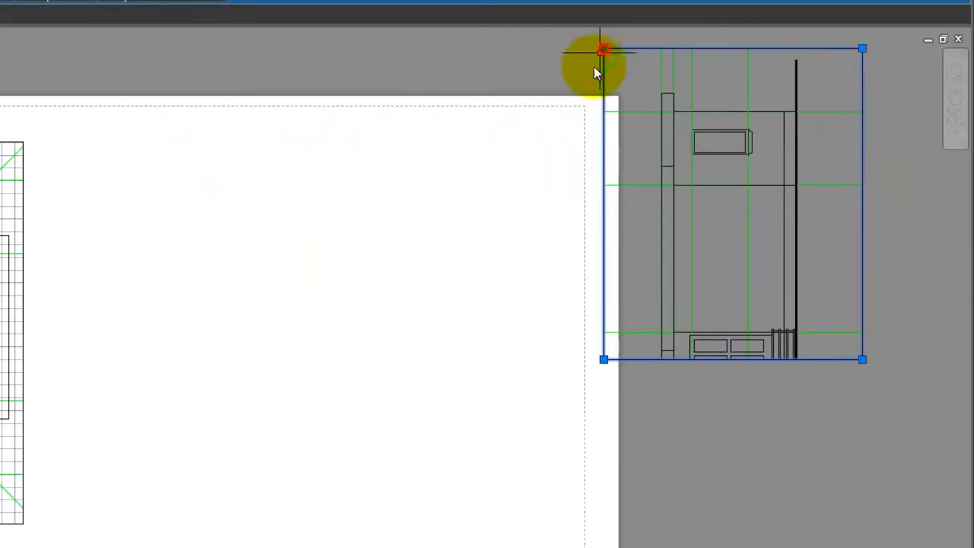
left_click(603, 359)
left_click(604, 482)
key("Escape")
Move the tall viewport onto the right side of the sheet.
left_click(913, 370)
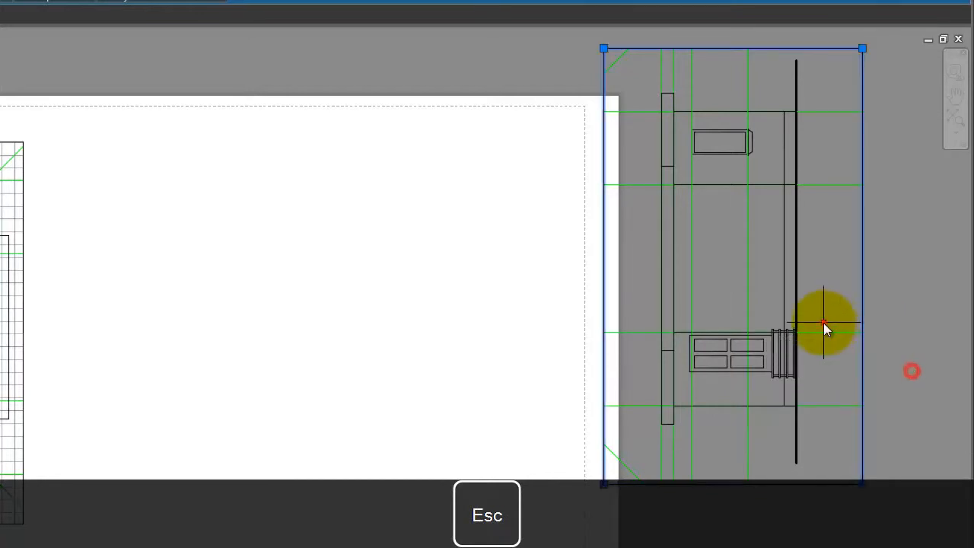
left_click(829, 317)
type("mo")
key("Return")
left_click(876, 292)
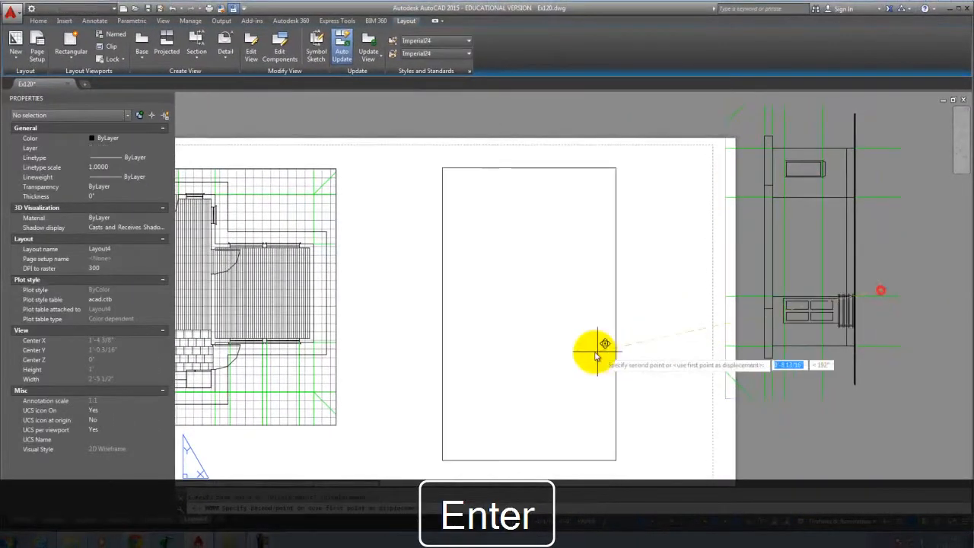
left_click(579, 371)
key("Escape")
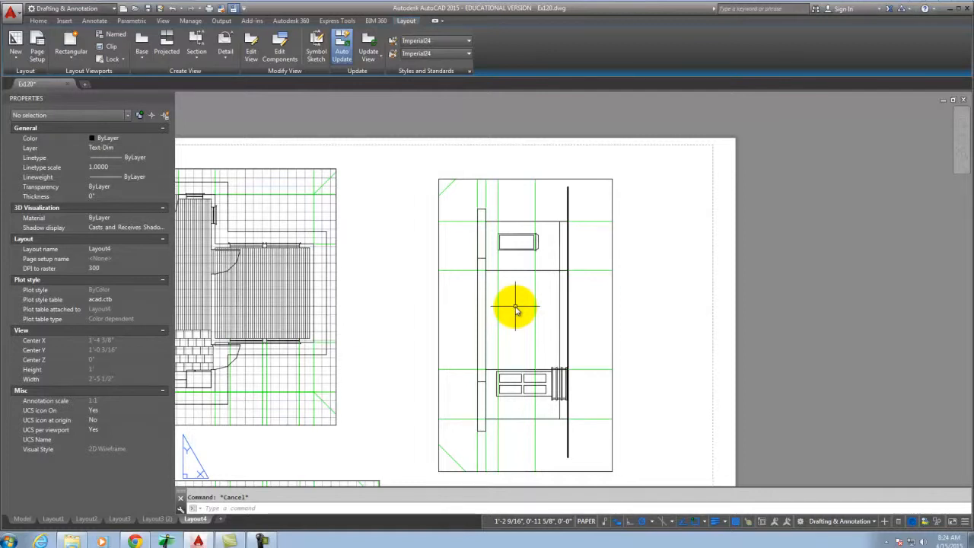
Rotate the right-hand elevation viewport's view 270° using MVSETUP Align > Rotate view.
type("MV")
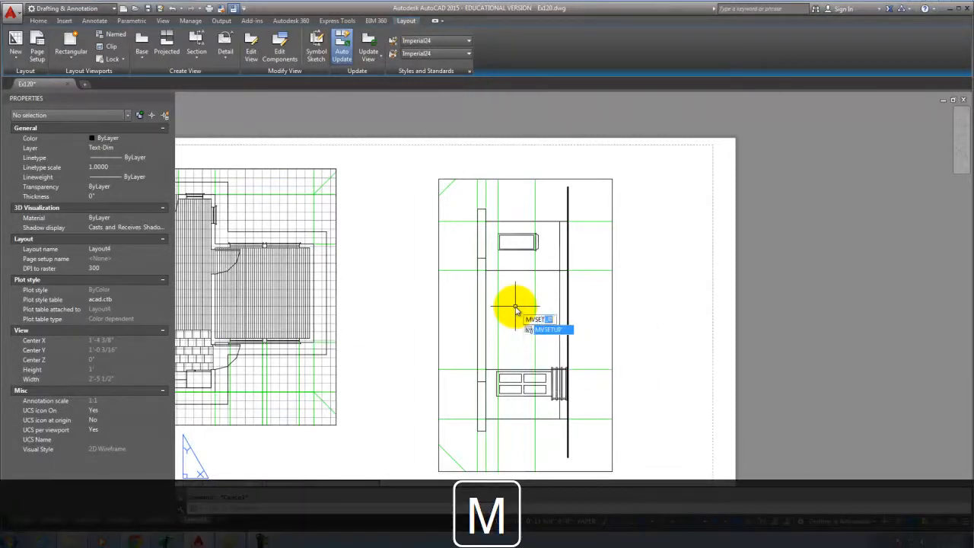
type("SET")
key("Return")
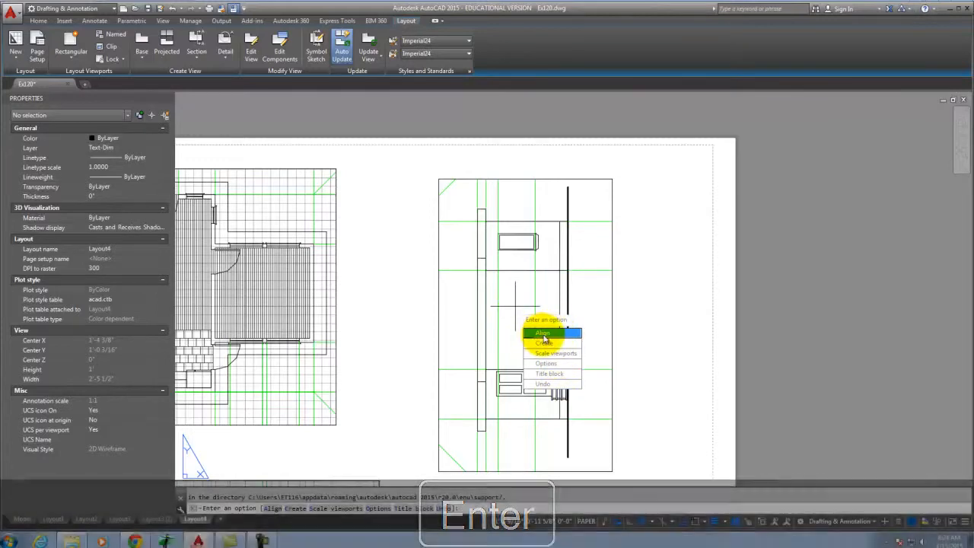
left_click(542, 333)
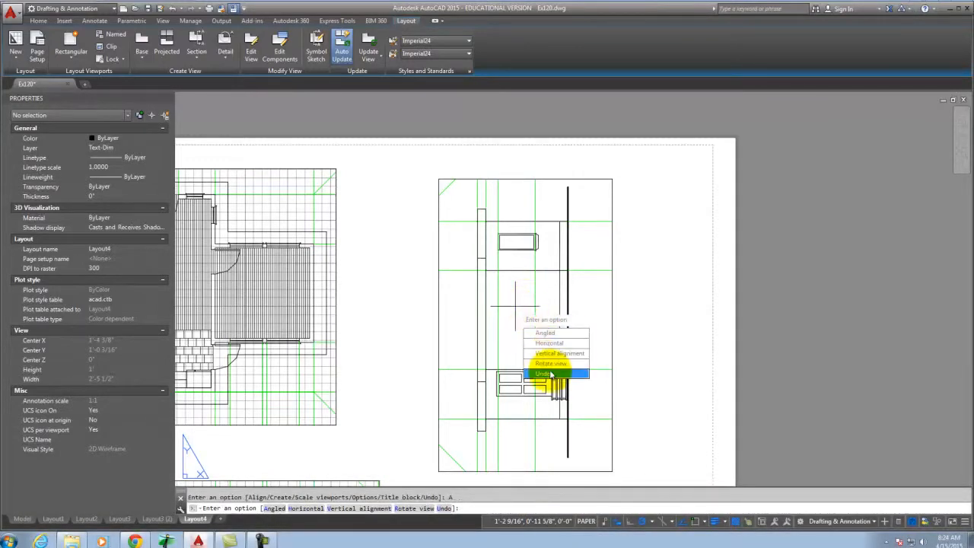
left_click(554, 365)
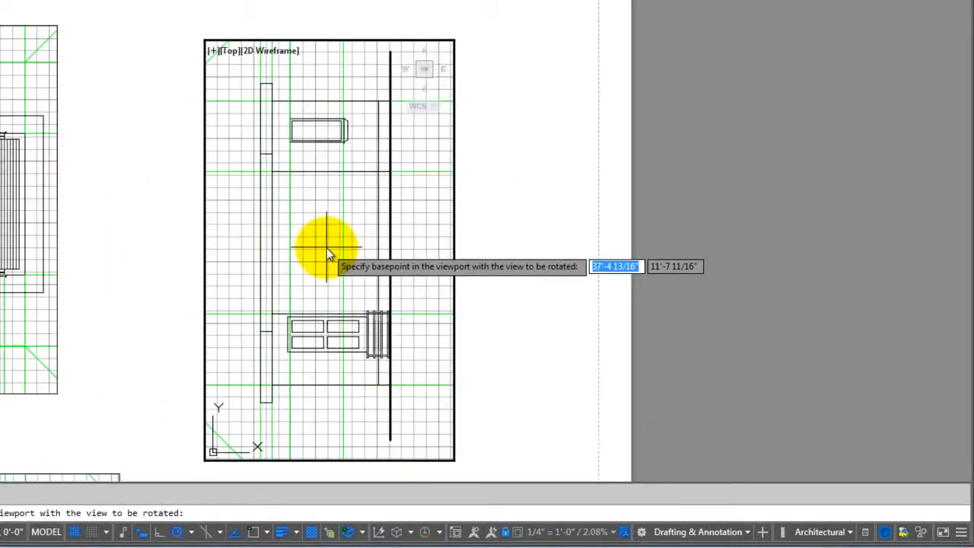
left_click(524, 325)
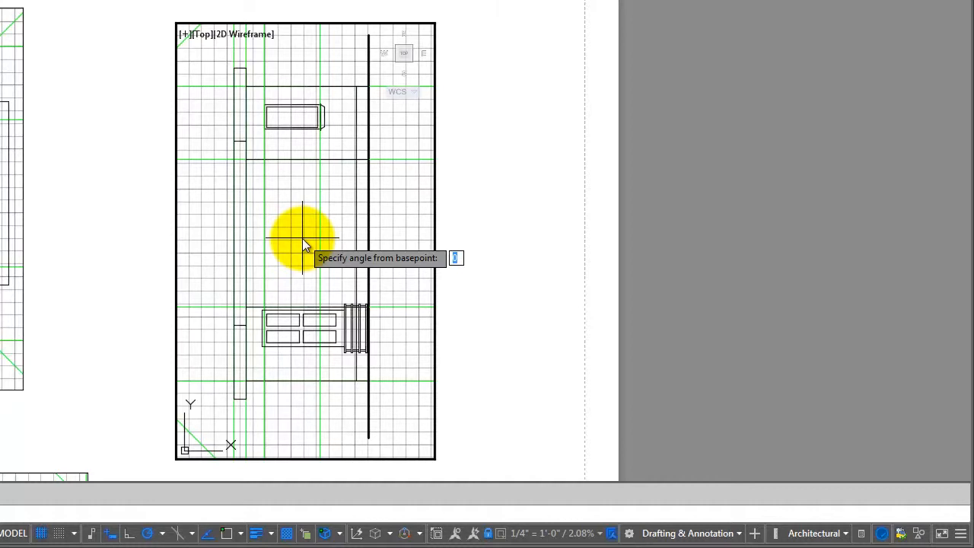
type("27")
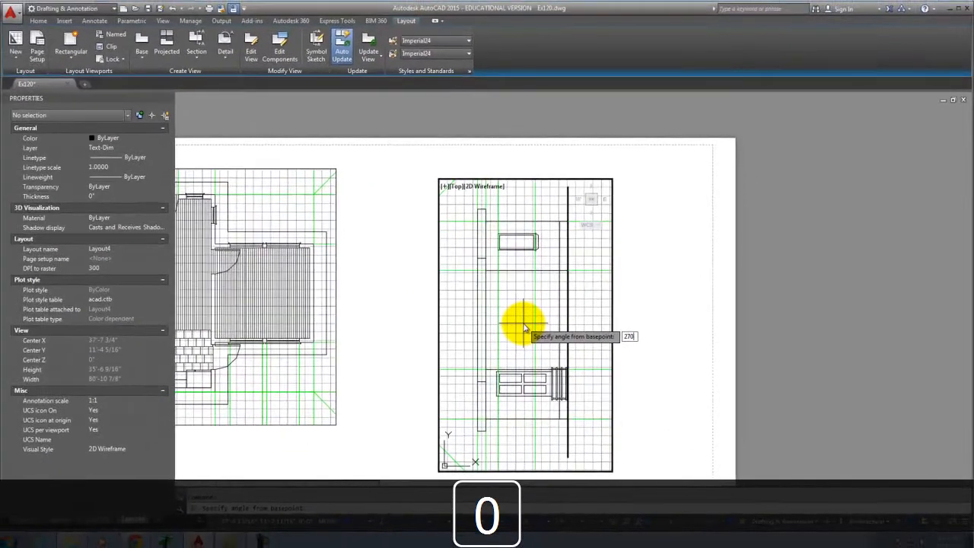
key("Return")
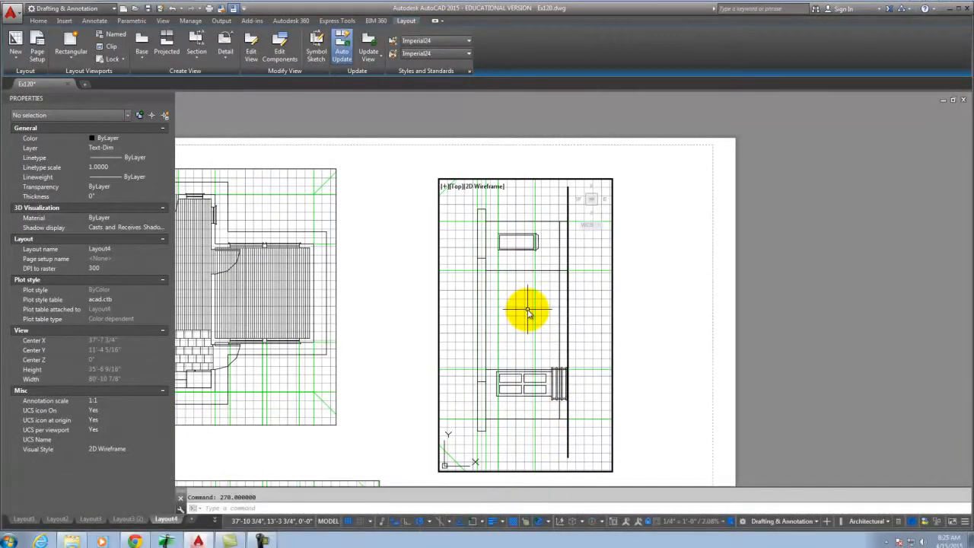
Attempt the MVSETUP view rotation in the right viewport with a -90 angle, then cancel.
type("mve")
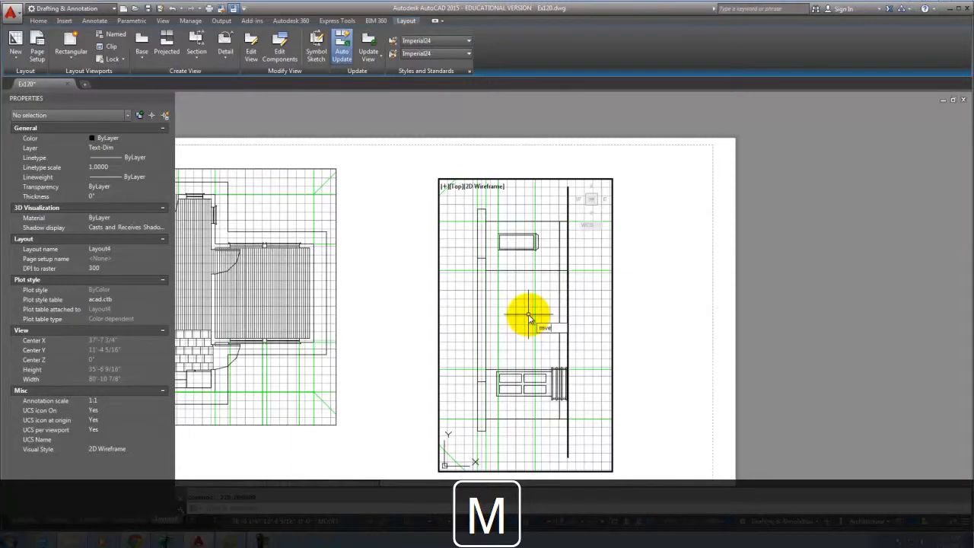
key("BackSpace")
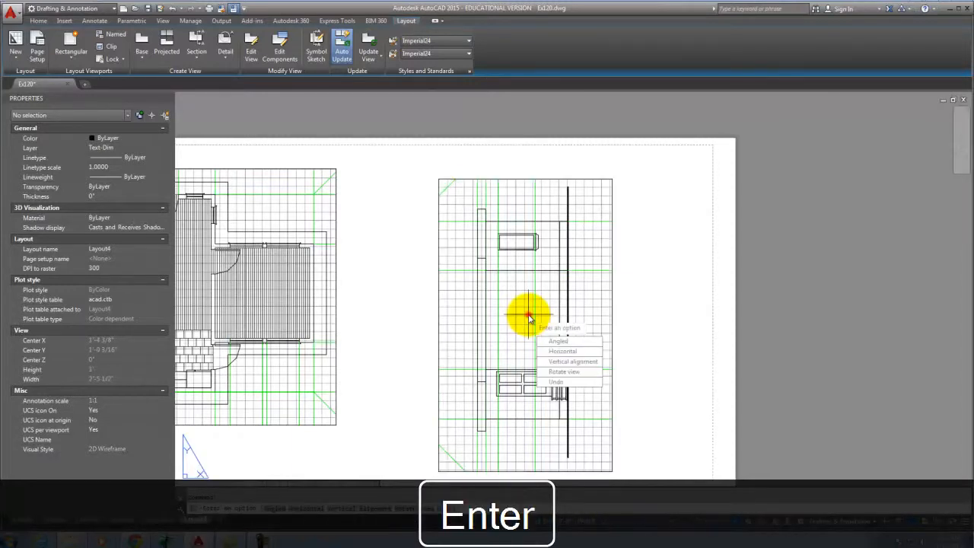
left_click(551, 341)
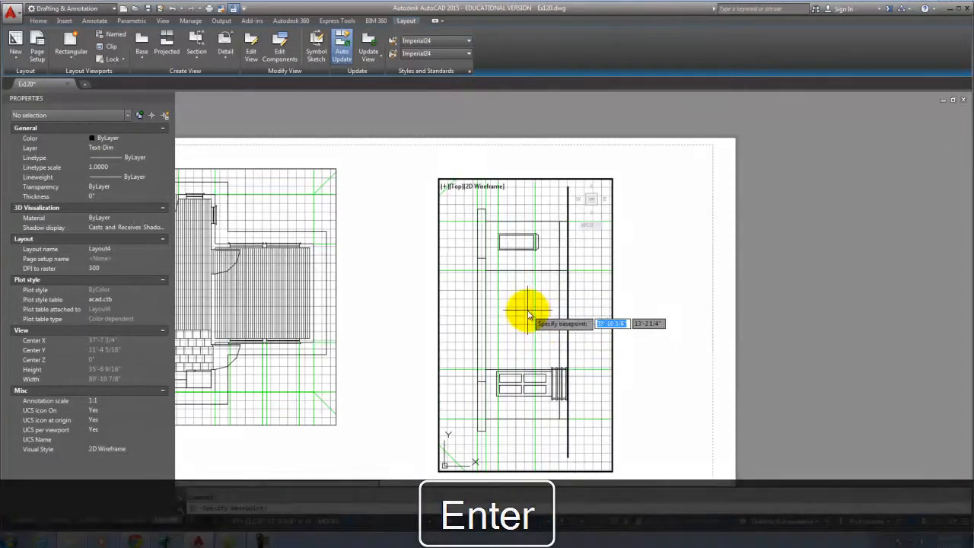
left_click(525, 321)
key("Escape")
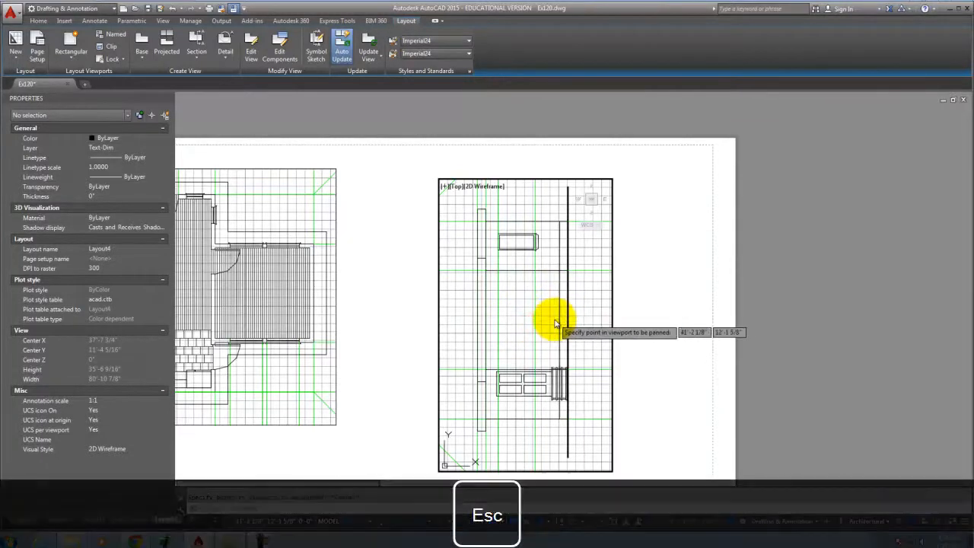
right_click(534, 306)
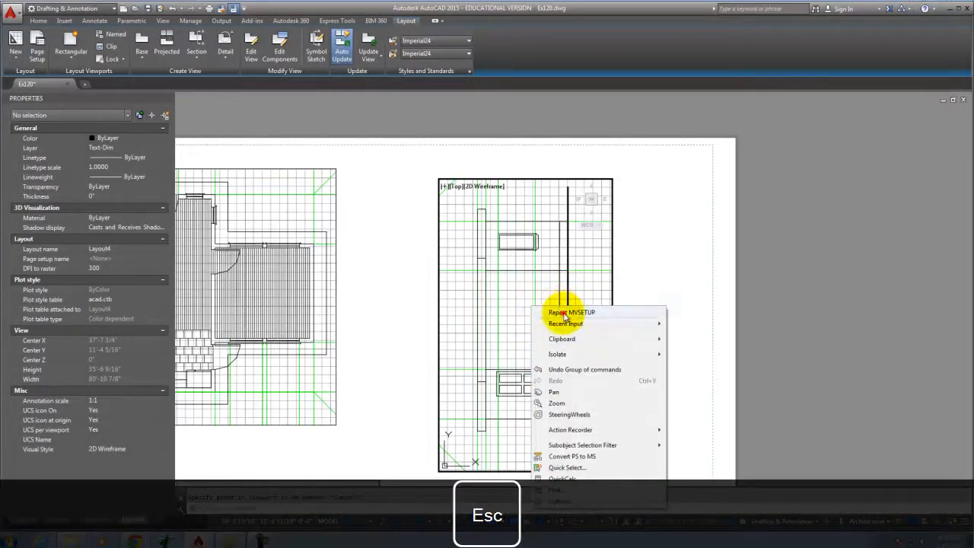
left_click(562, 312)
left_click(594, 339)
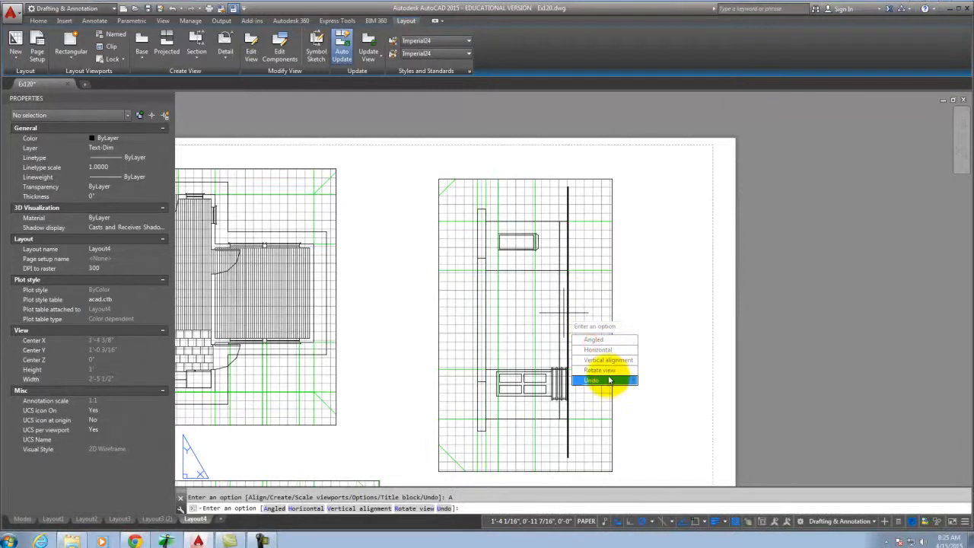
left_click(600, 370)
left_click(525, 318)
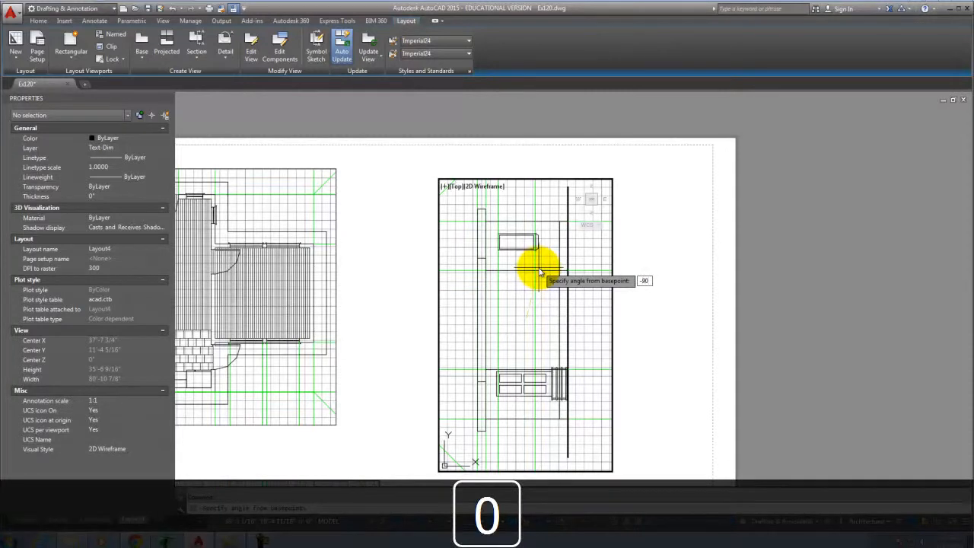
key("Return")
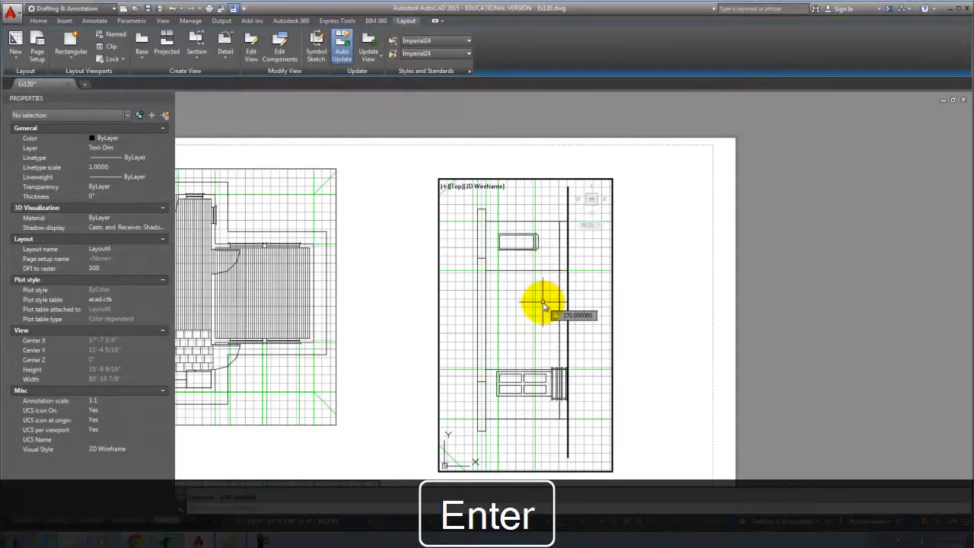
key("Escape")
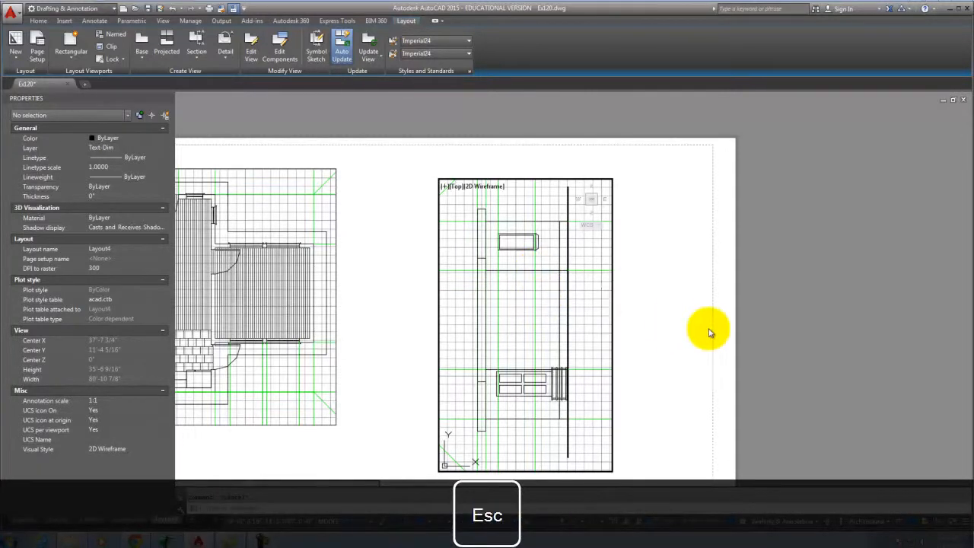
Retry MVSETUP Align > Rotate view on the right viewport, then end the command.
right_click(523, 307)
left_click(583, 313)
left_click(620, 340)
left_click(621, 372)
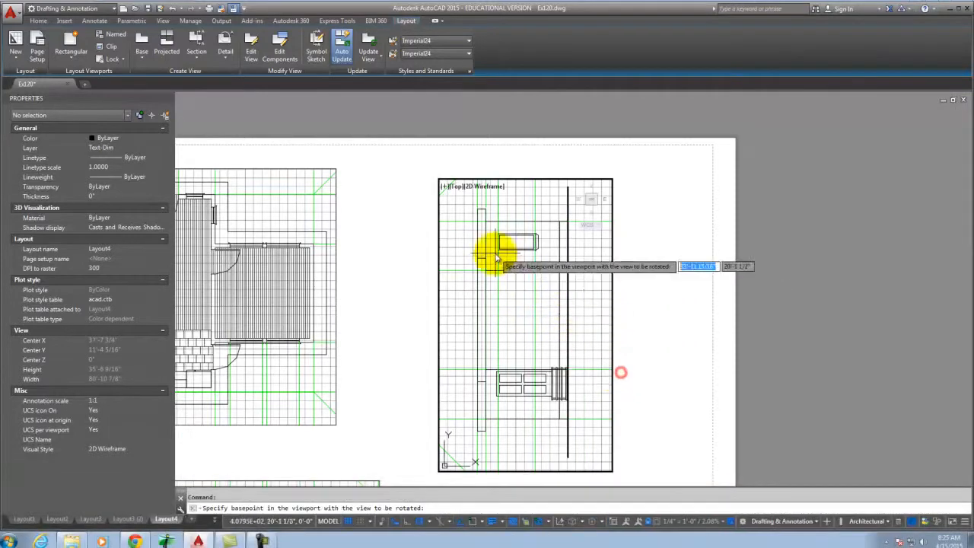
left_click(528, 325)
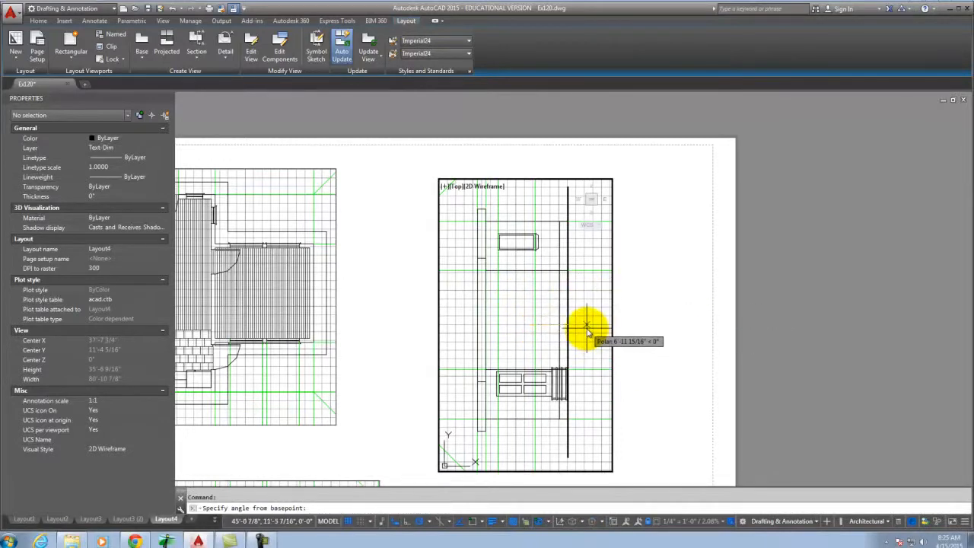
left_click(590, 326)
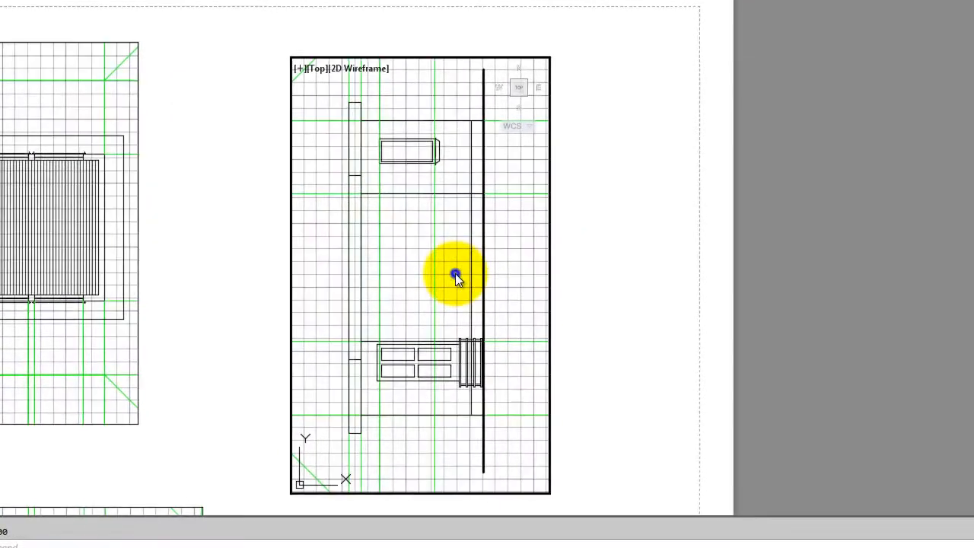
key("Down")
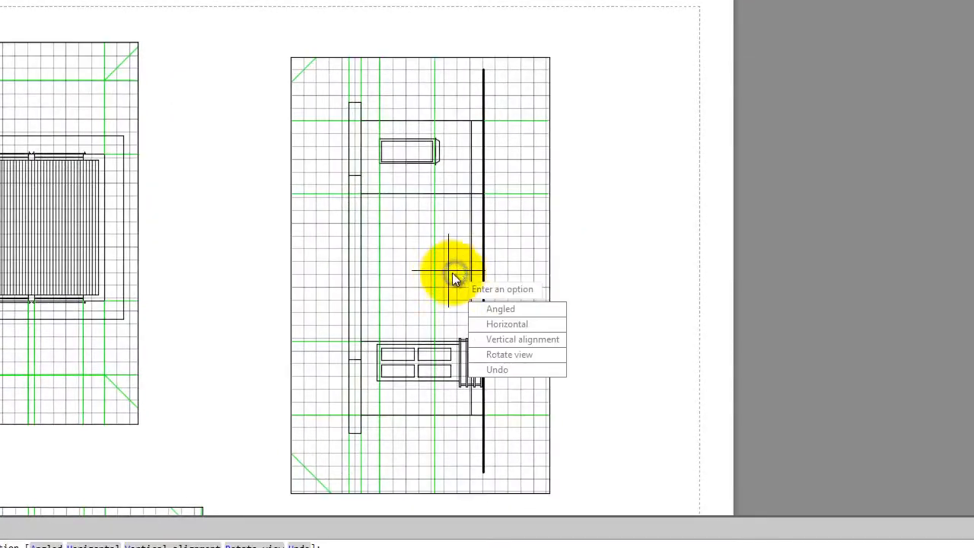
key("Escape")
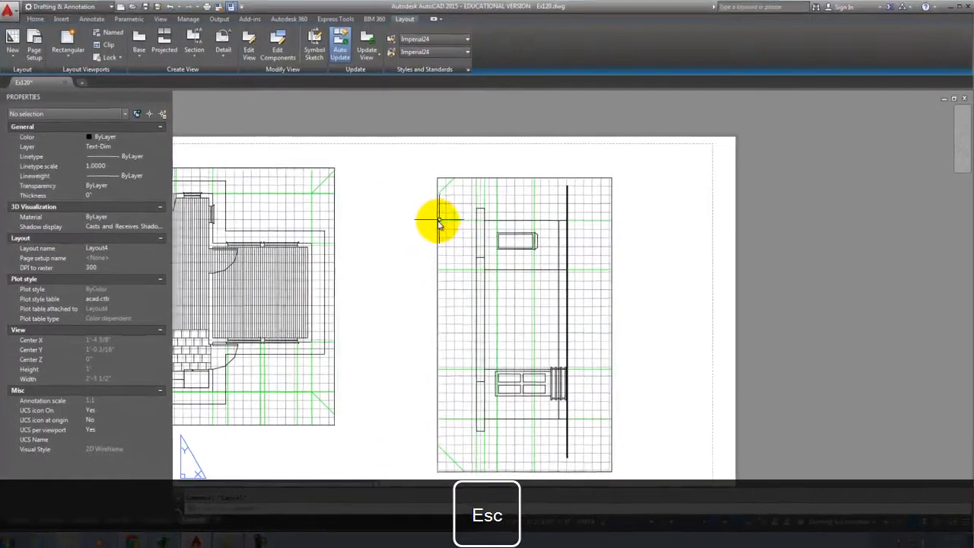
Set the right-hand viewport's Display locked property to No.
left_click(339, 149)
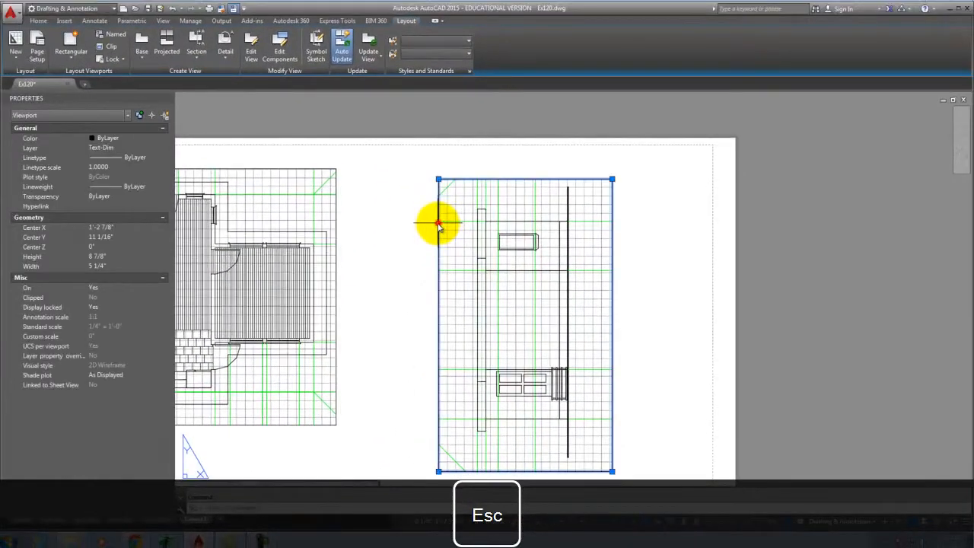
left_click(95, 308)
left_click(139, 327)
key("Escape")
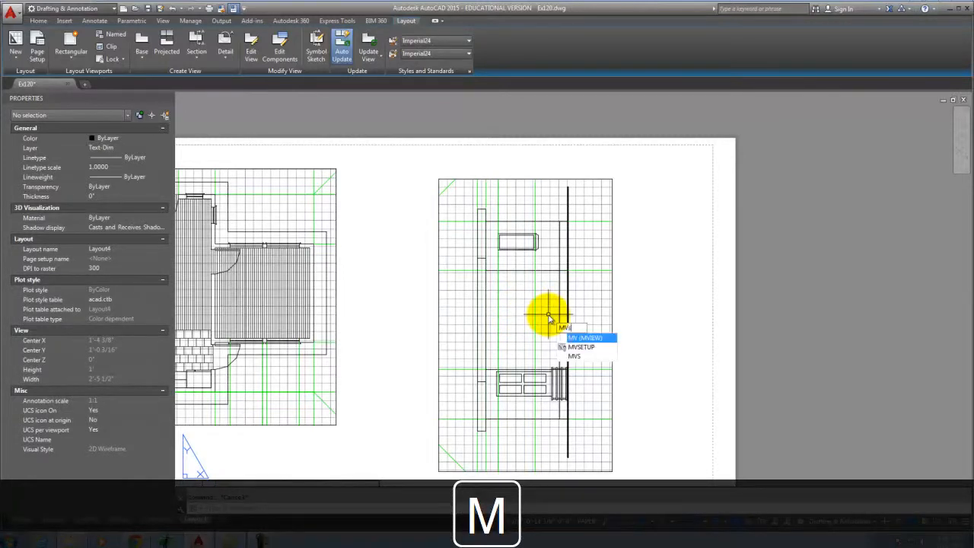
Rotate the unlocked viewport's view 270° with MVSETUP Rotate view.
key("Return")
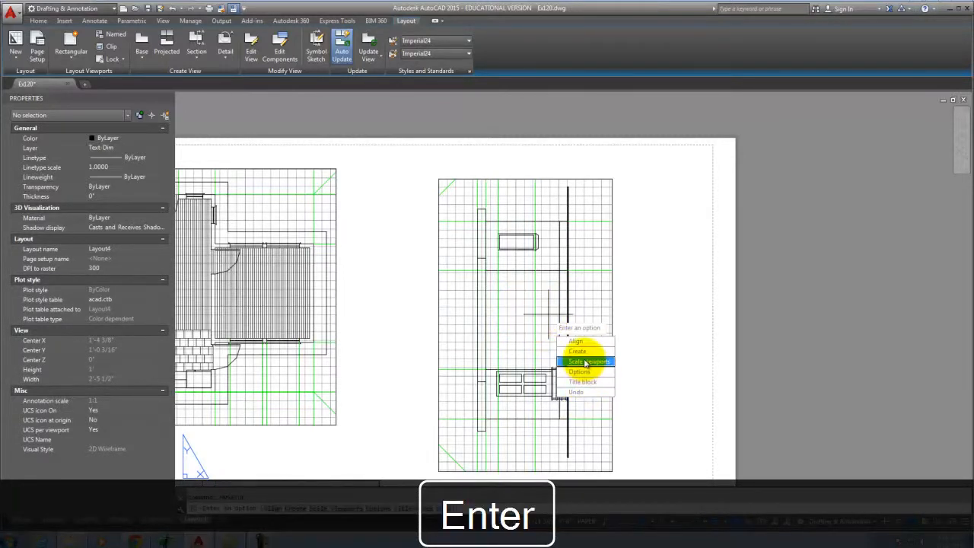
left_click(582, 371)
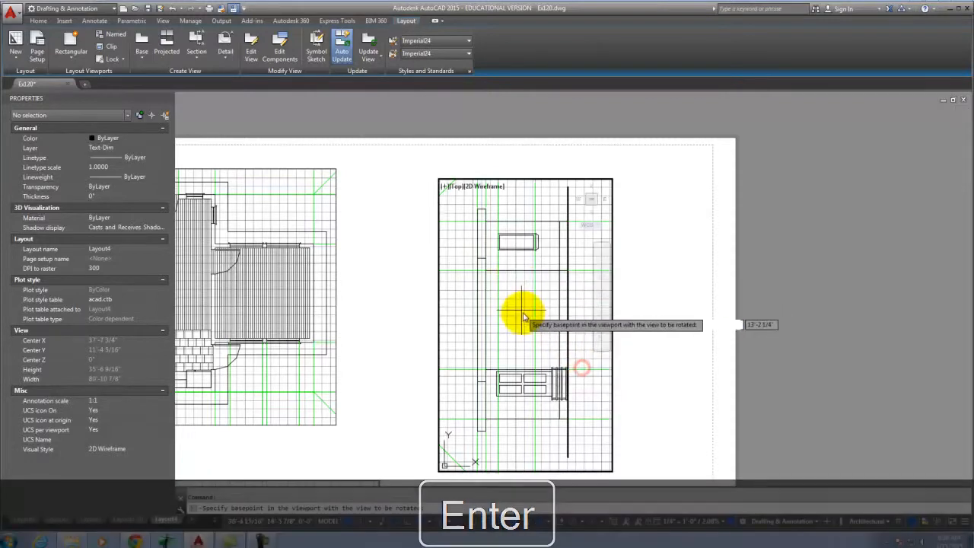
left_click(524, 325)
type("270")
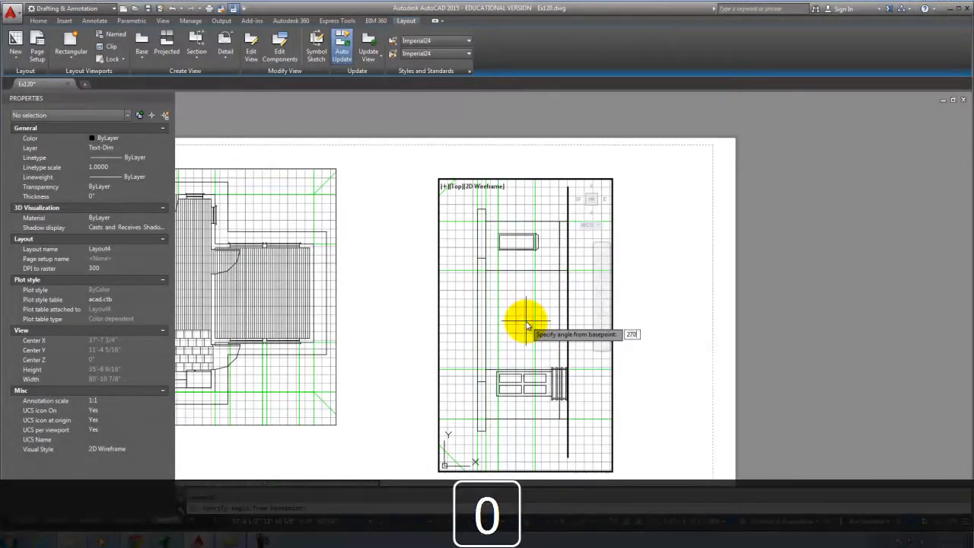
key("Return")
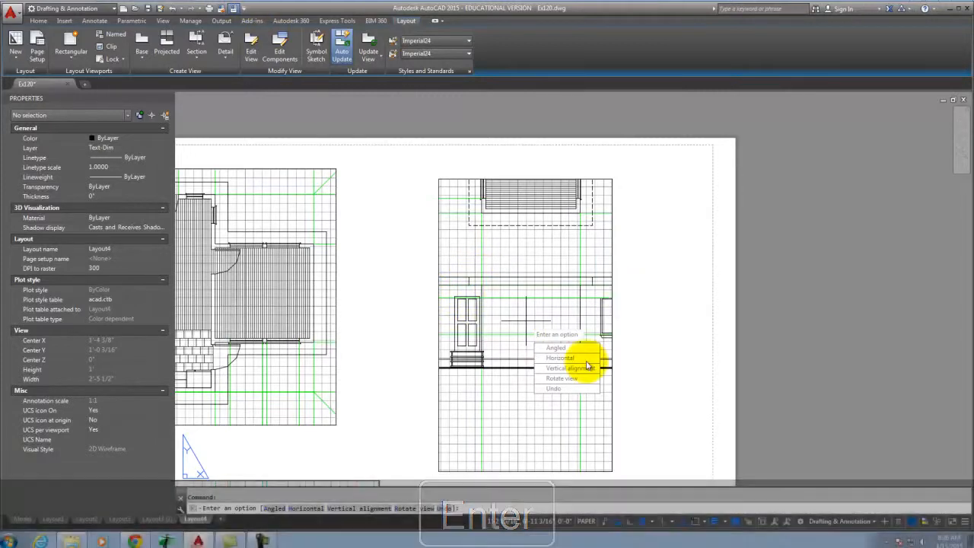
key("Escape")
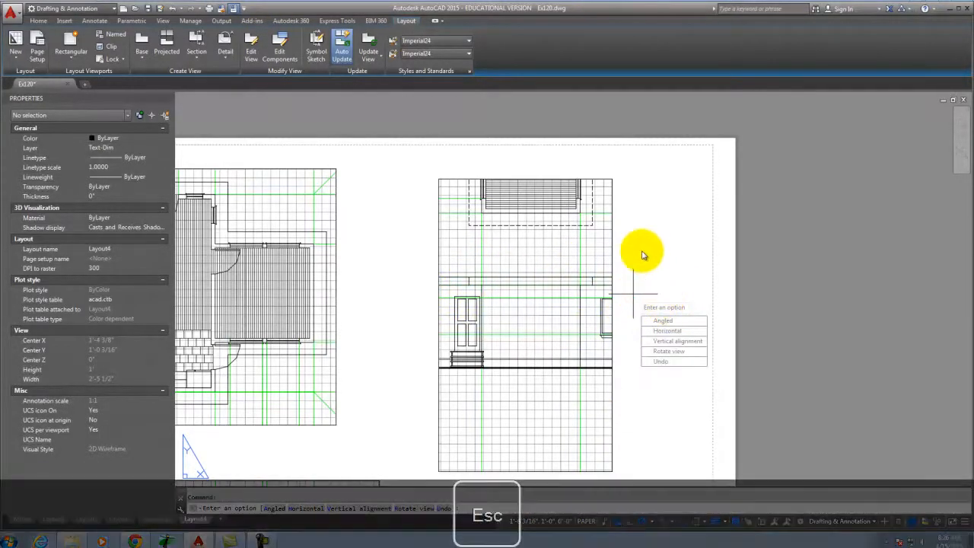
Stretch the elevation viewport's corner grips into a wide, short frame around the elevation.
left_click(612, 237)
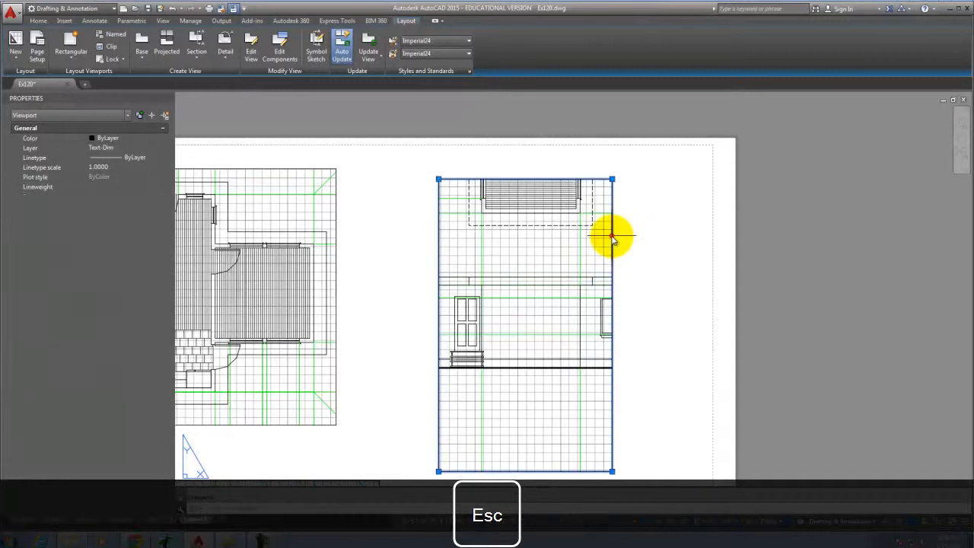
left_click(612, 179)
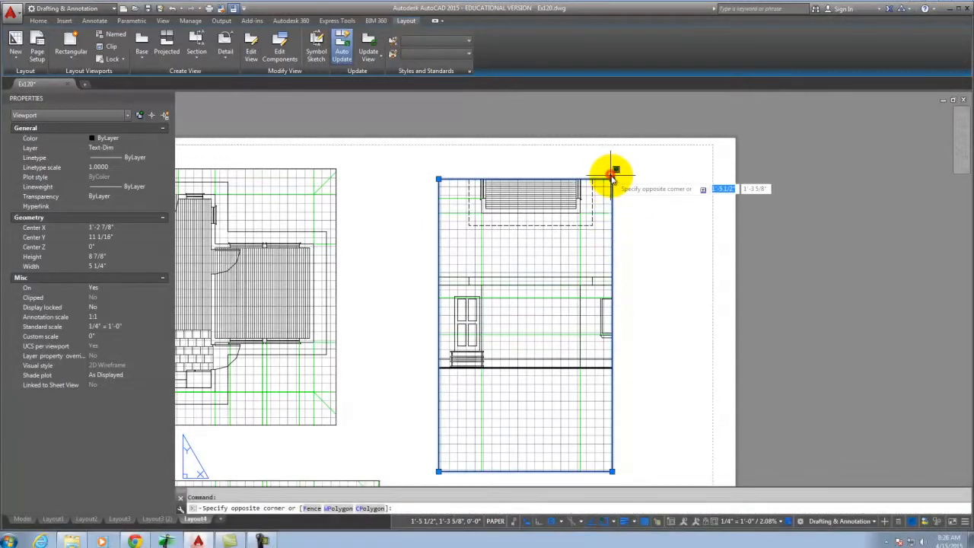
left_click(679, 264)
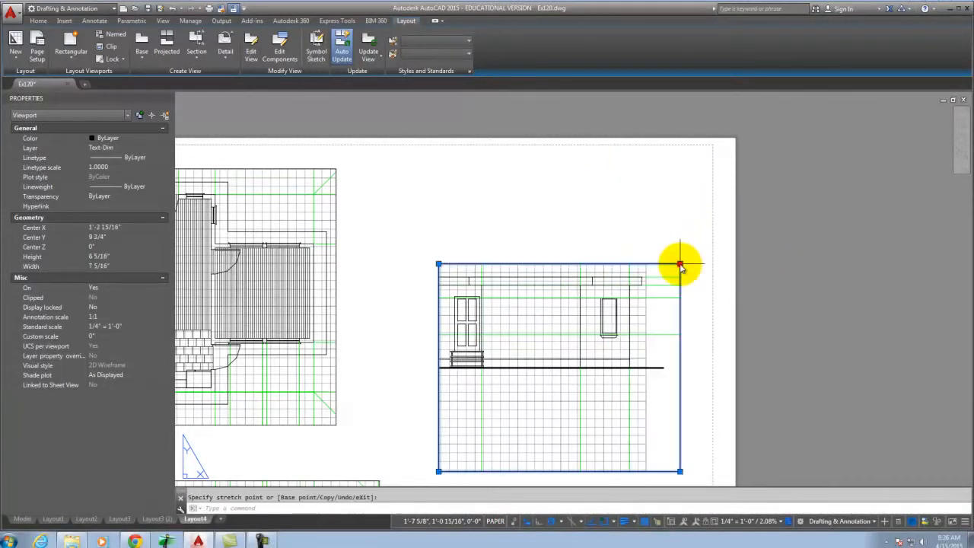
left_click(440, 264)
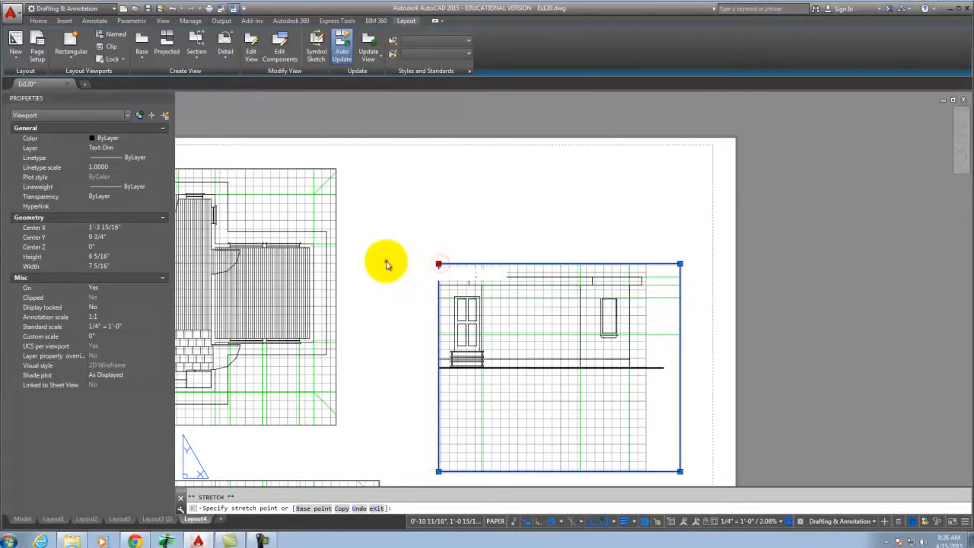
left_click(386, 264)
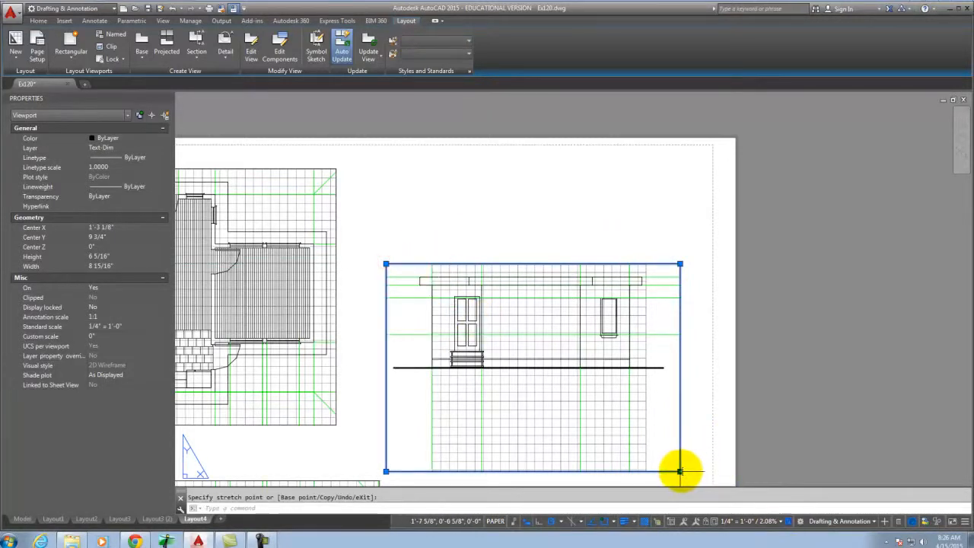
left_click(680, 472)
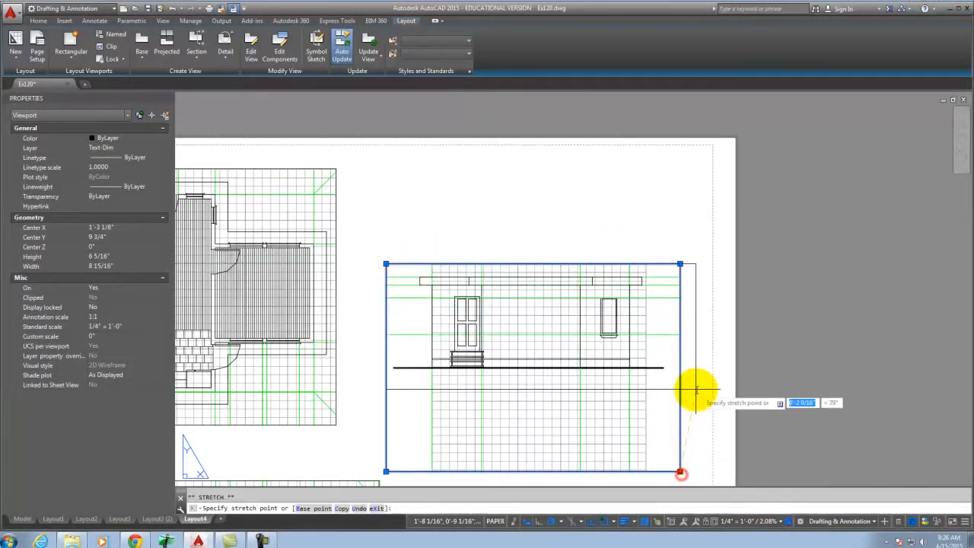
left_click(678, 384)
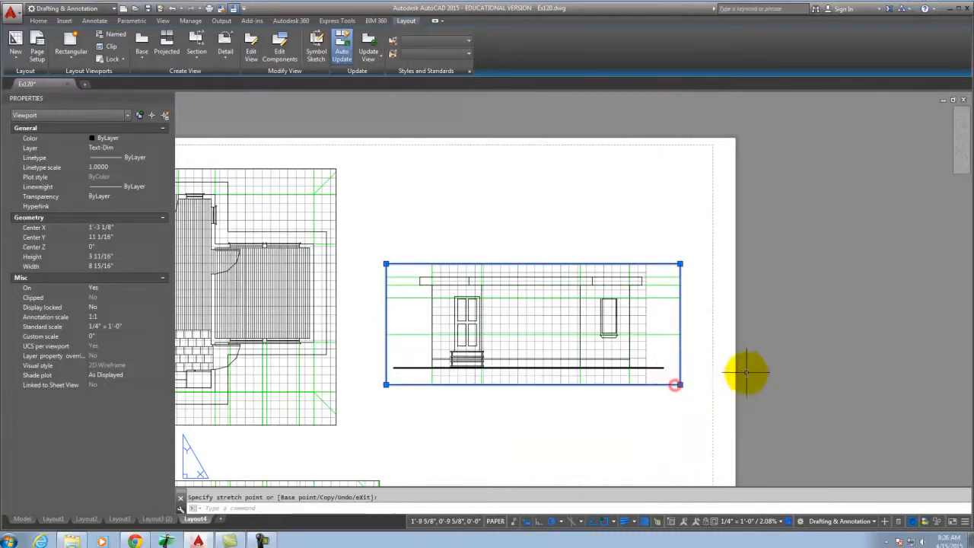
key("Escape")
Move the reshaped viewport up toward the top of the sheet beside the plan.
left_click(666, 423)
left_click(635, 369)
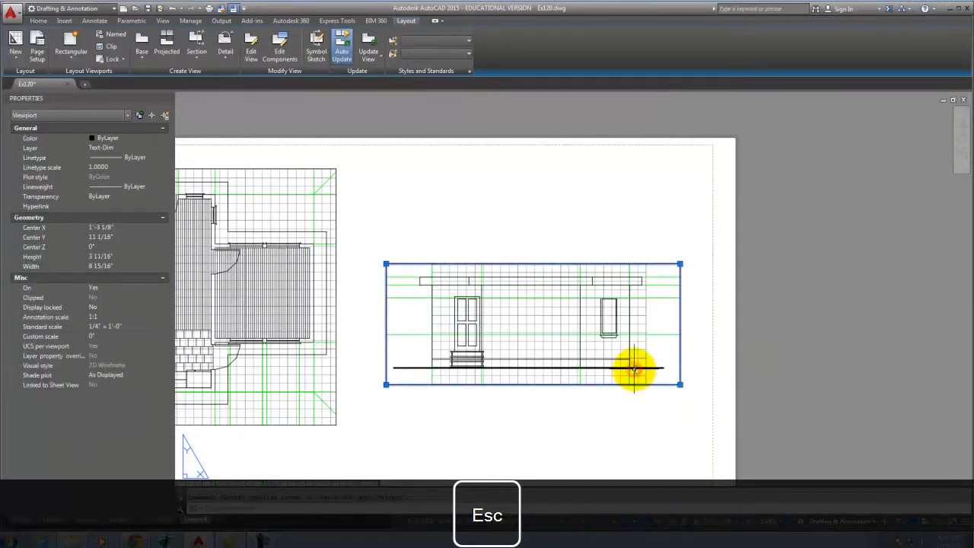
key("Return")
left_click(624, 402)
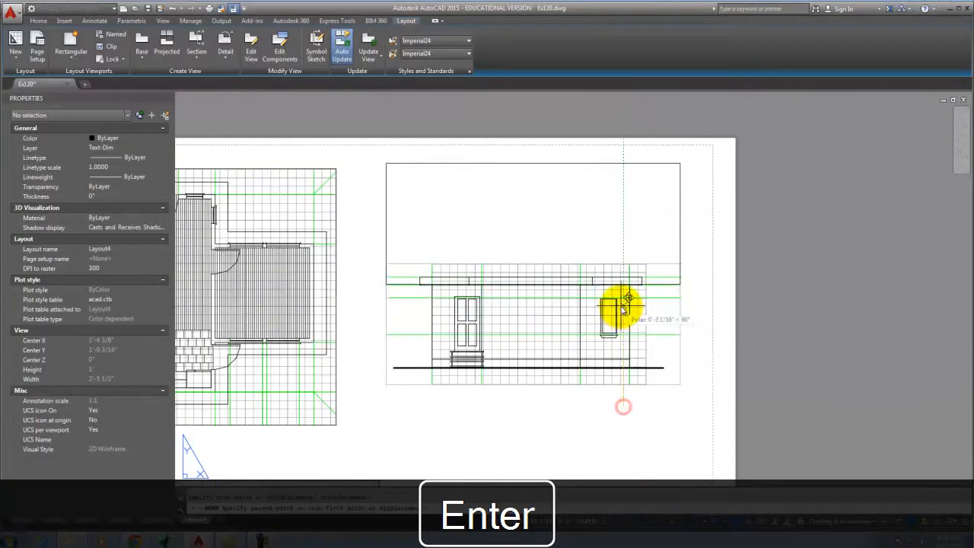
left_click(619, 310)
key("Escape")
scroll(404, 312, "down", 5)
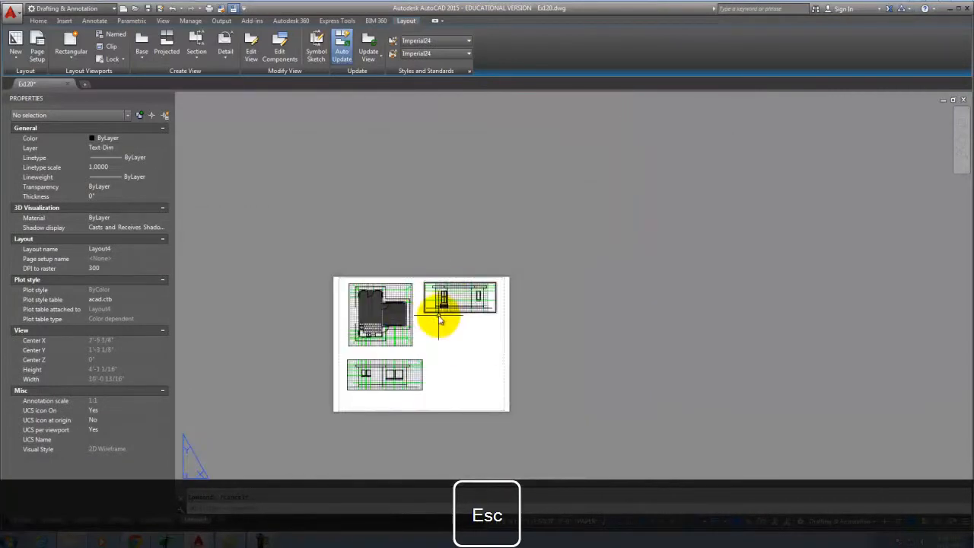
scroll(449, 315, "up", 4)
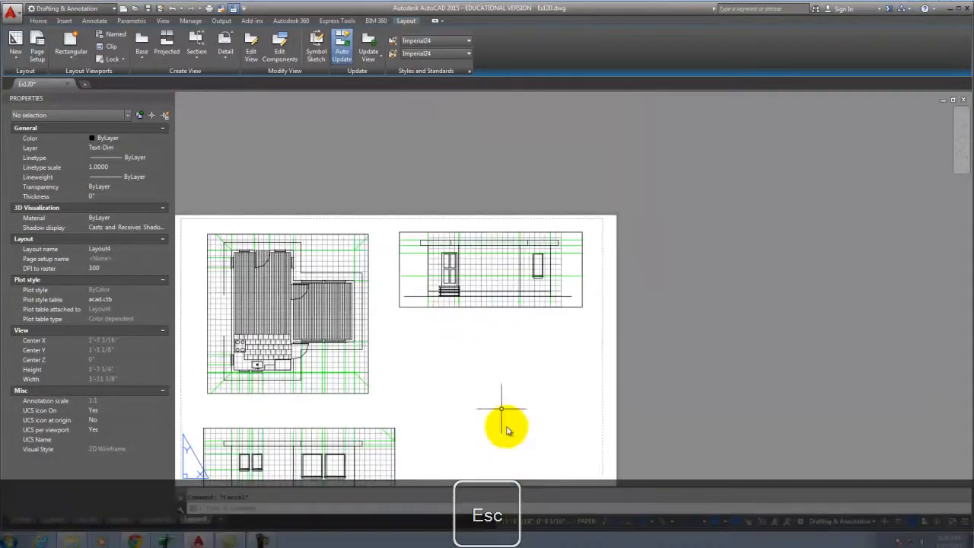
Draw a rectangular viewport below the top-right elevation showing the whole model.
left_click(71, 47)
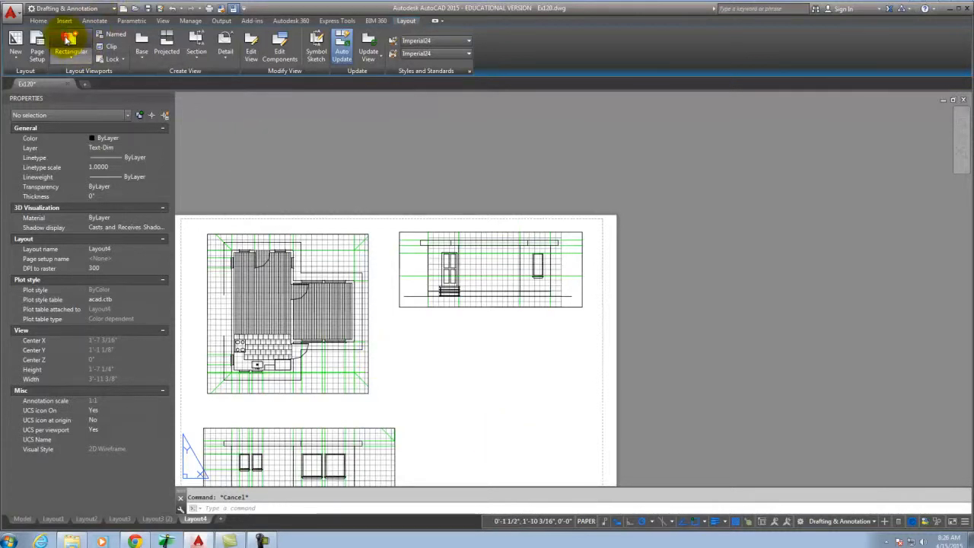
left_click(401, 325)
left_click(584, 402)
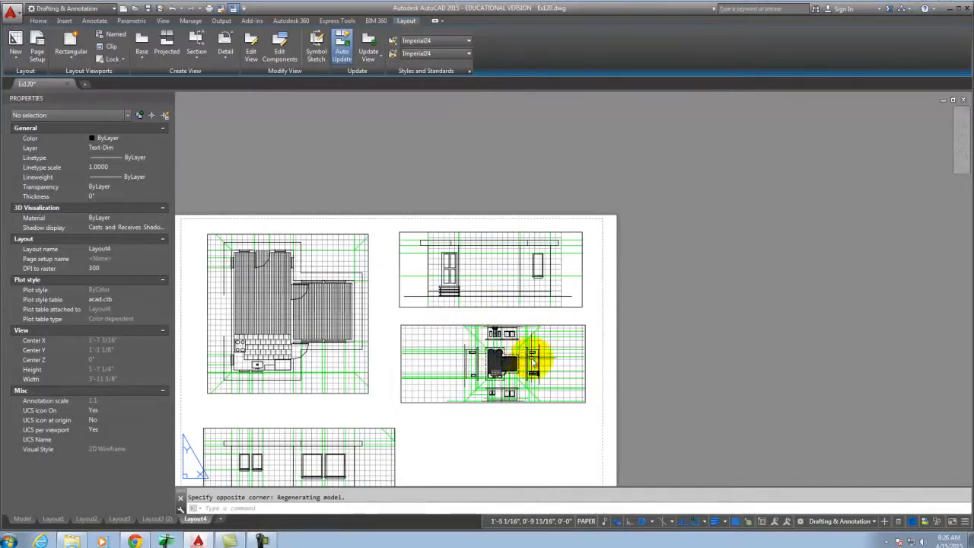
scroll(527, 358, "up", 4)
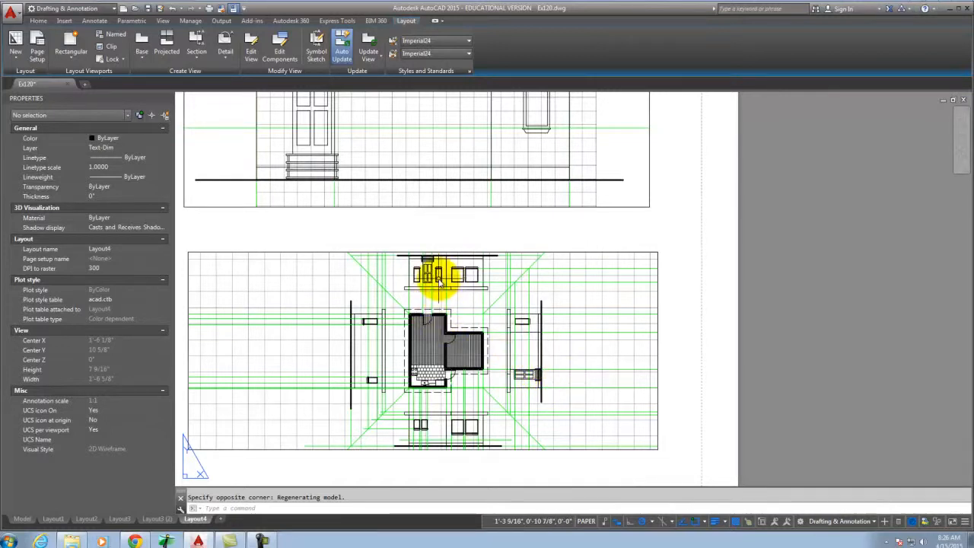
Rotate the new lower viewport's plan view 180° with MVSETUP Align > Rotate view.
type("m")
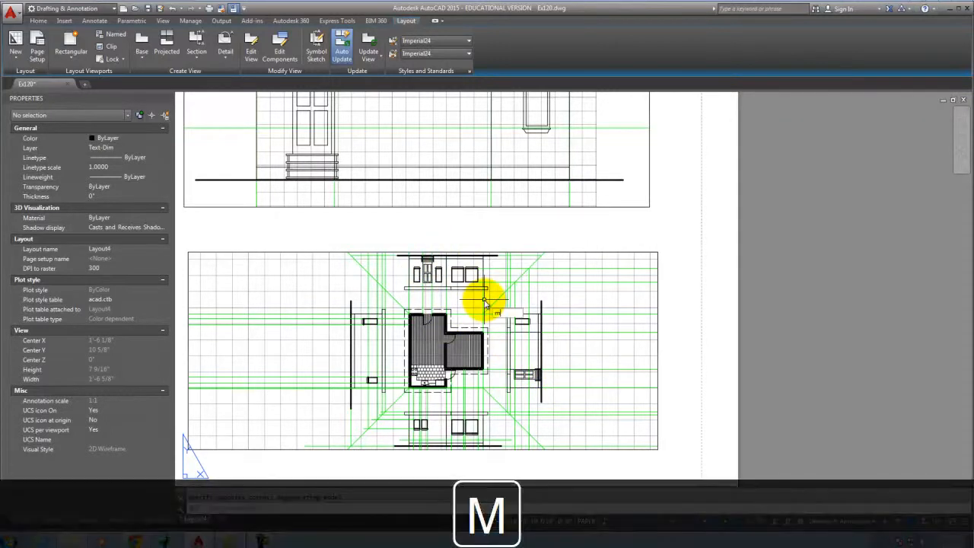
key("Return")
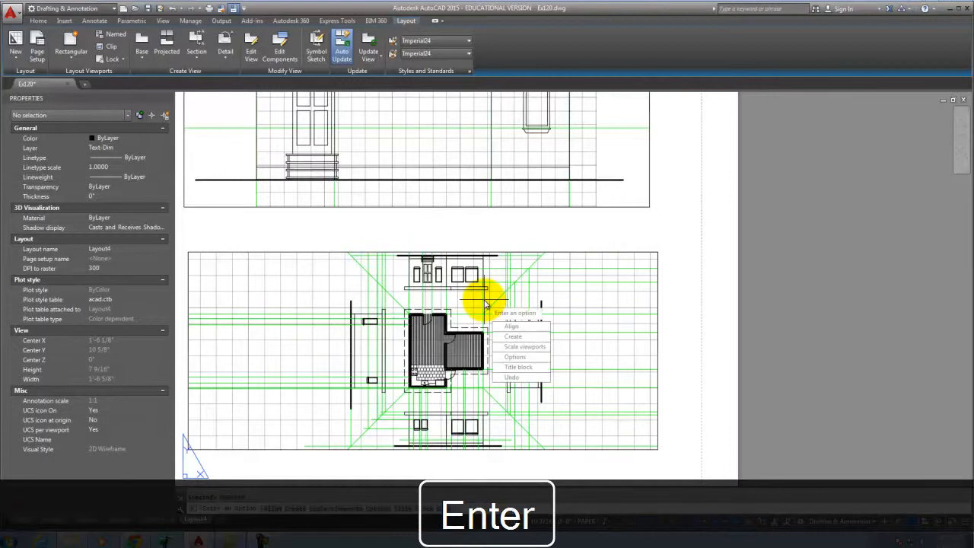
left_click(520, 328)
left_click(520, 357)
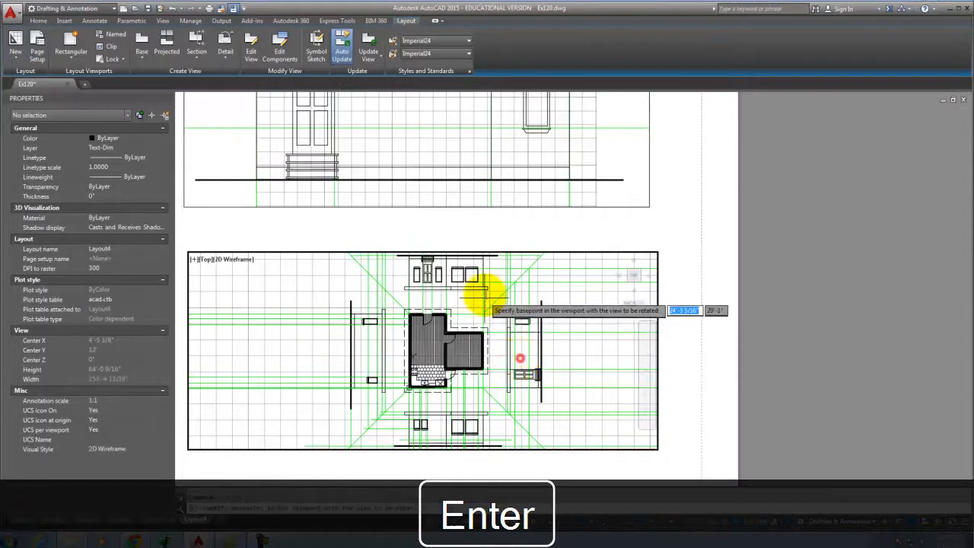
left_click(444, 343)
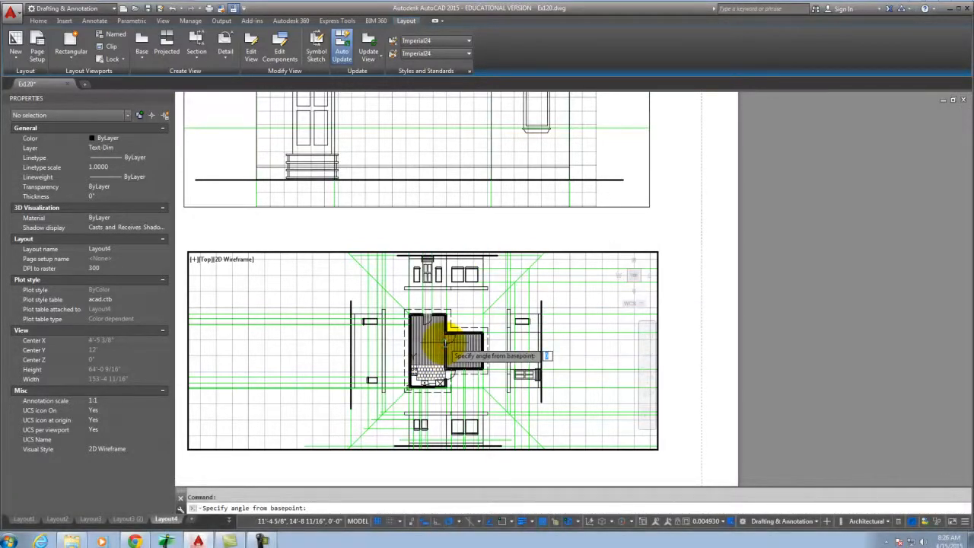
type("18")
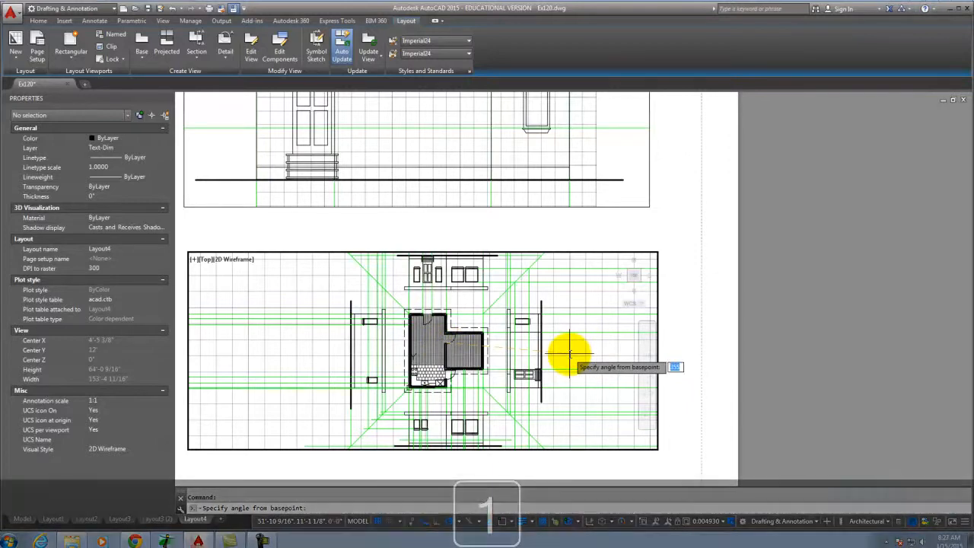
key("Return")
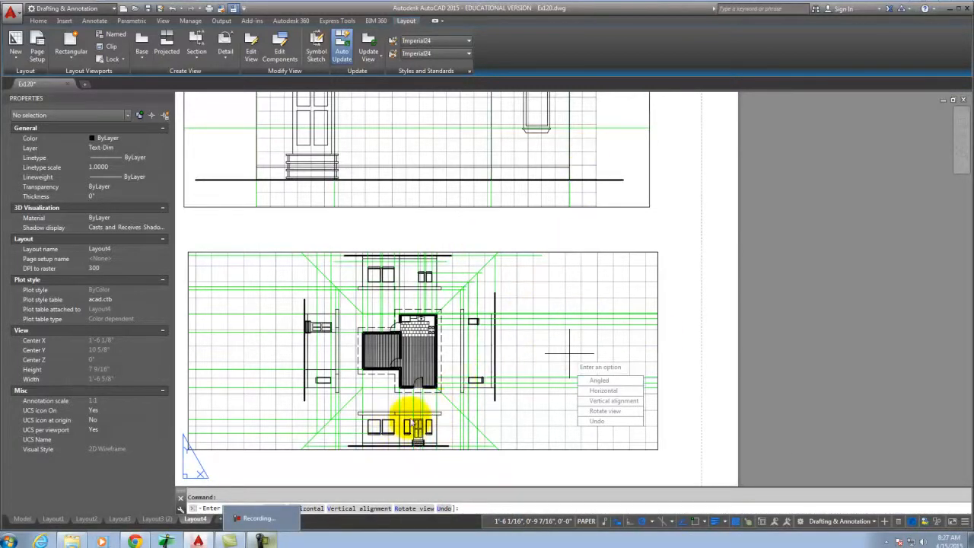
key("Escape")
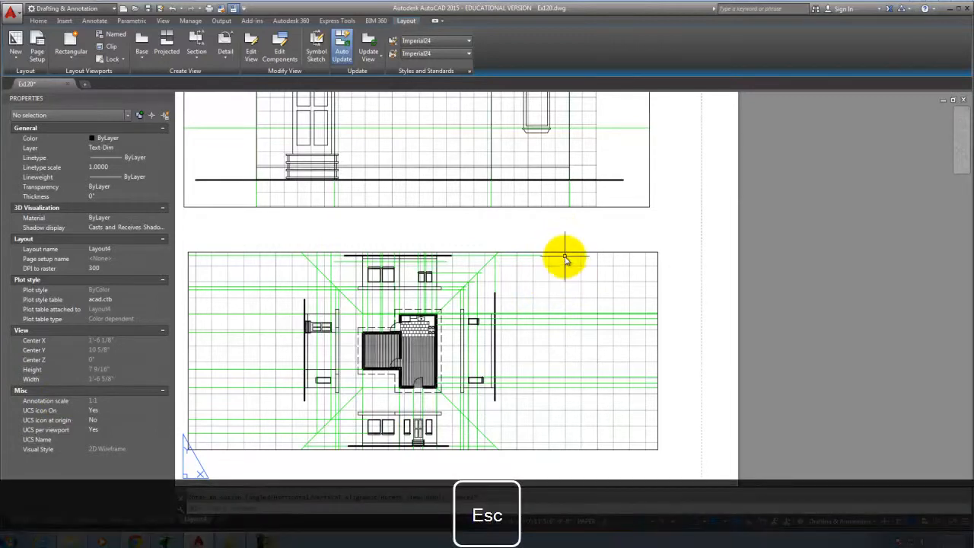
Set the lower viewport's standard scale to 1/4" = 1'-0" in Properties.
left_click(565, 253)
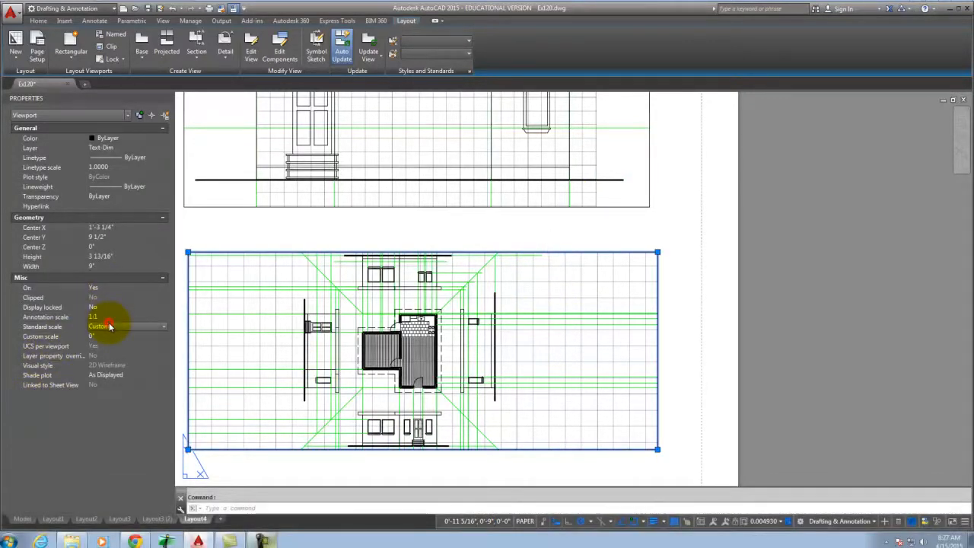
scroll(127, 380, "down", 4)
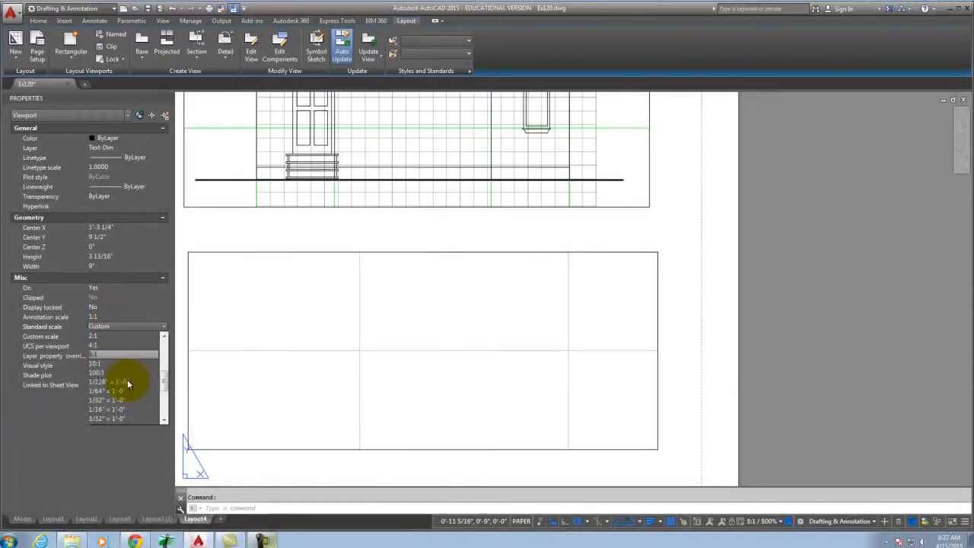
scroll(120, 411, "down", 5)
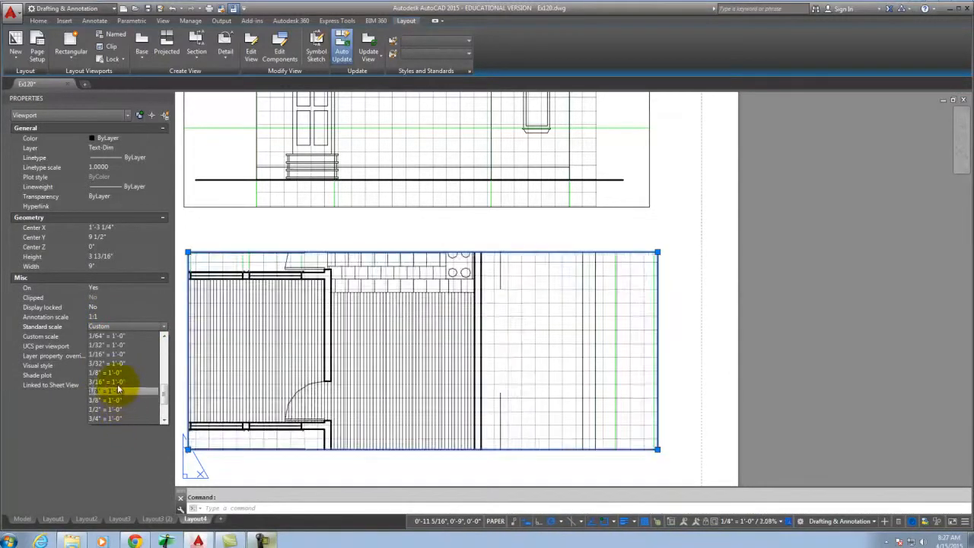
left_click(128, 391)
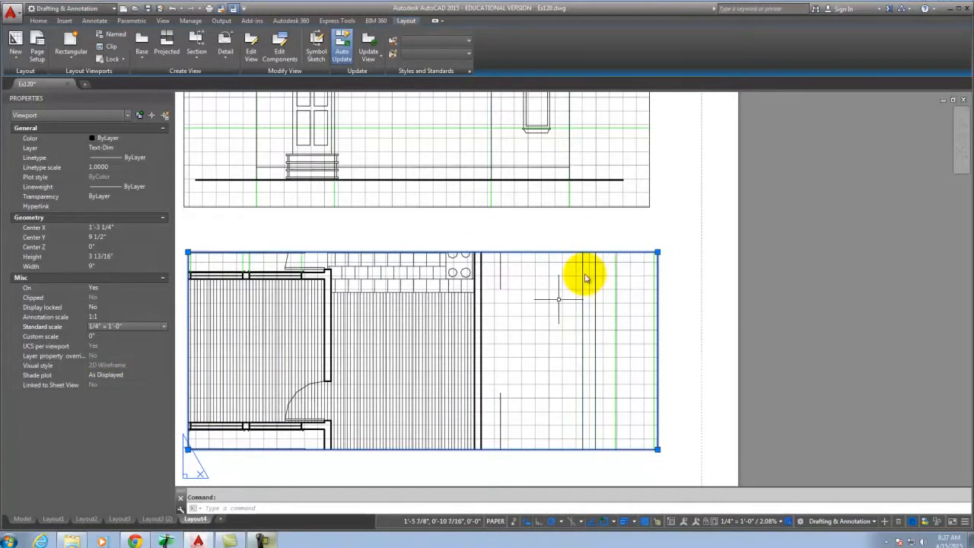
scroll(694, 235, "down", 2)
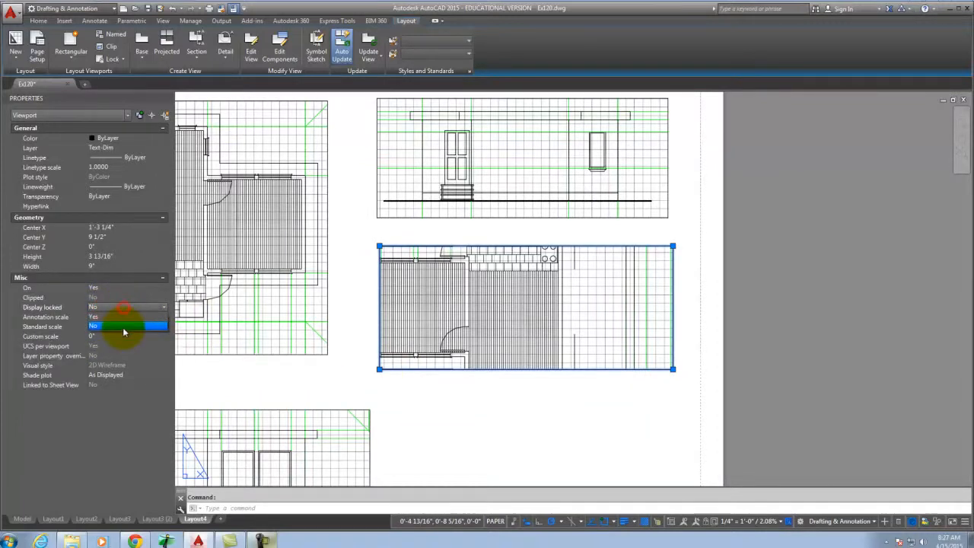
Lock the viewport's display and extend its bottom edge downward.
left_click(121, 316)
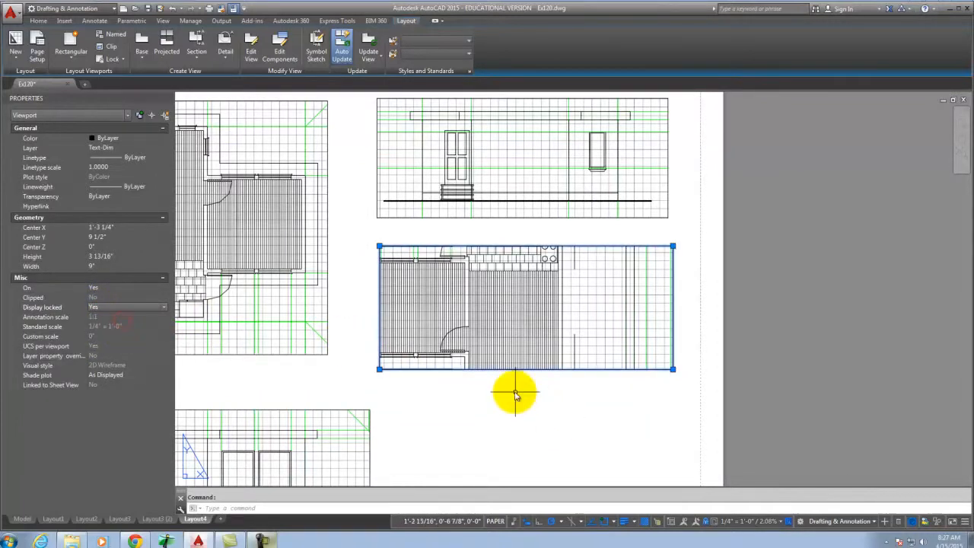
left_click(675, 372)
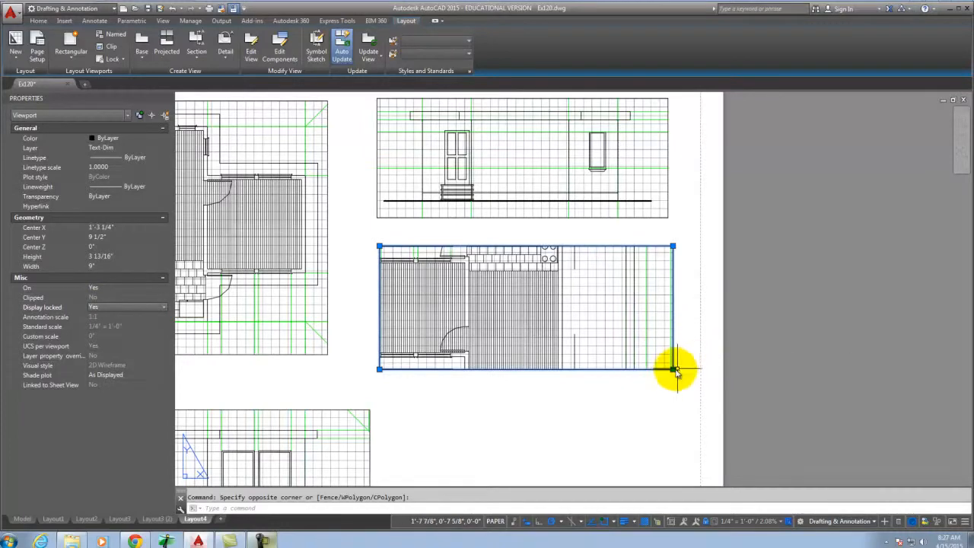
left_click(673, 370)
scroll(651, 339, "down", 5)
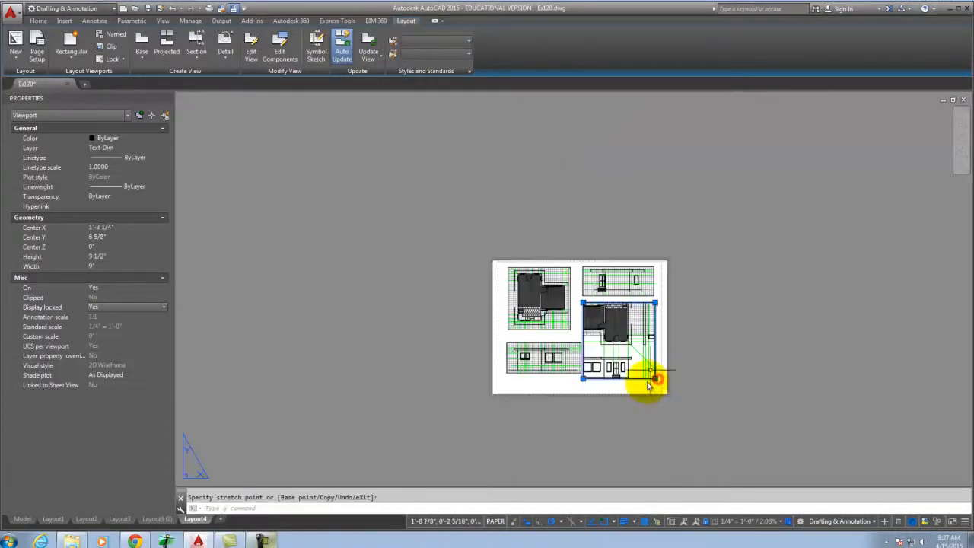
scroll(647, 385, "up", 6)
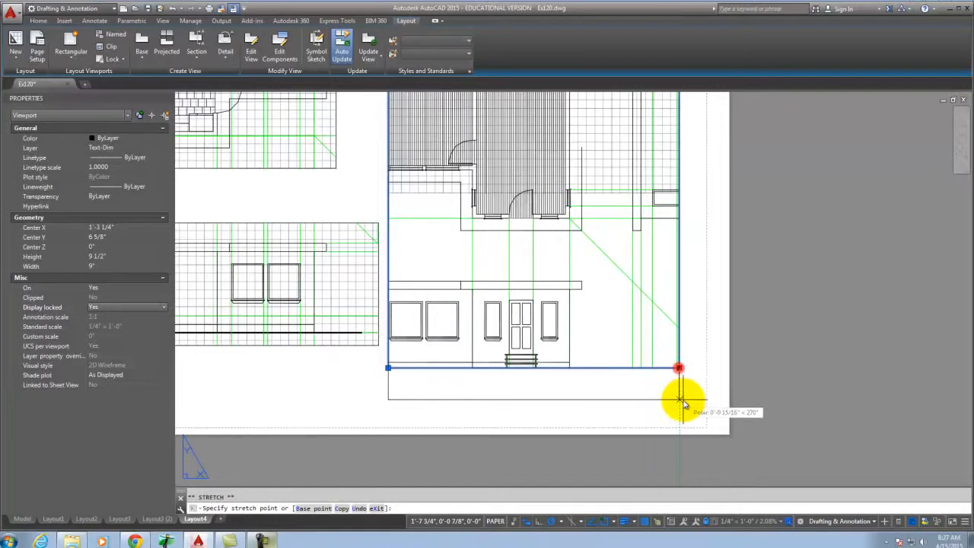
left_click(680, 398)
scroll(623, 352, "up", 2)
scroll(623, 352, "down", 5)
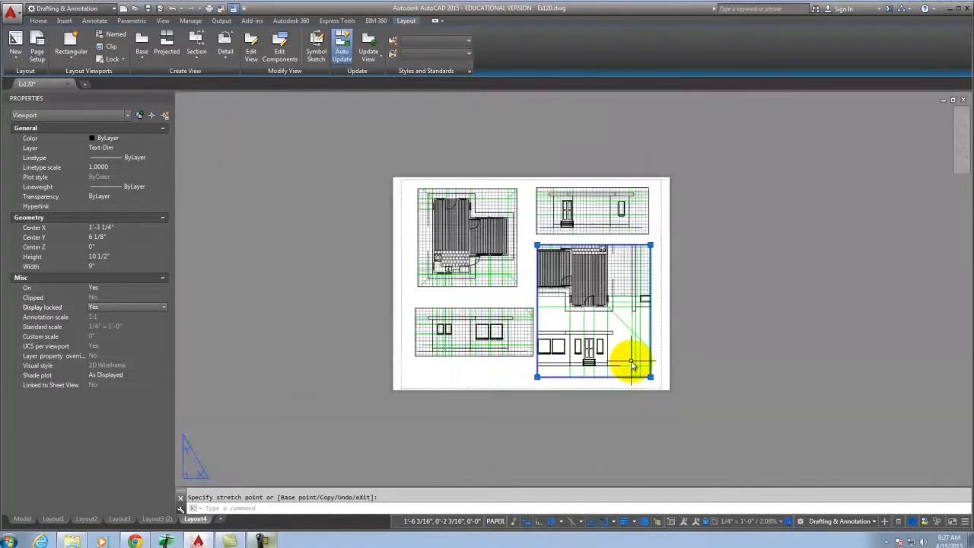
scroll(532, 282, "up", 5)
Pull the viewport's top and right edges in to frame only the front elevation.
left_click(532, 278)
scroll(482, 280, "down", 4)
scroll(483, 279, "down", 2)
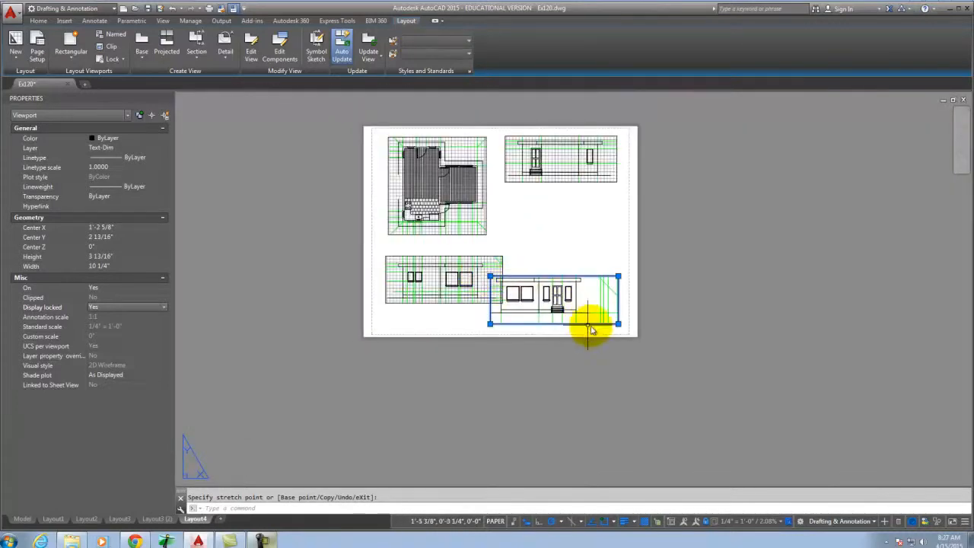
left_click(618, 277)
scroll(601, 277, "up", 2)
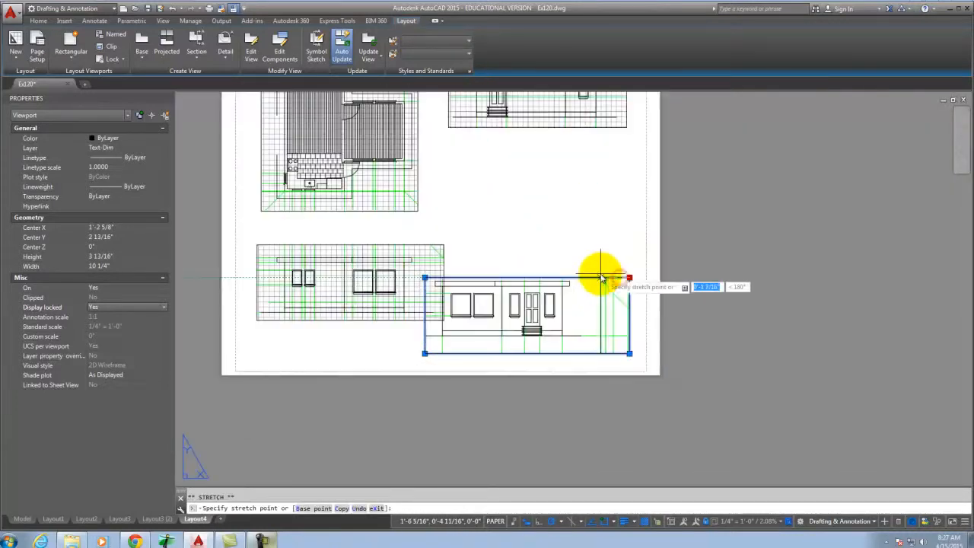
left_click(582, 322)
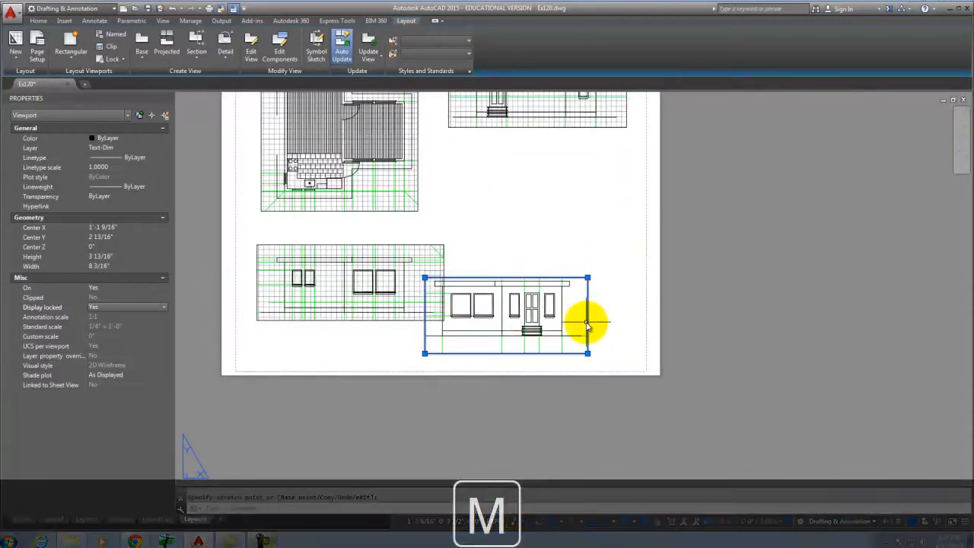
Move the trimmed viewport to sit beneath the upper-right elevation.
key("Return")
left_click(586, 325)
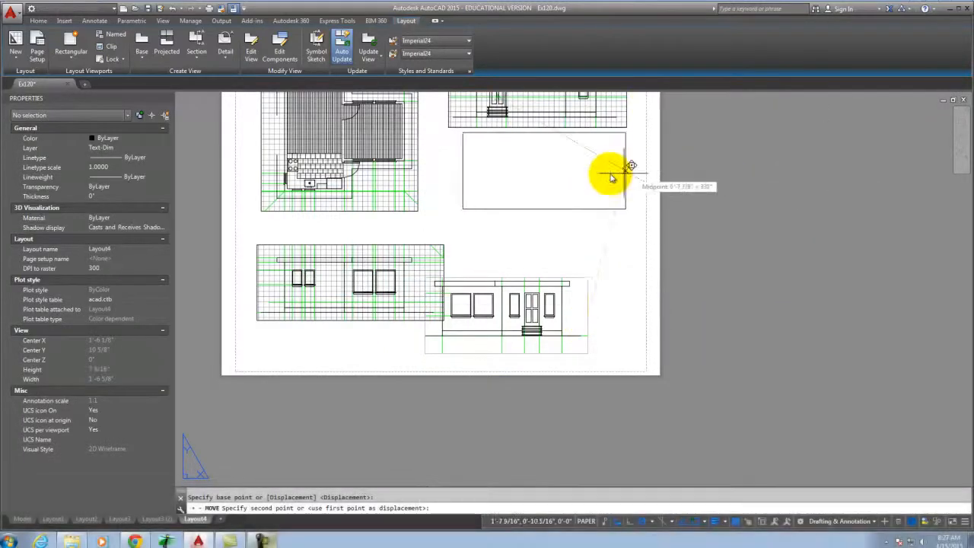
left_click(609, 177)
key("Escape")
scroll(613, 242, "down", 4)
scroll(613, 241, "up", 6)
scroll(457, 308, "down", 3)
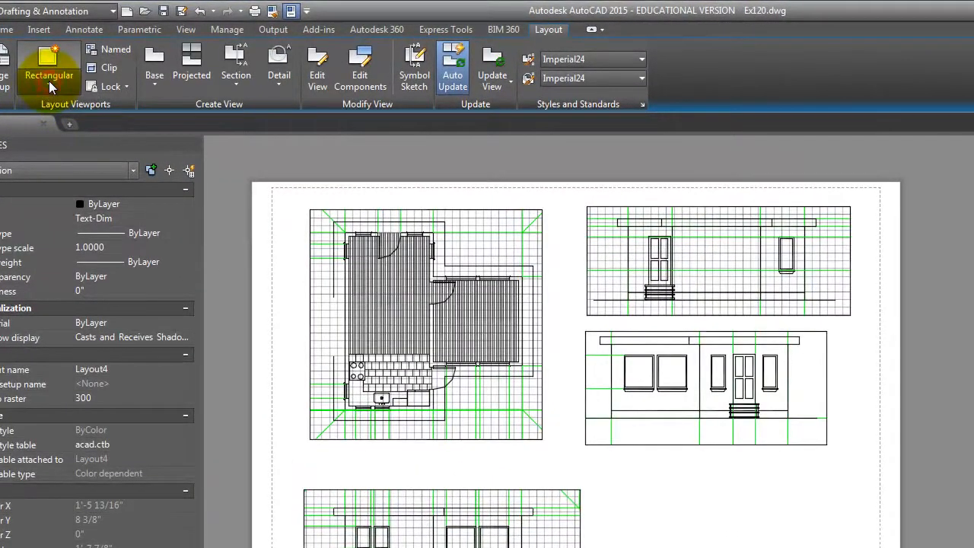
left_click(48, 81)
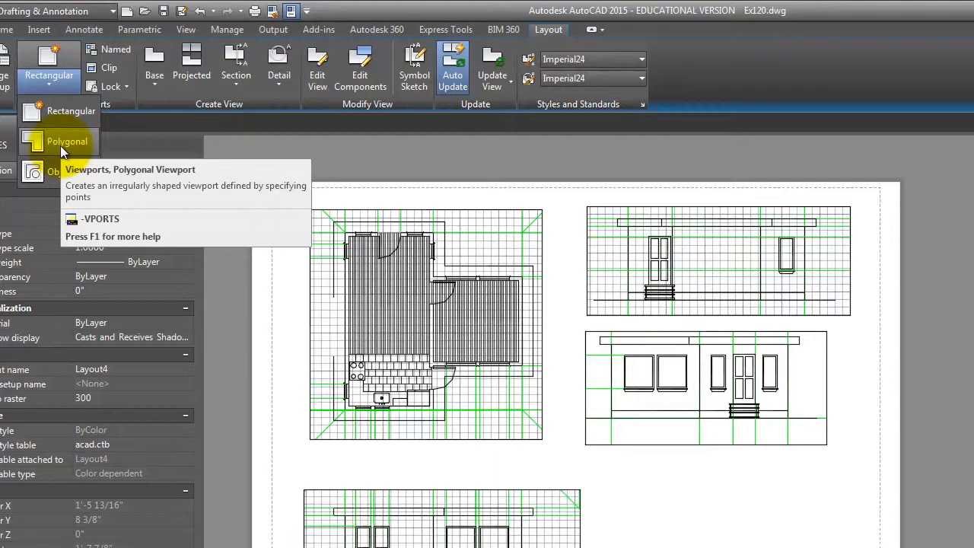
left_click(51, 114)
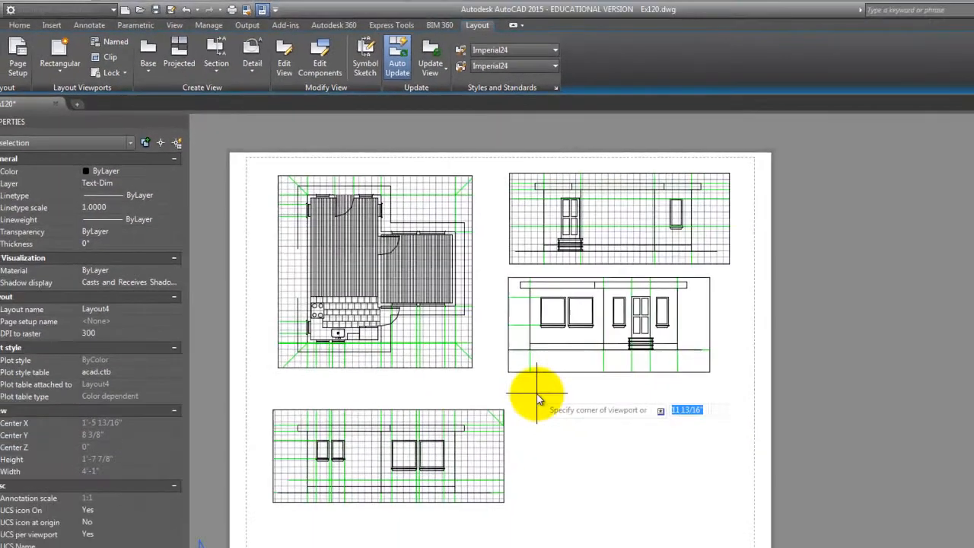
left_click(618, 470)
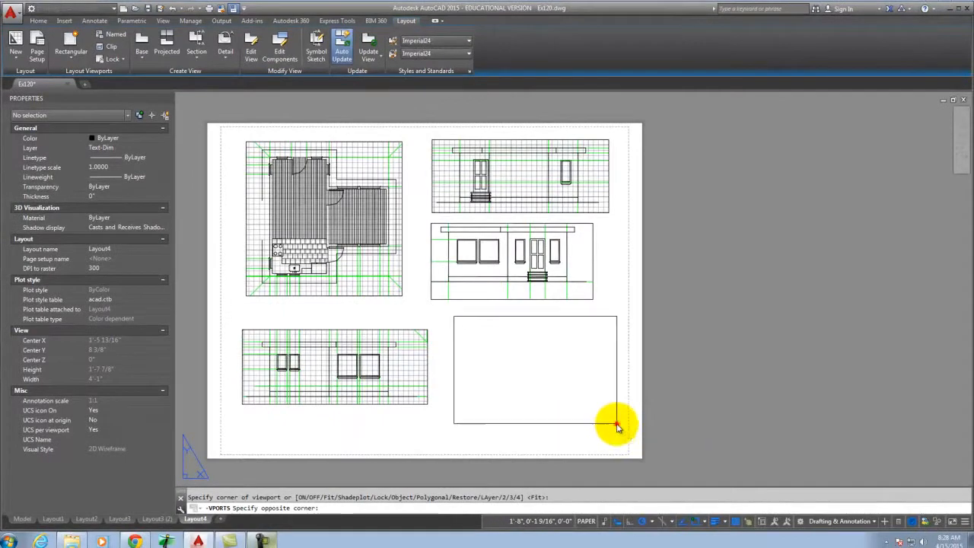
left_click(616, 424)
key("m")
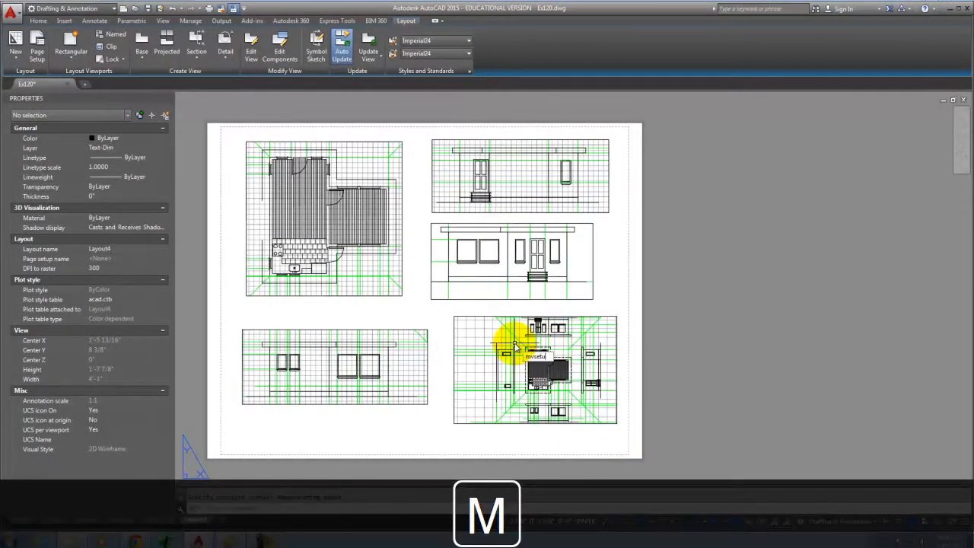
type("vsetu")
key("Return")
left_click(544, 369)
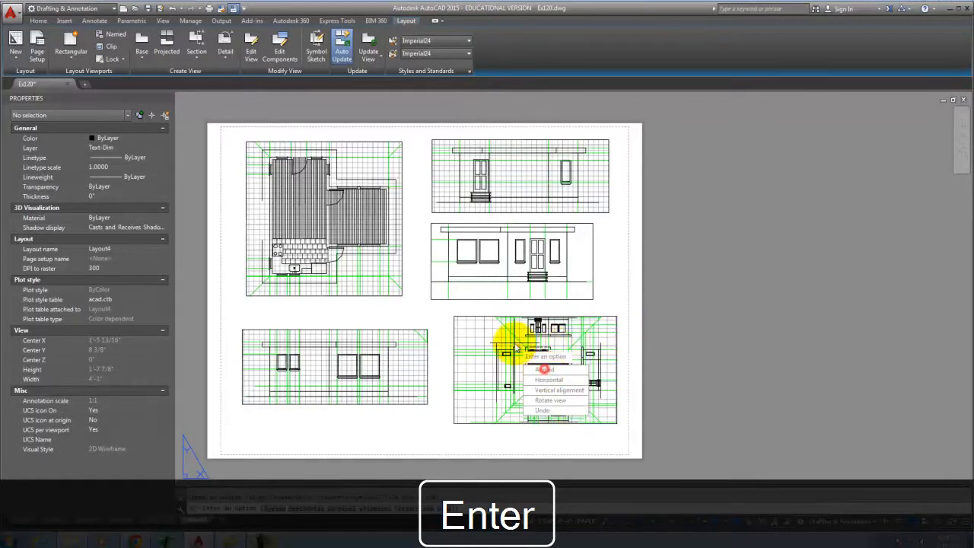
left_click(554, 400)
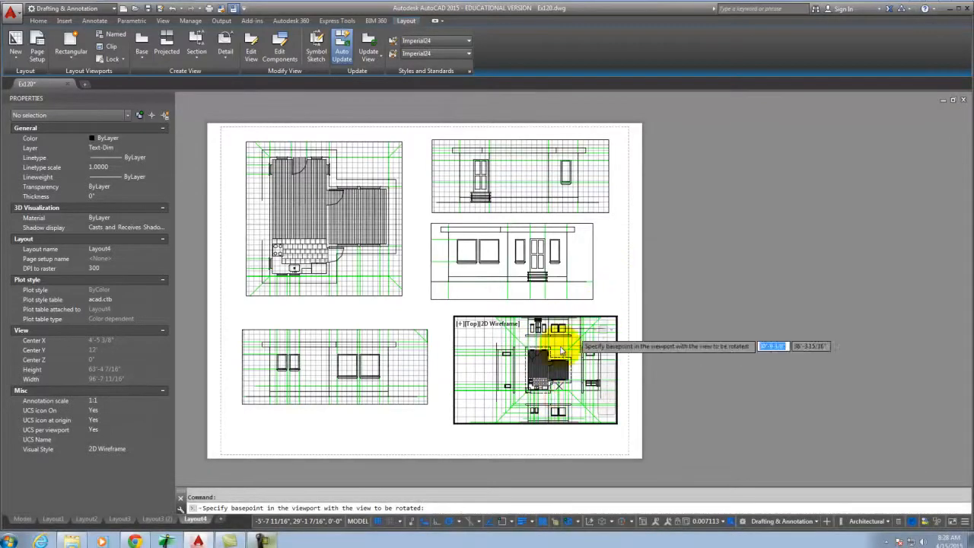
left_click(544, 369)
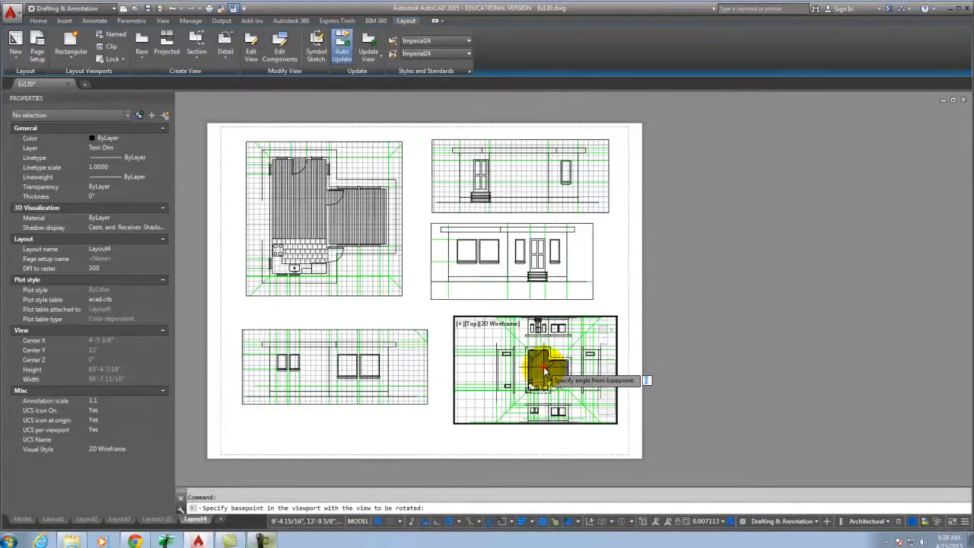
type("90")
key("Return")
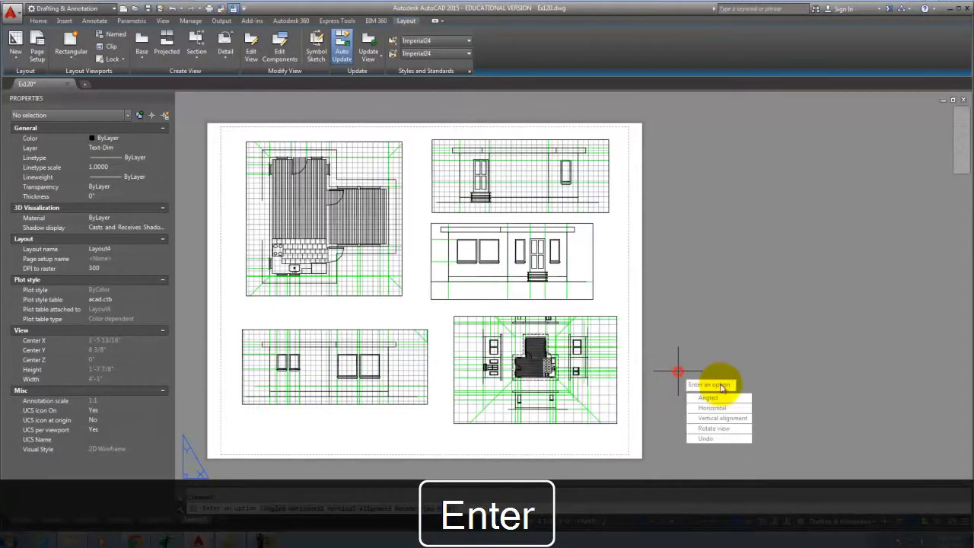
key("Escape")
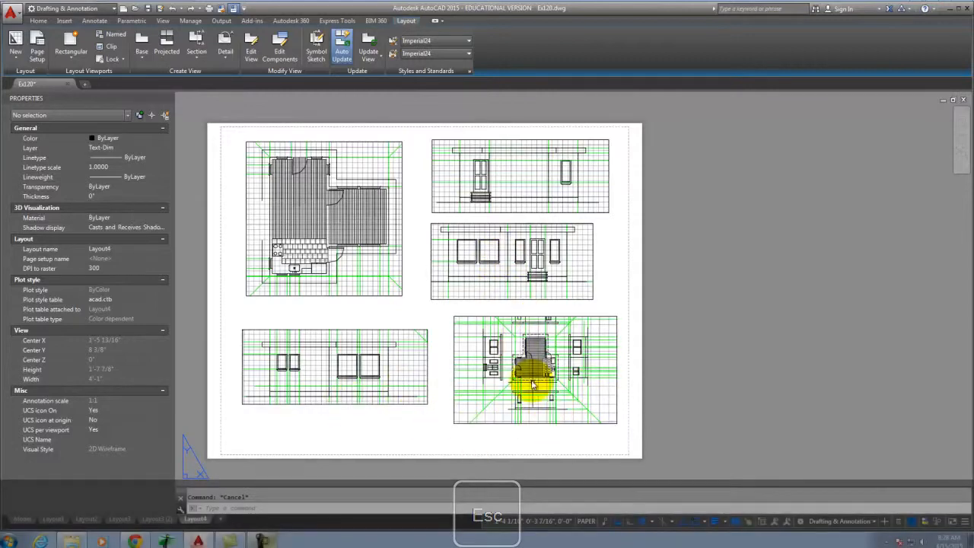
left_click(462, 424)
key("Escape")
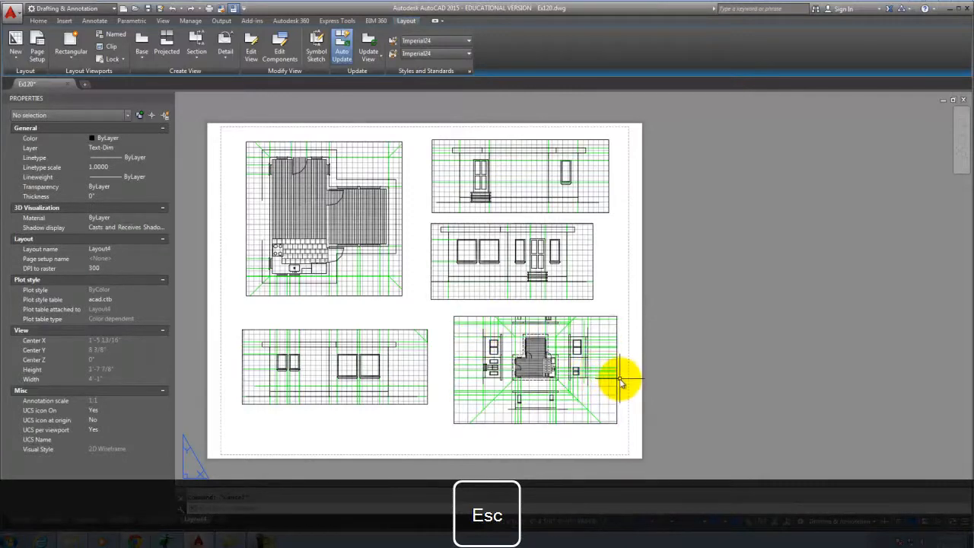
Zoom inside the lower-right viewport toward the elevation with two small windows.
scroll(620, 380, "up", 2)
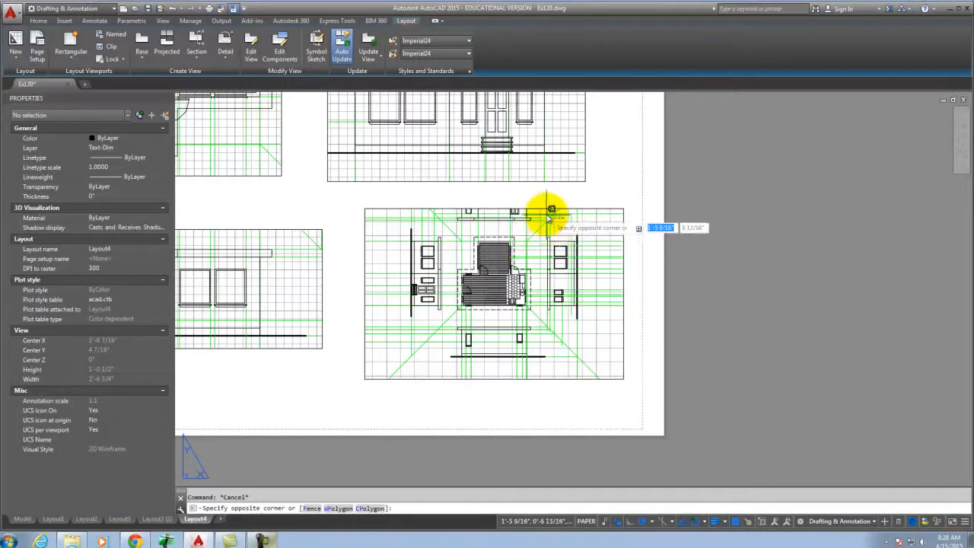
left_click(546, 214)
double_click(556, 234)
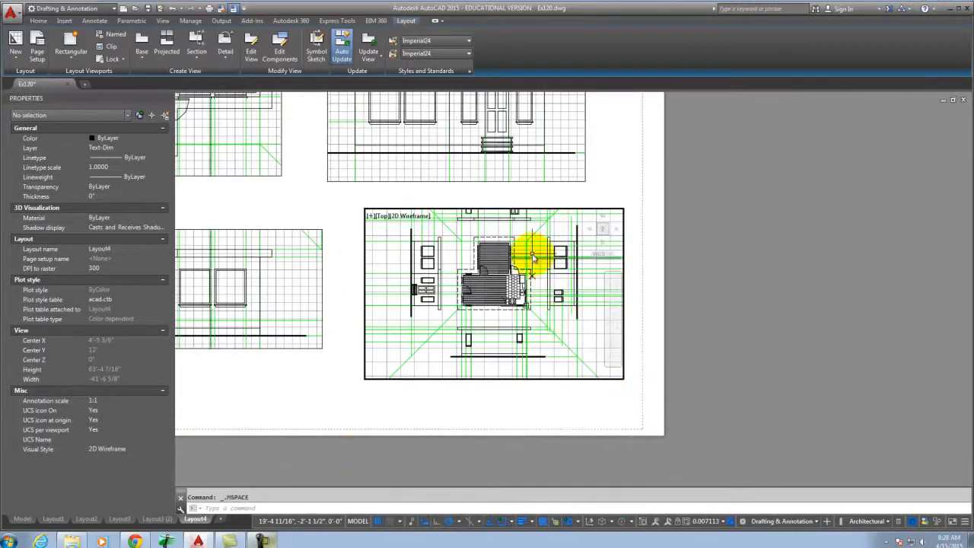
scroll(517, 259, "up", 3)
scroll(517, 263, "down", 1)
scroll(521, 263, "up", 2)
scroll(525, 265, "down", 3)
scroll(533, 267, "up", 1)
scroll(532, 268, "down", 2)
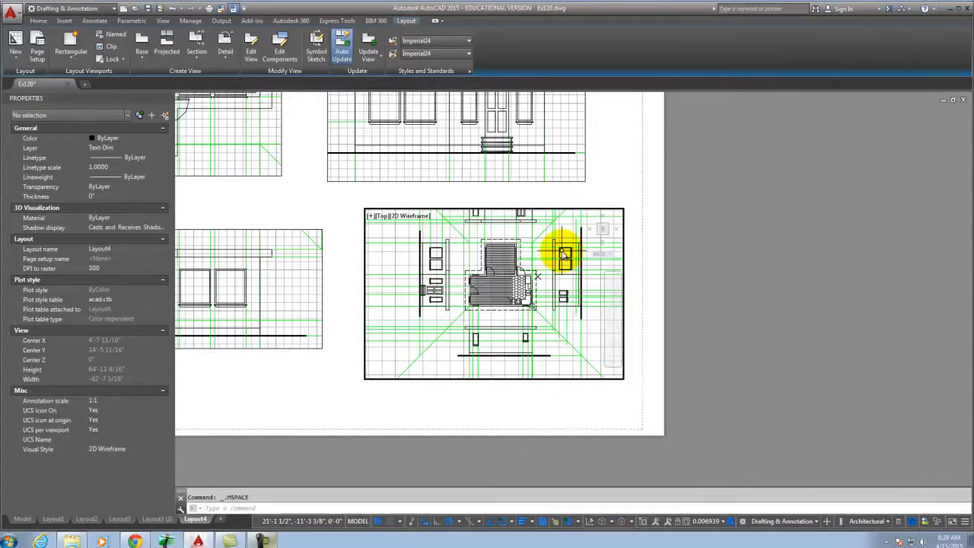
scroll(542, 261, "up", 3)
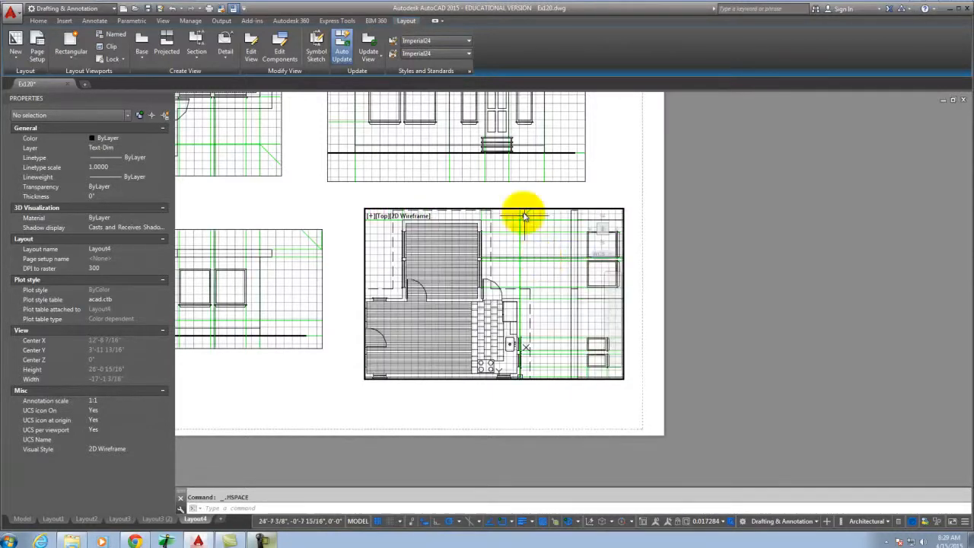
double_click(508, 190)
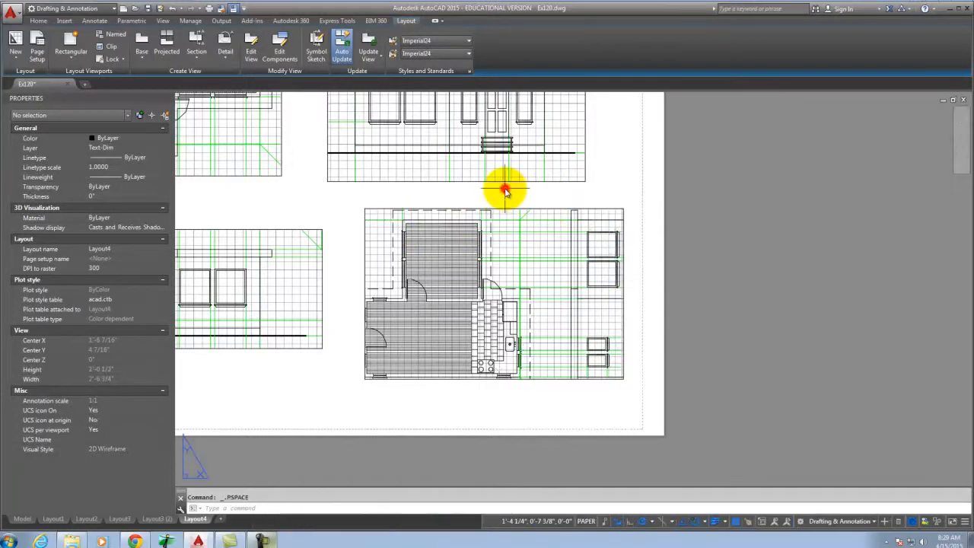
Fine-tune the lower-right viewport's framing, return to paper space and select its border.
double_click(525, 257)
scroll(532, 270, "down", 2)
scroll(517, 304, "up", 4)
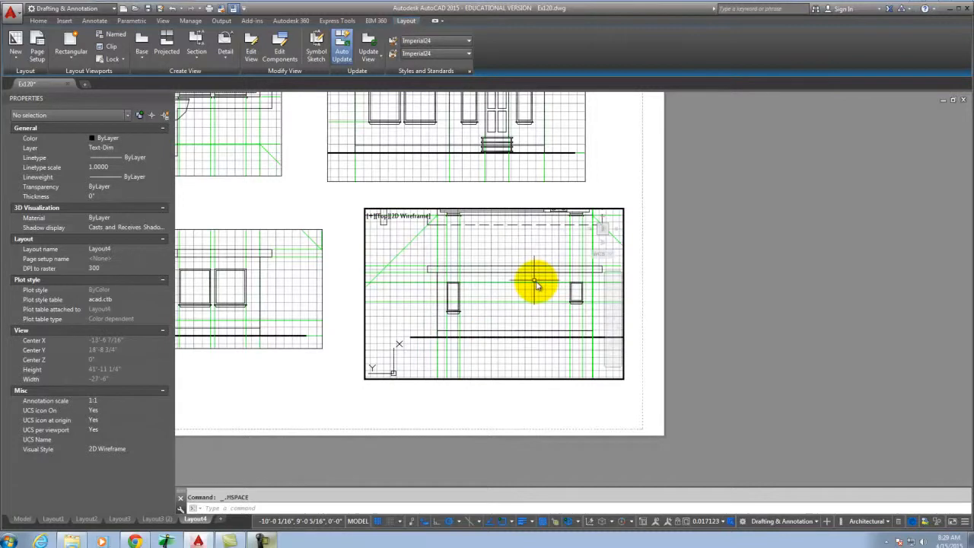
double_click(570, 199)
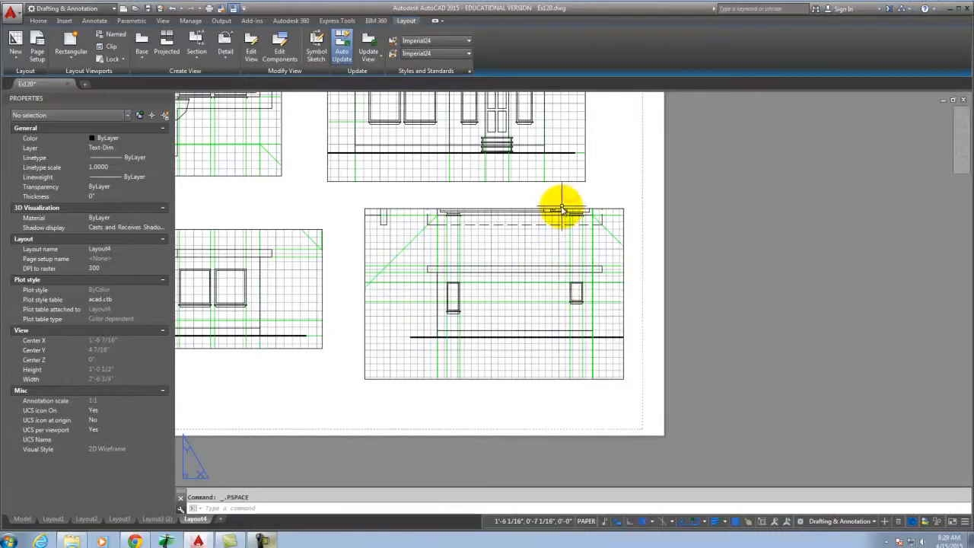
left_click(560, 209)
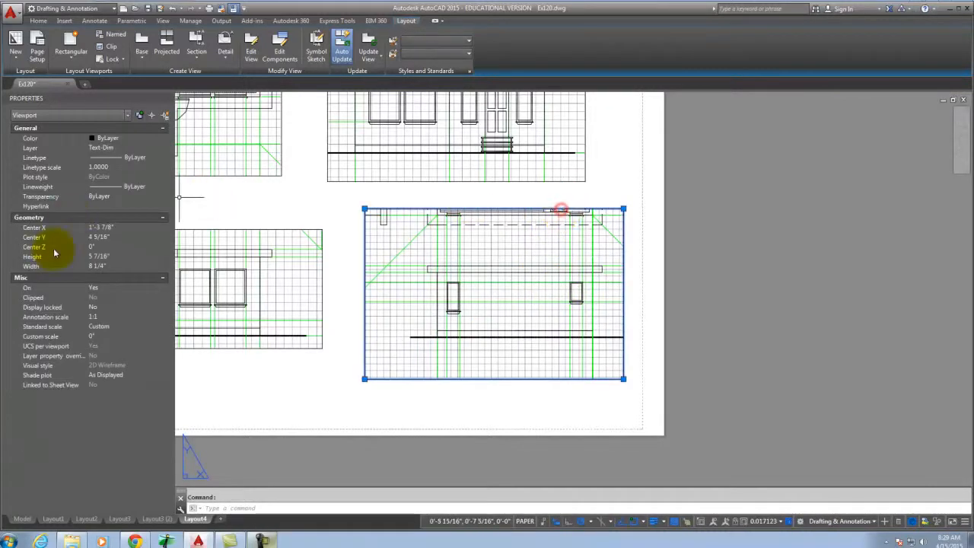
Set the lower-right viewport's standard scale to 1/4" = 1'-0".
left_click(110, 327)
left_click(164, 419)
scroll(150, 397, "down", 1)
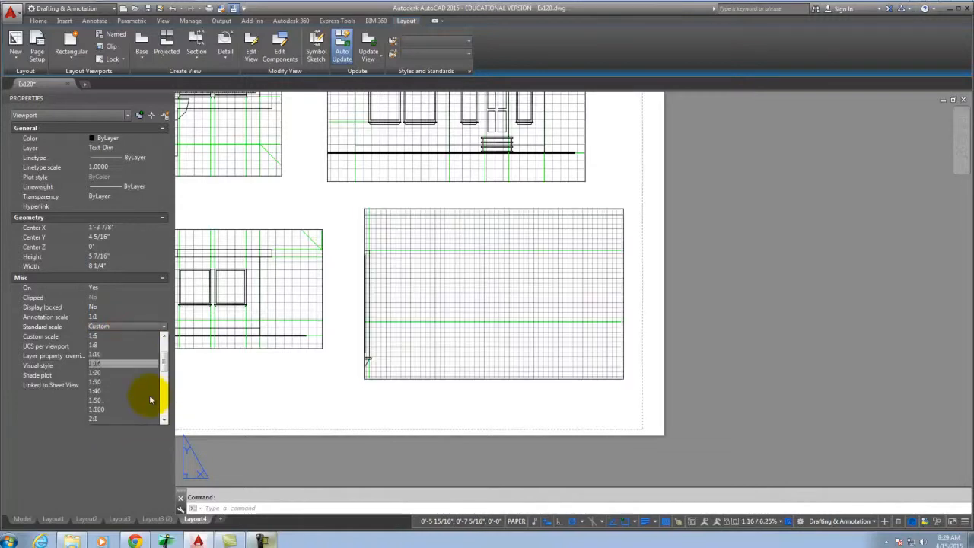
scroll(143, 403, "down", 3)
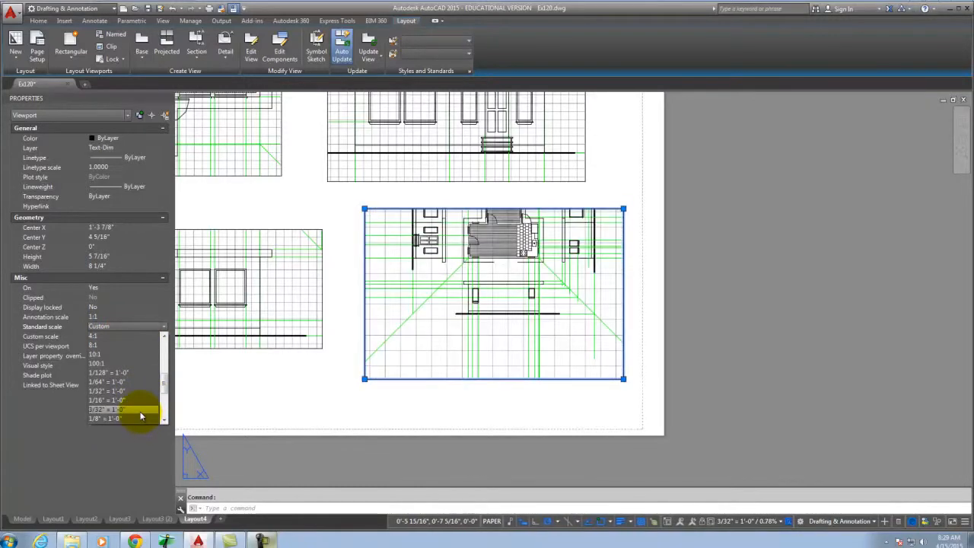
left_click(122, 409)
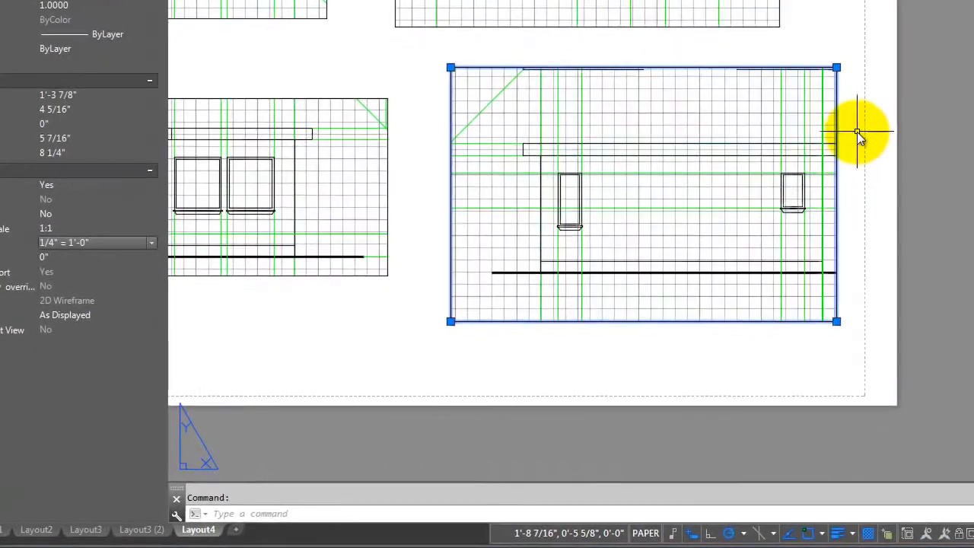
Stretch the viewport's corners to widen it and trim it around the side elevation.
left_click(774, 176)
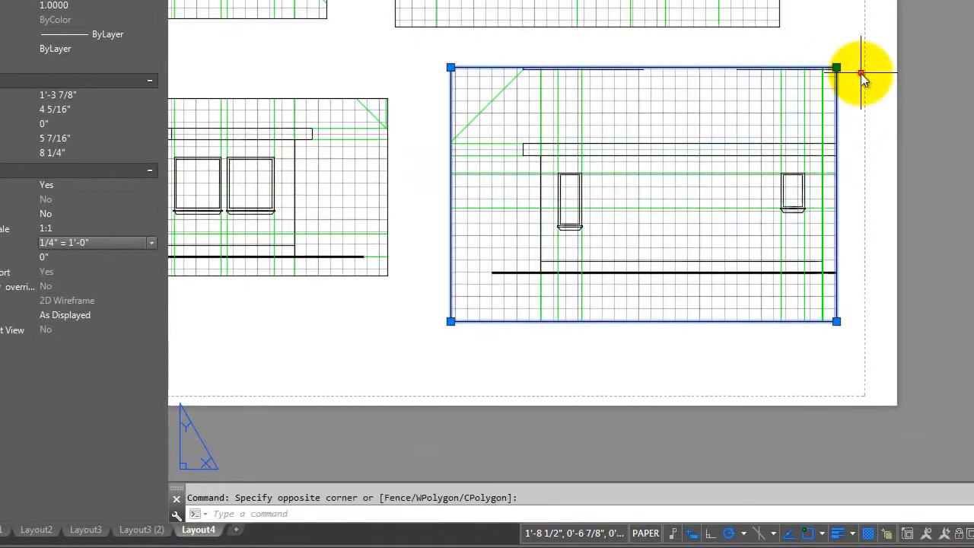
left_click(777, 126)
left_click(837, 68)
left_click(922, 114)
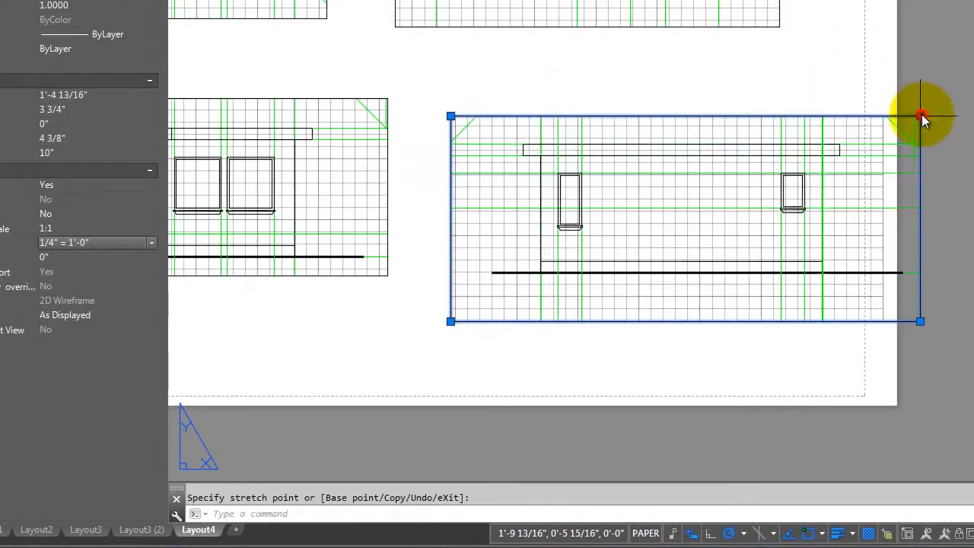
left_click(451, 321)
left_click(467, 292)
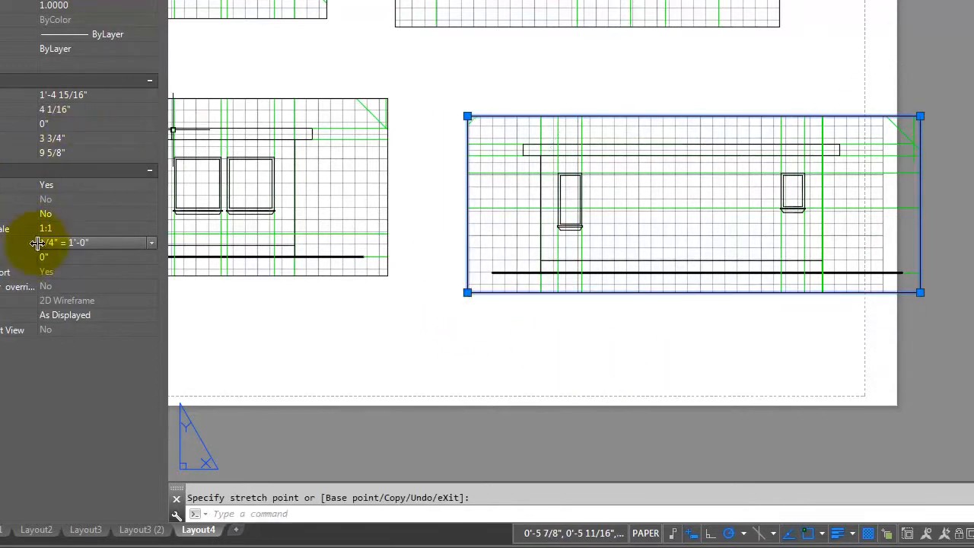
Set the viewport's Display locked to Yes and clear the selection.
left_click(63, 214)
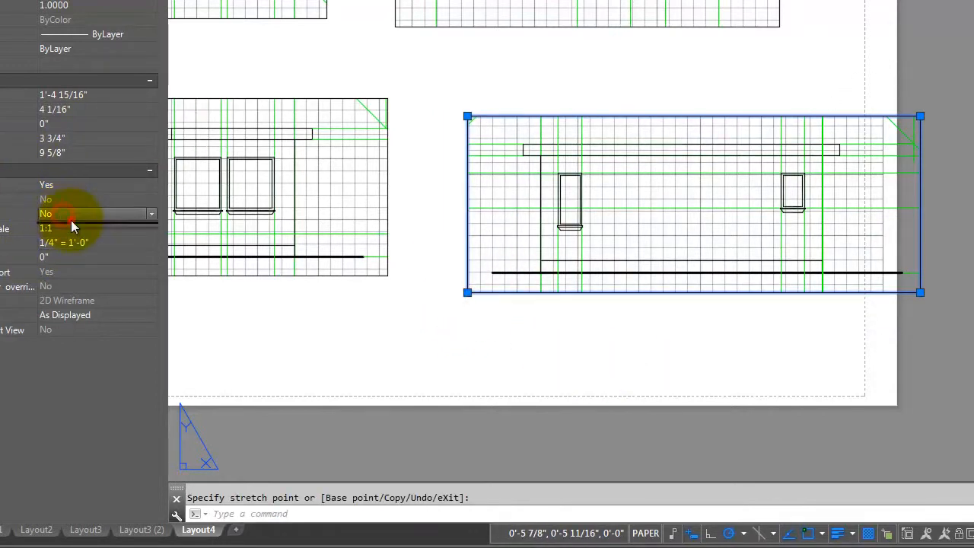
left_click(70, 218)
left_click(75, 228)
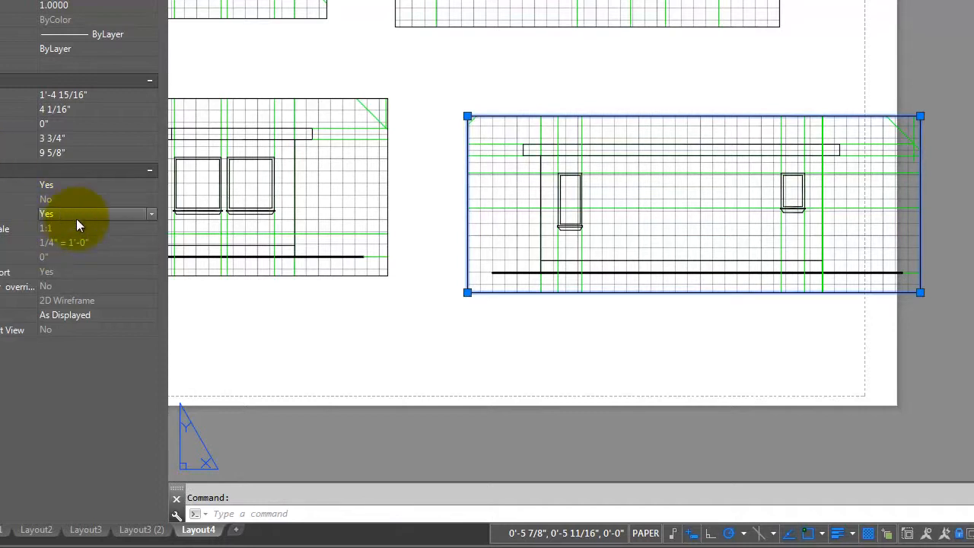
left_click(527, 363)
key("Escape")
Zoom around Layout4 to check the plan and four elevation viewports, then show the Home ribbon.
double_click(699, 211)
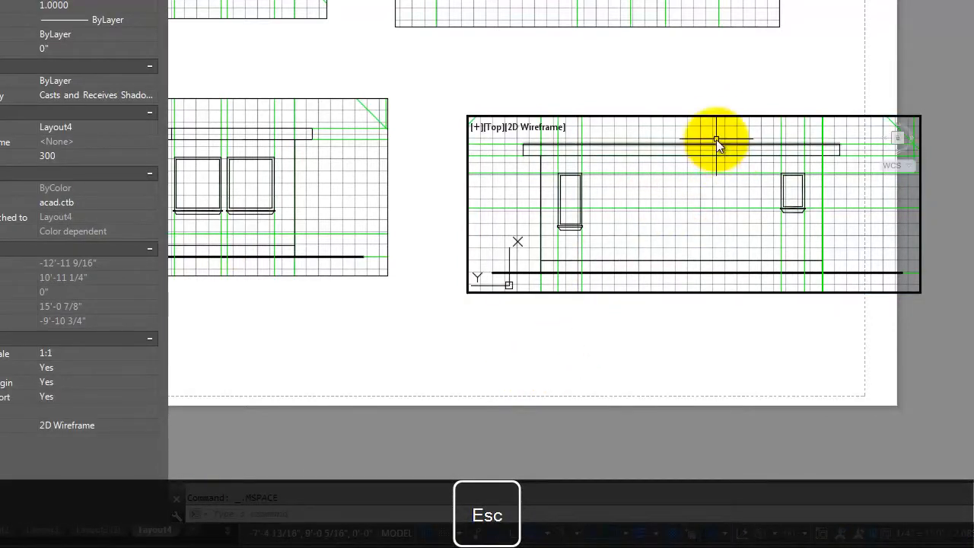
scroll(725, 143, "up", 2)
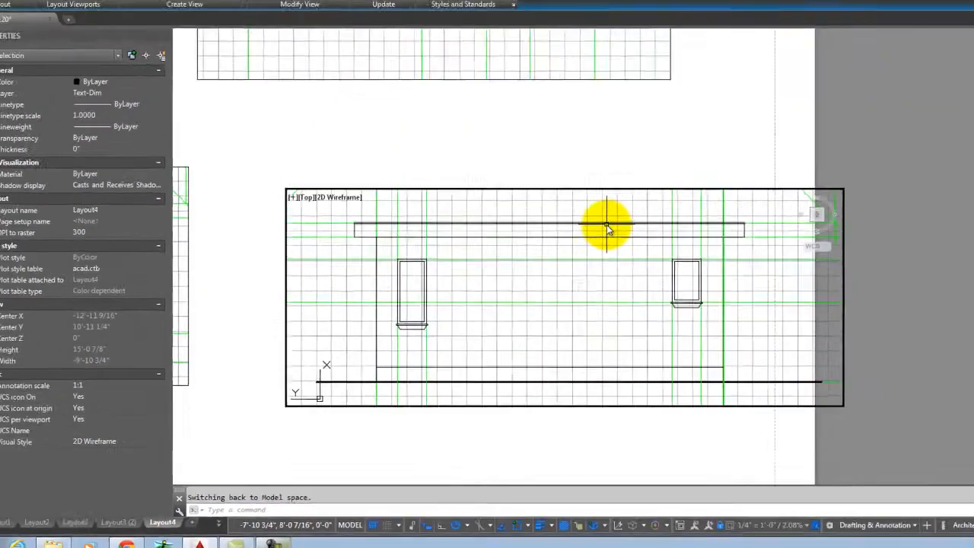
scroll(723, 147, "up", 2)
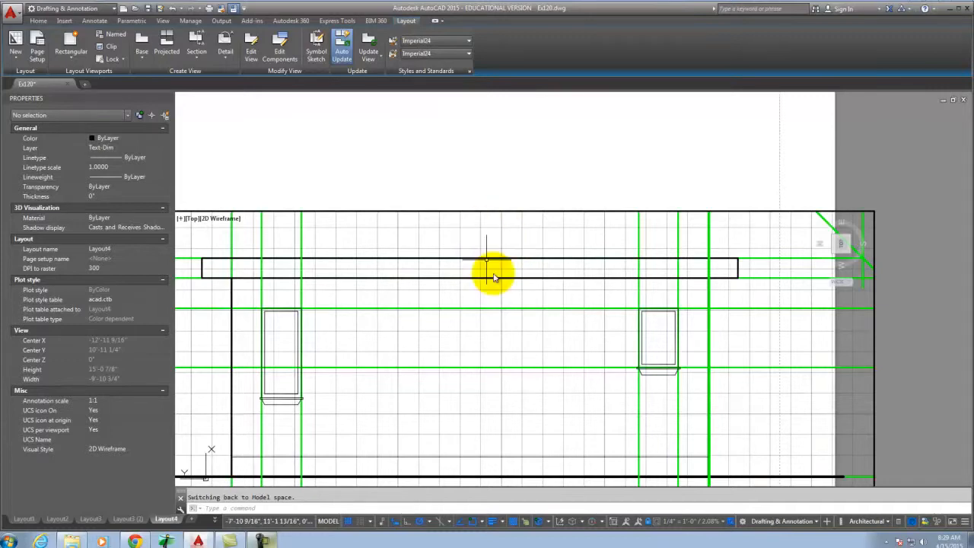
scroll(495, 275, "down", 4)
scroll(487, 287, "down", 1)
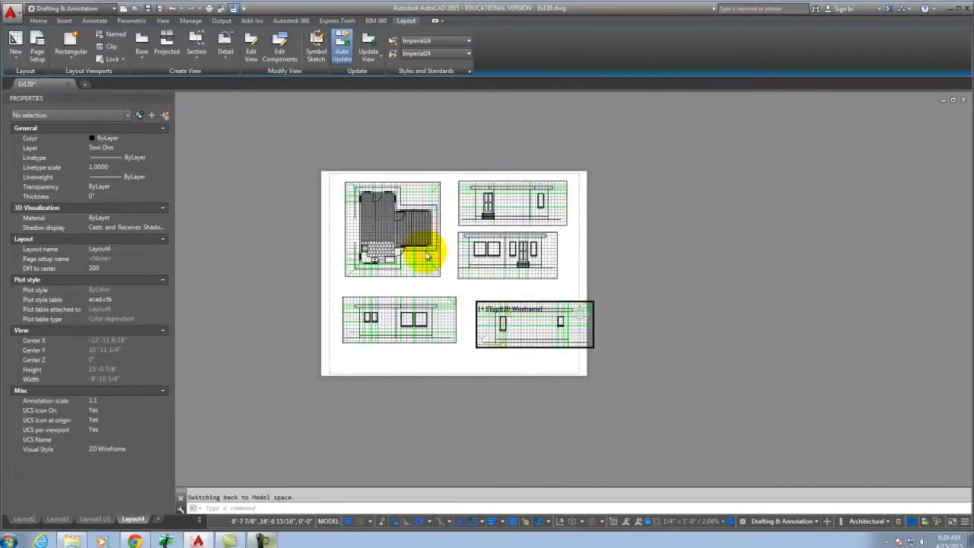
scroll(419, 250, "up", 3)
scroll(618, 312, "down", 2)
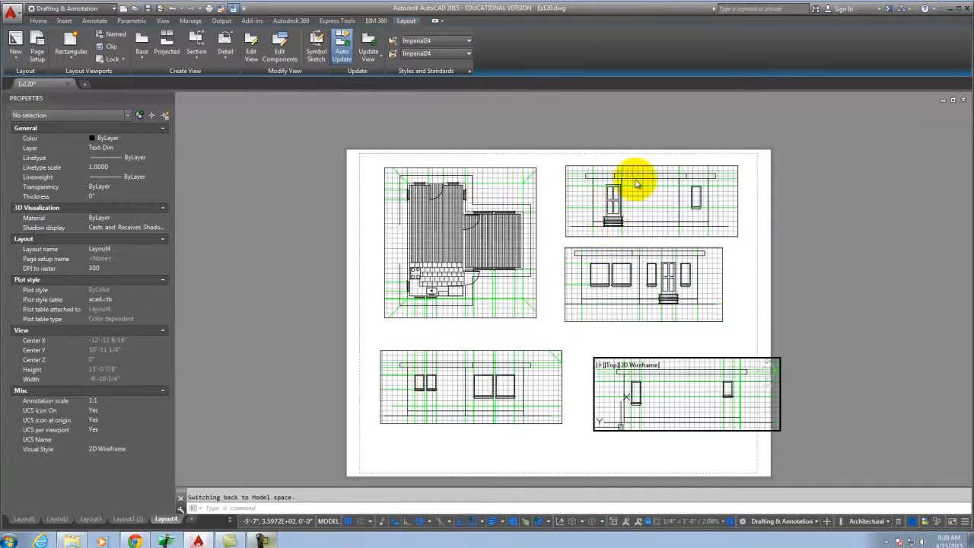
scroll(632, 181, "up", 4)
scroll(653, 226, "down", 2)
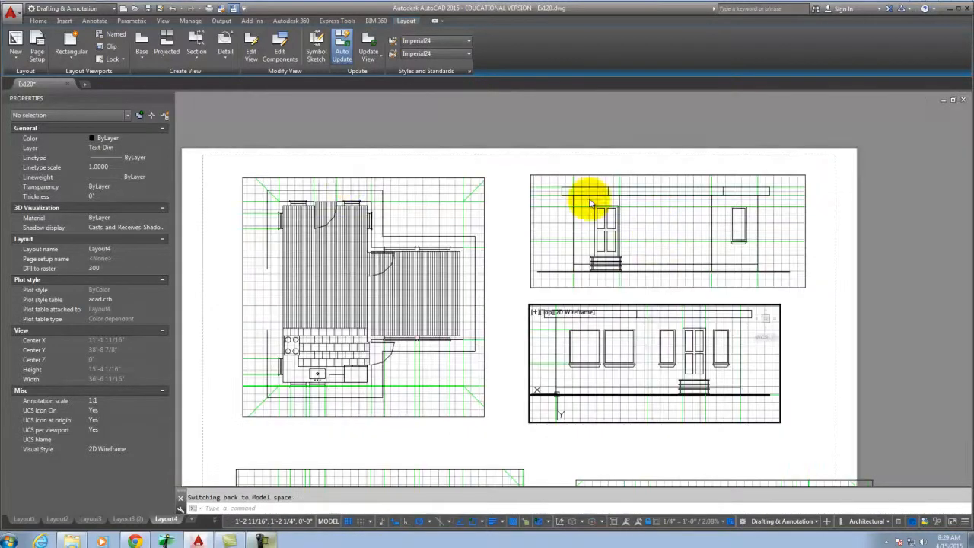
left_click(38, 21)
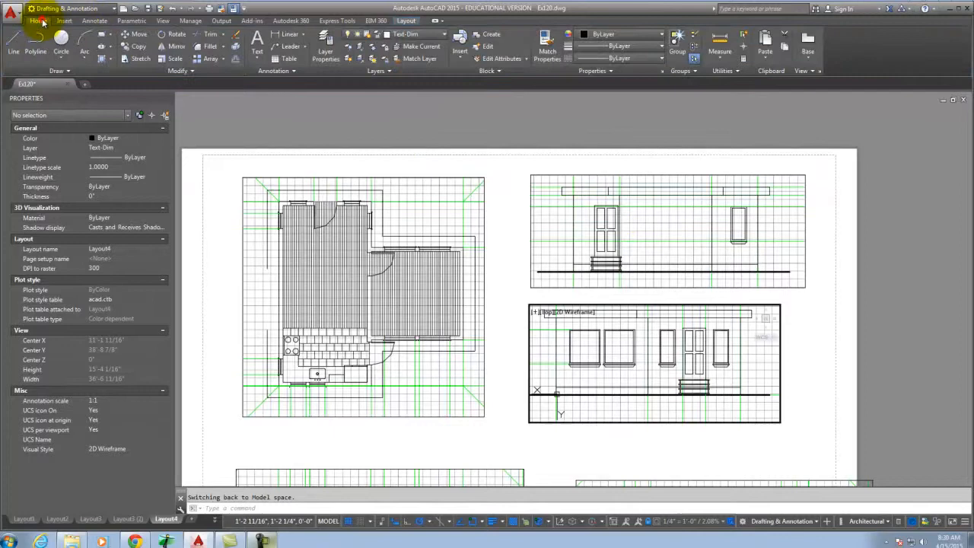
Make Guides the current layer so the new guide lines are drawn on it.
key("Escape")
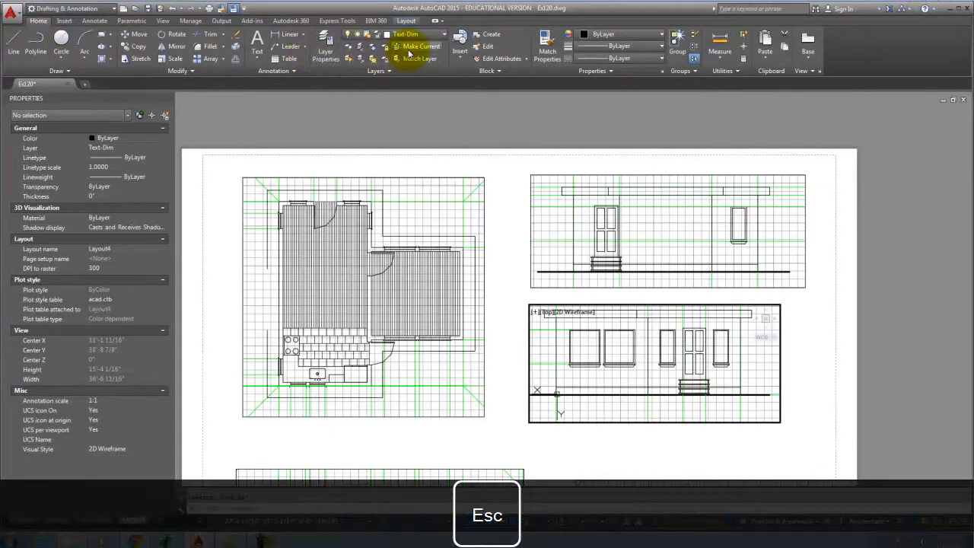
left_click(411, 36)
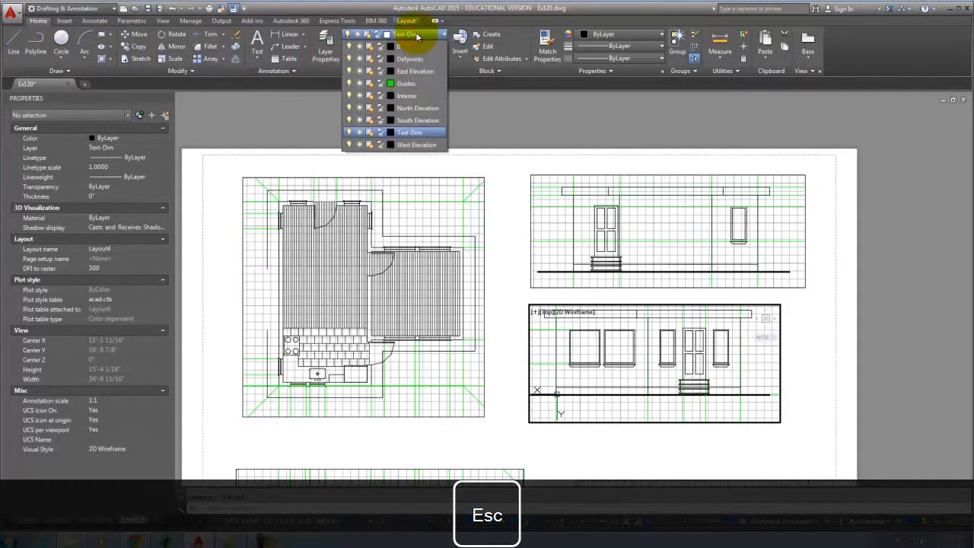
left_click(407, 83)
left_click(13, 40)
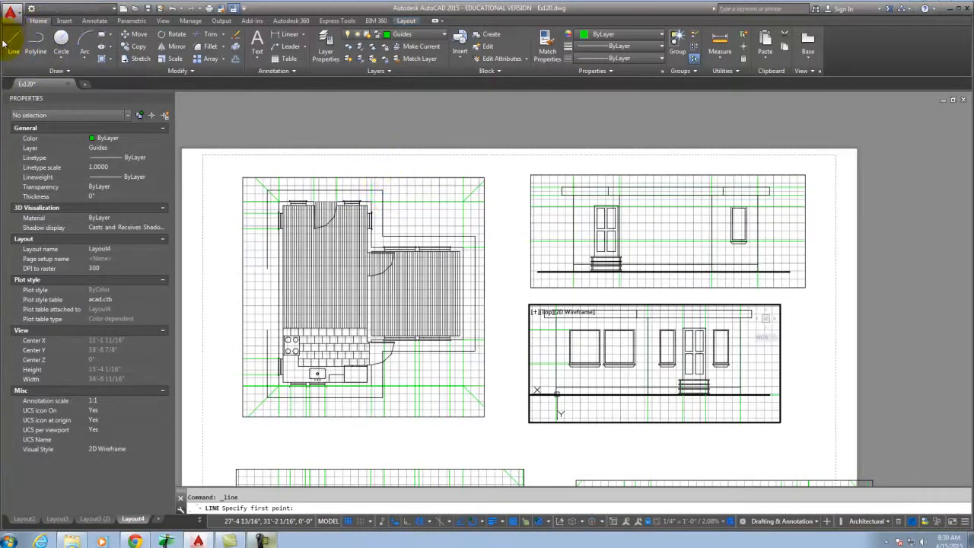
left_click(385, 191)
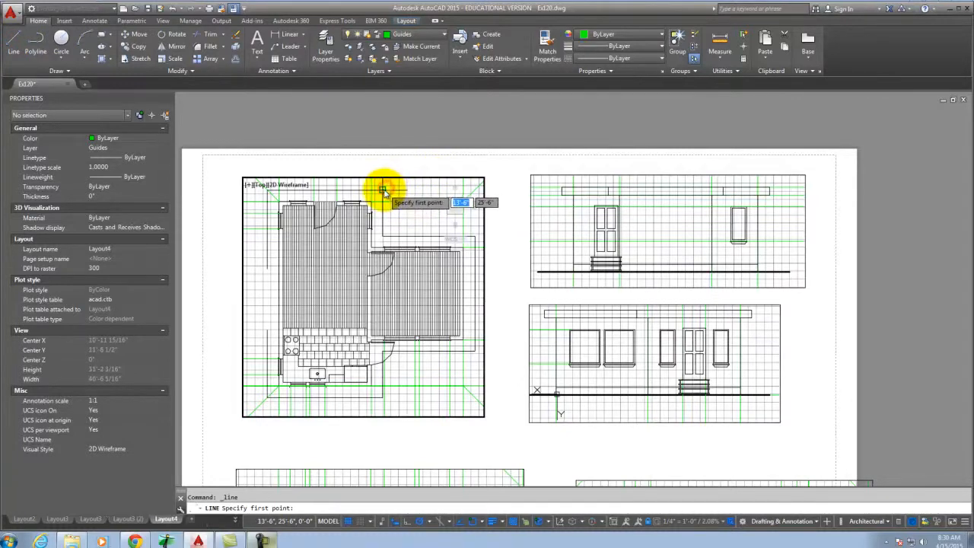
key("Escape")
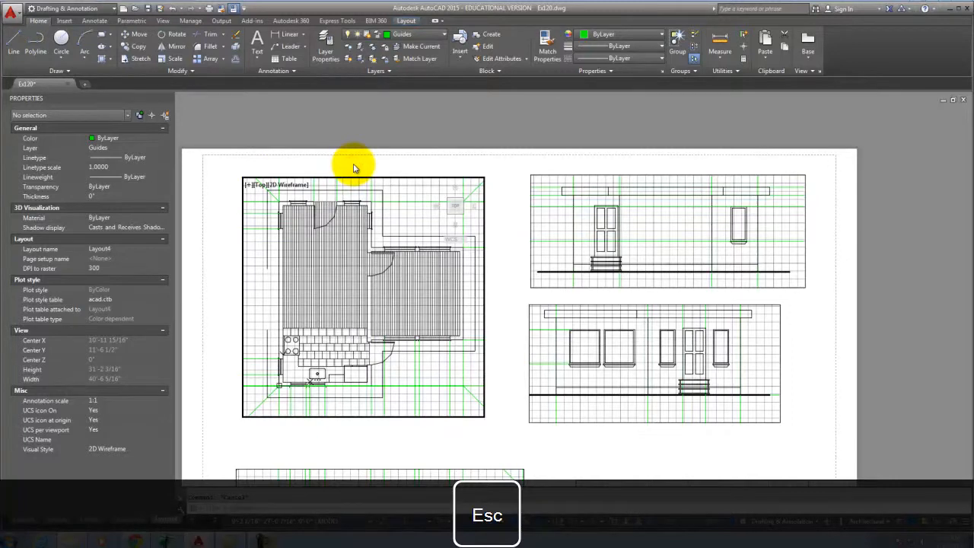
Return to paper space and draw a horizontal guide line starting at the floor plan.
left_click(235, 168)
double_click(231, 169)
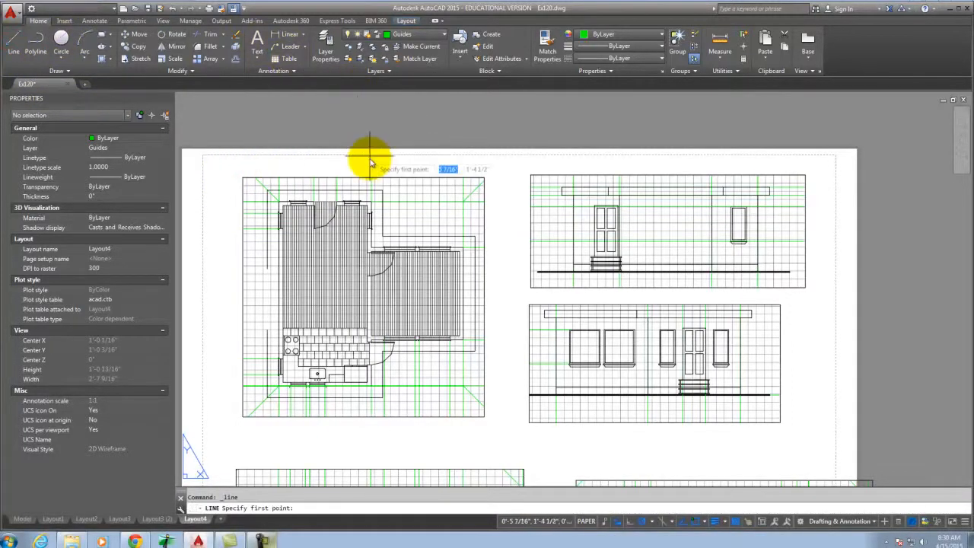
left_click(383, 190)
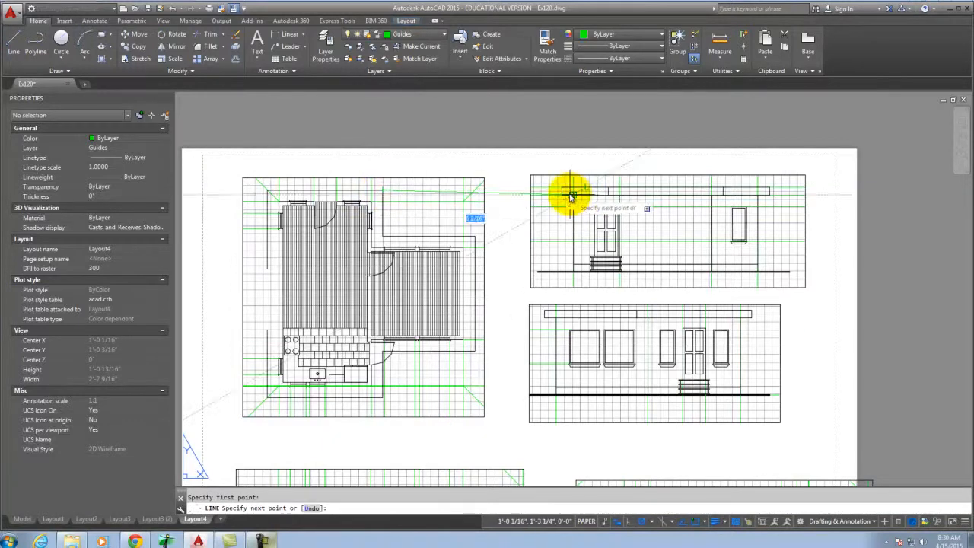
scroll(569, 191, "up", 5)
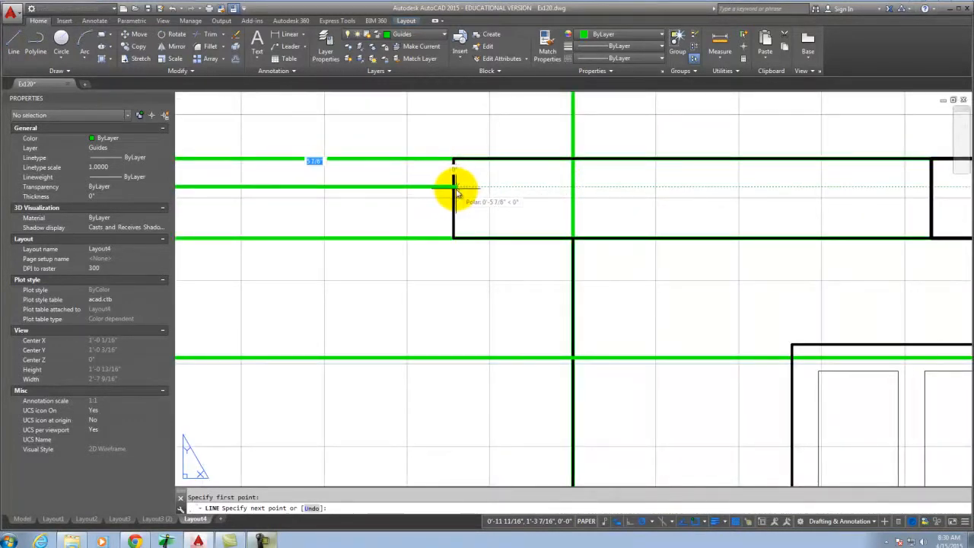
key("Return")
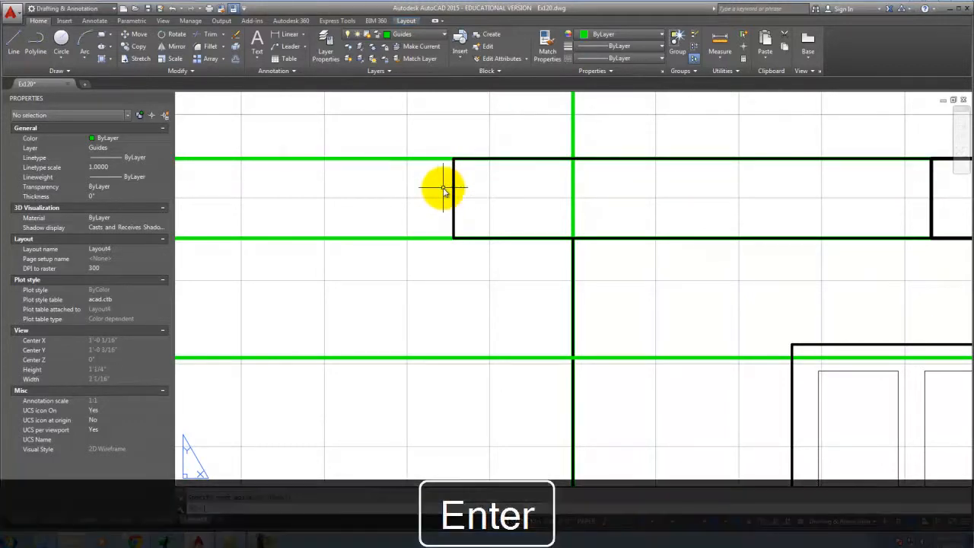
scroll(603, 223, "down", 5)
scroll(413, 195, "down", 5)
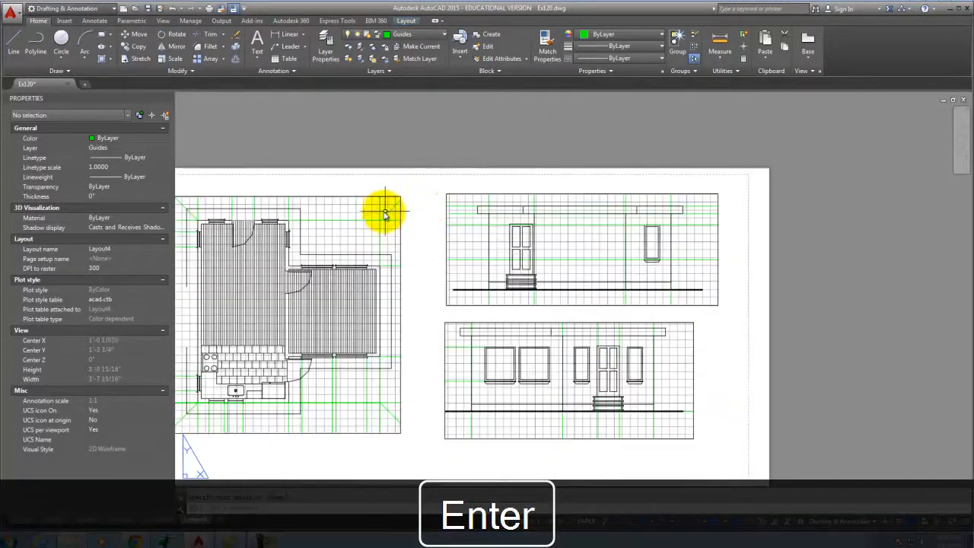
scroll(282, 210, "up", 5)
Repeat LINE to draw a second guide line from the plan across to the upper-right elevation.
right_click(268, 210)
left_click(301, 216)
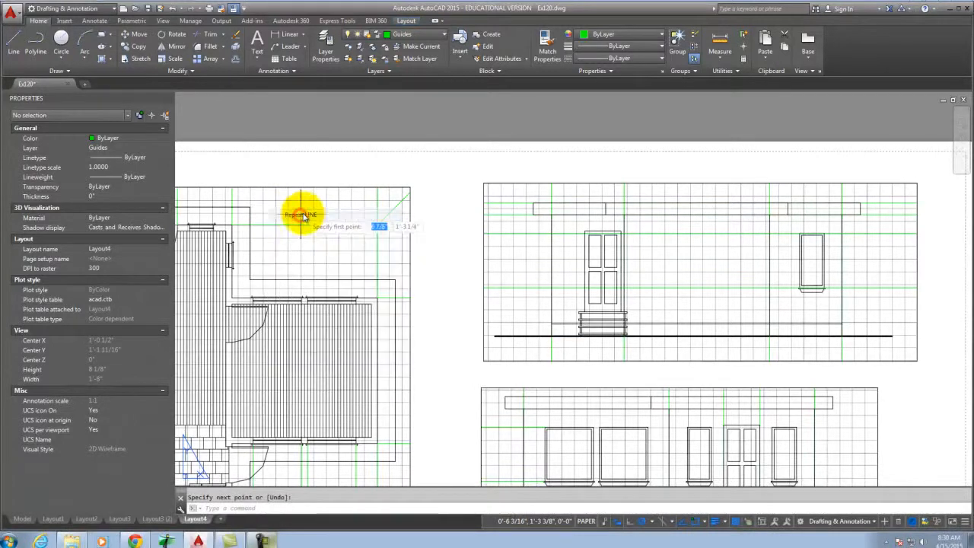
left_click(234, 220)
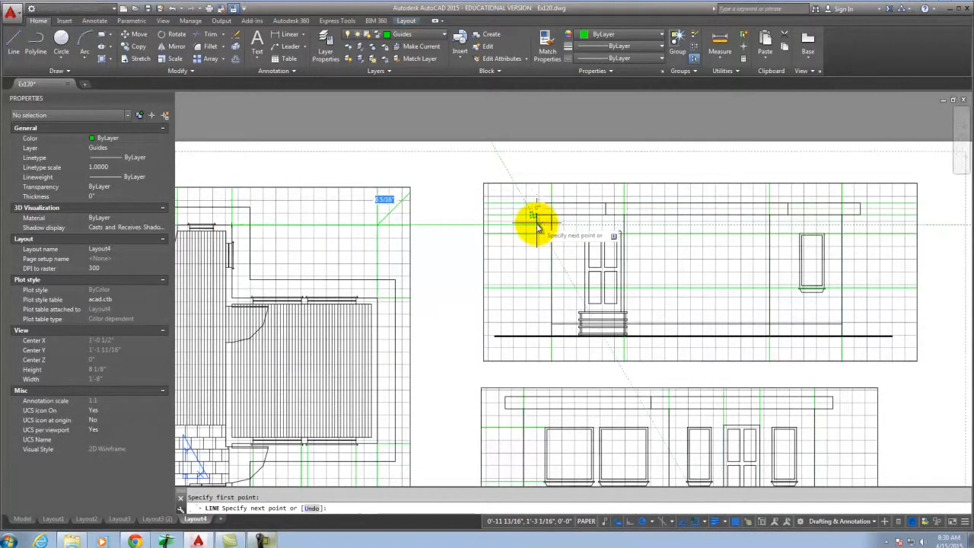
key("Return")
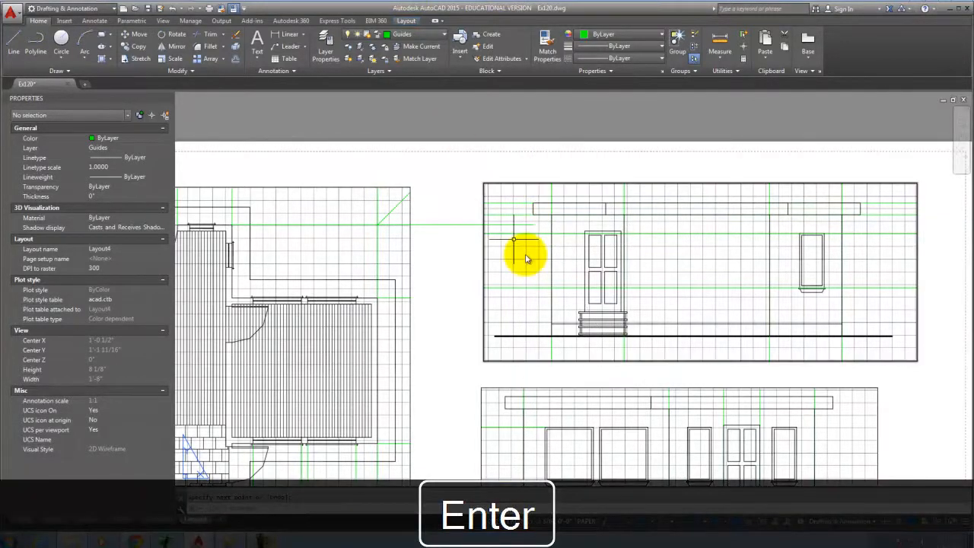
left_click(545, 184)
Move the upper-right elevation viewport slightly lower.
type("m")
key("Return")
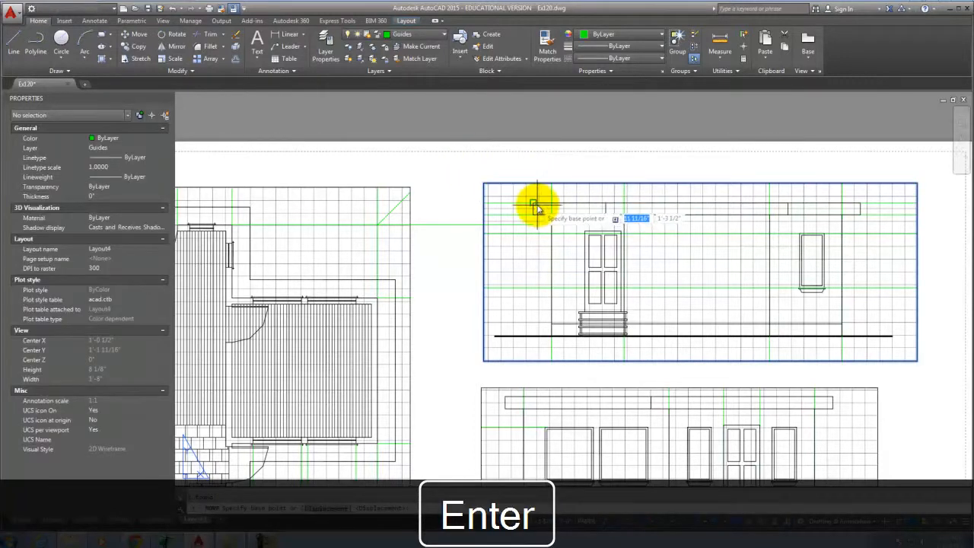
left_click(533, 201)
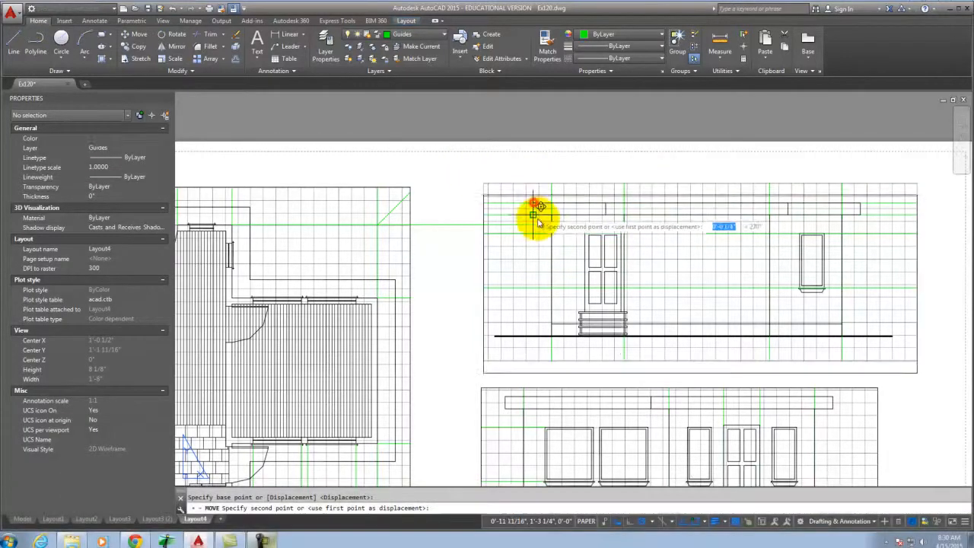
left_click(534, 221)
key("Escape")
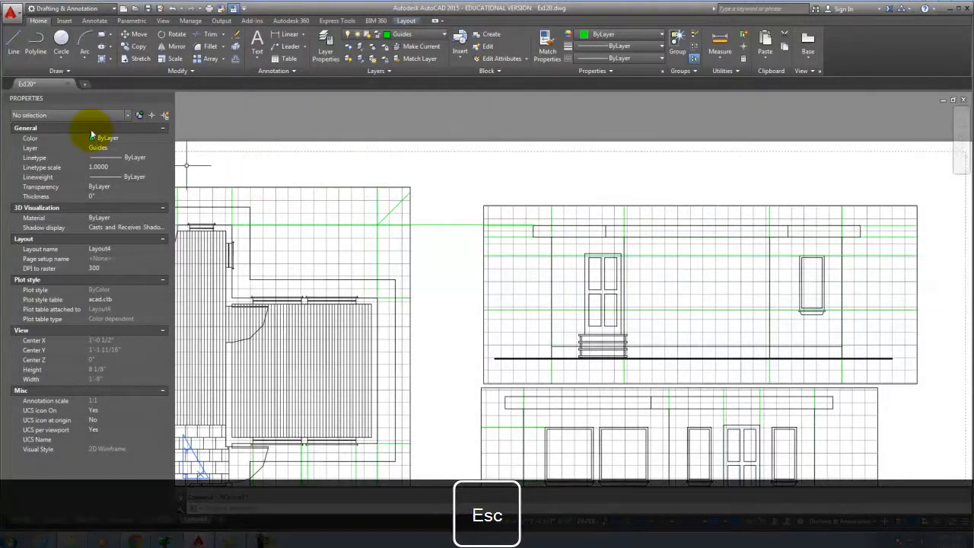
Draw a vertical guide line on the sheet.
left_click(15, 46)
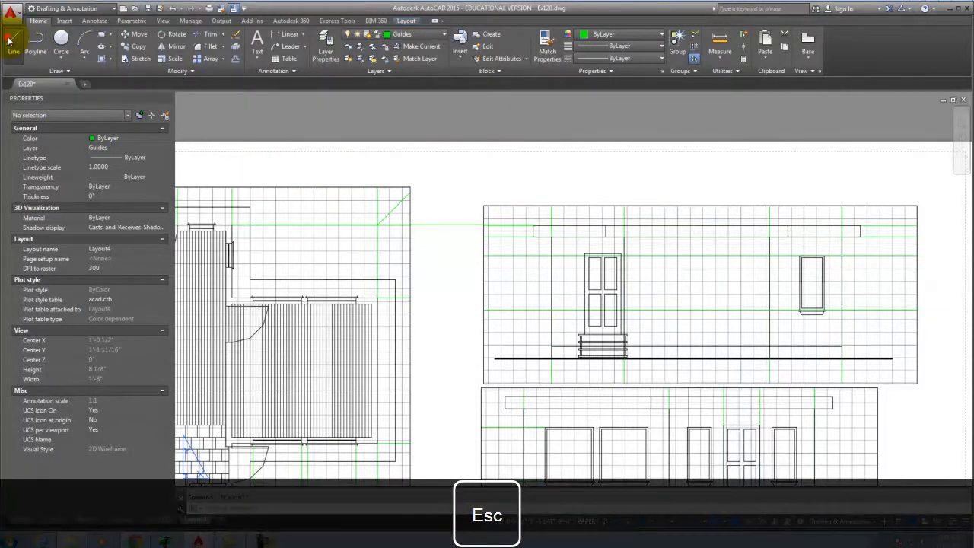
scroll(533, 226, "down", 5)
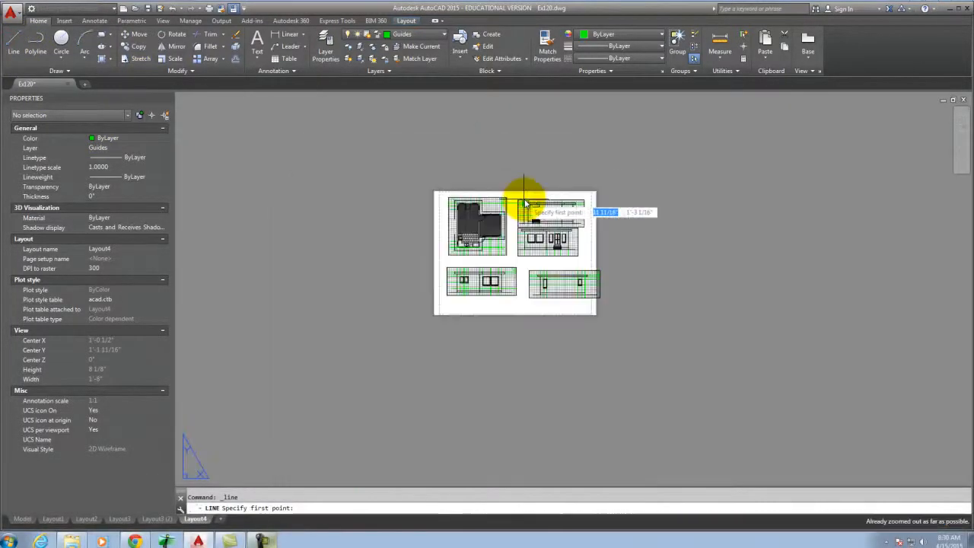
scroll(513, 337, "up", 5)
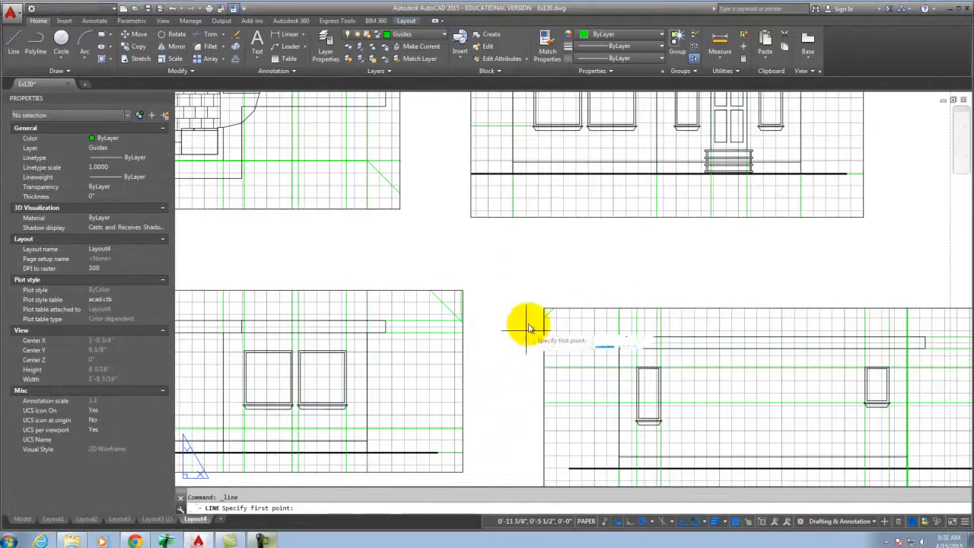
scroll(499, 446, "down", 5)
scroll(505, 428, "up", 3)
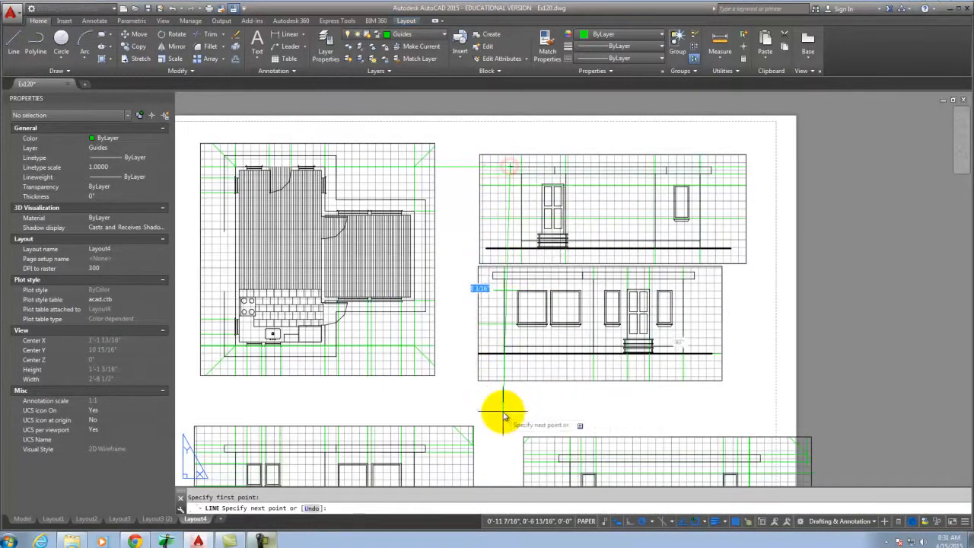
key("Return")
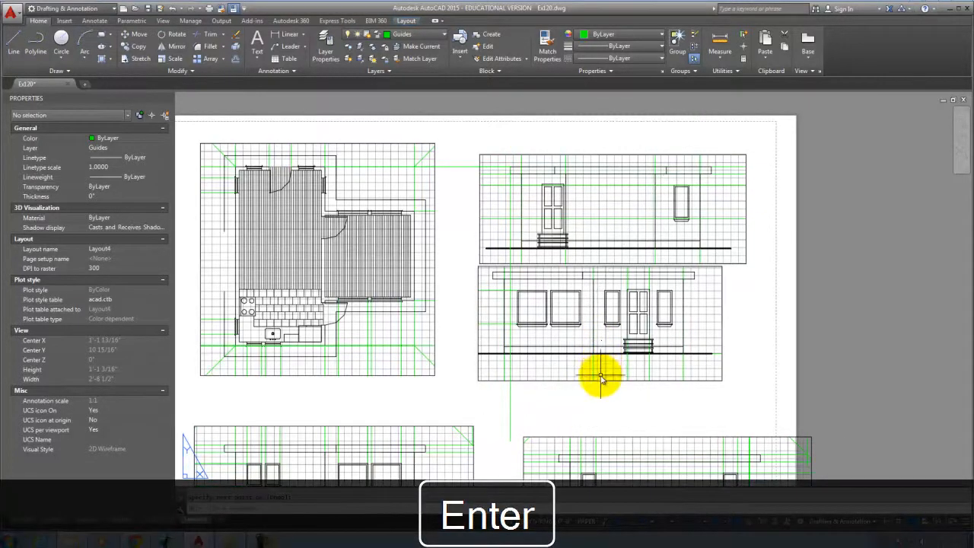
left_click(598, 385)
key("Escape")
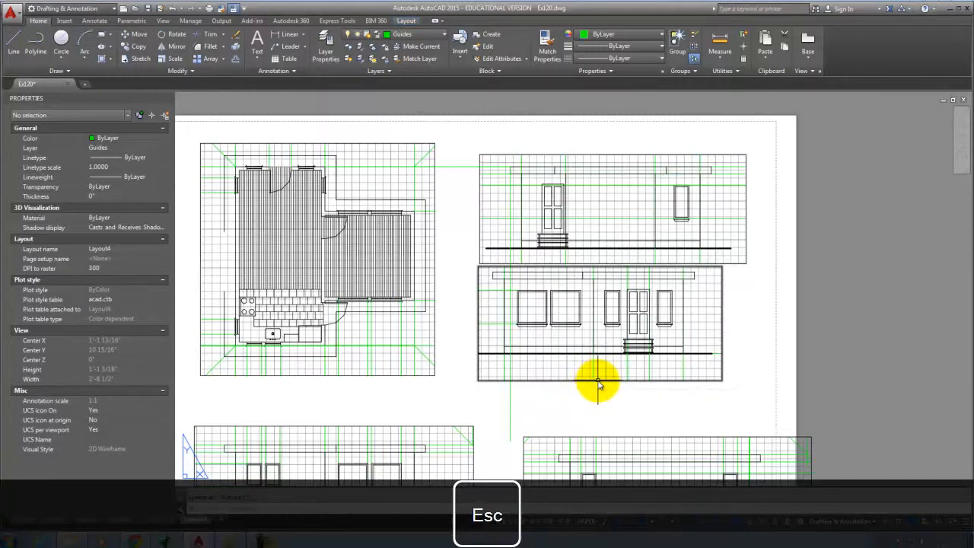
Move the lower-middle elevation viewport to the right, then slightly lower into alignment.
left_click(598, 380)
type("m")
key("Return")
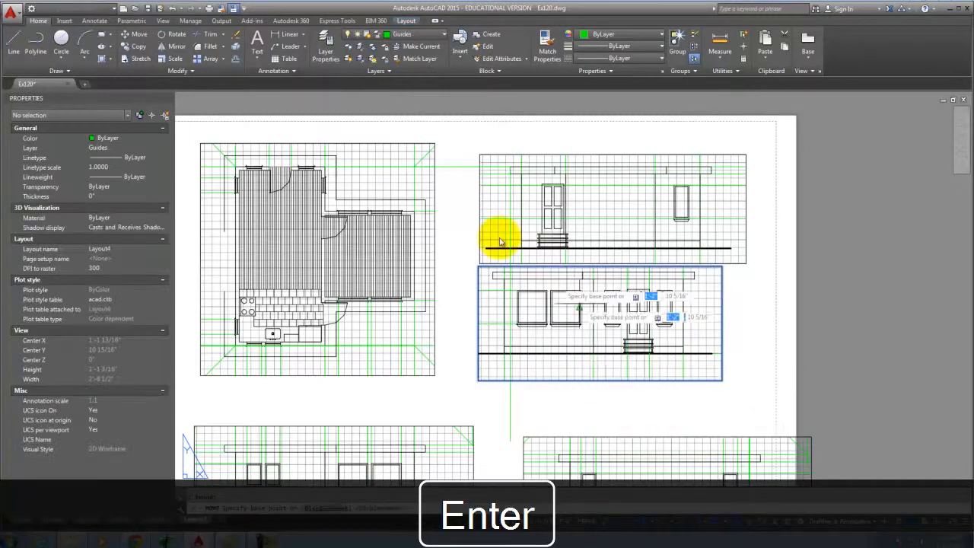
scroll(491, 249, "up", 2)
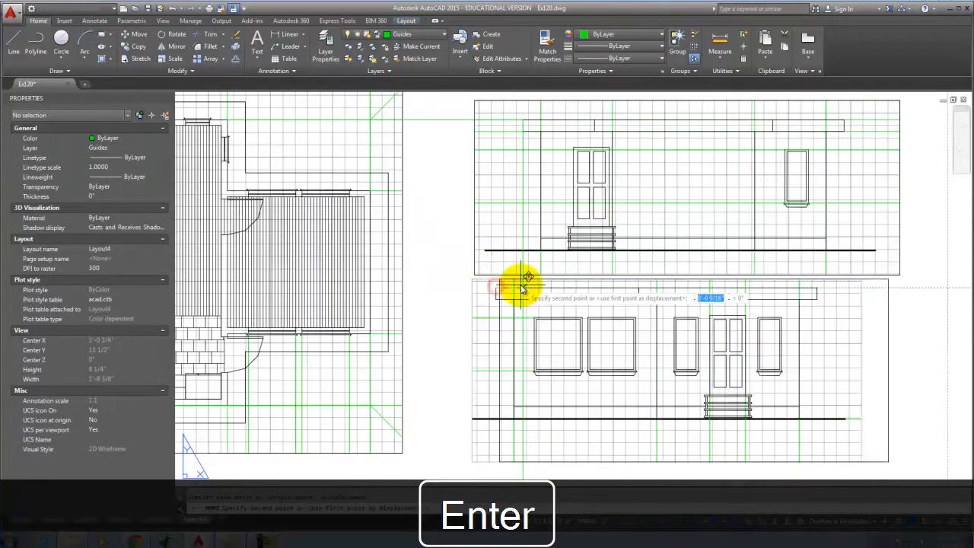
left_click(496, 282)
left_click(502, 294)
type("m")
key("Return")
left_click(454, 310)
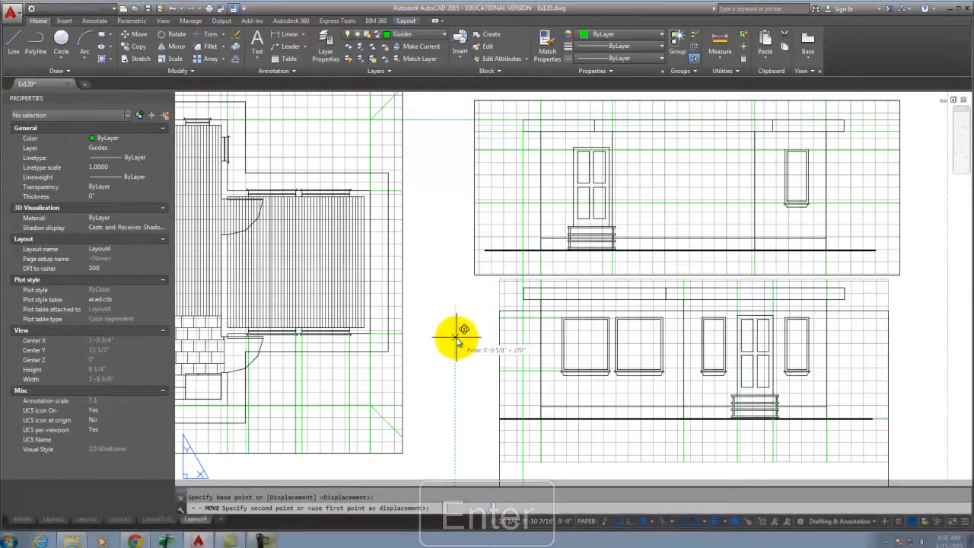
left_click(456, 342)
scroll(431, 252, "down", 5)
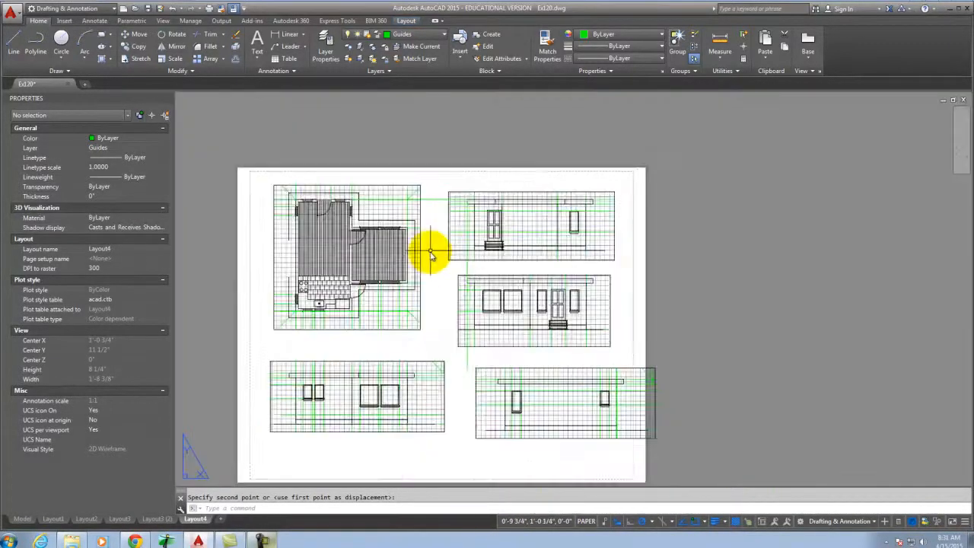
Move the lower-right elevation viewport up and left so it sits on the guide line.
left_click(475, 318)
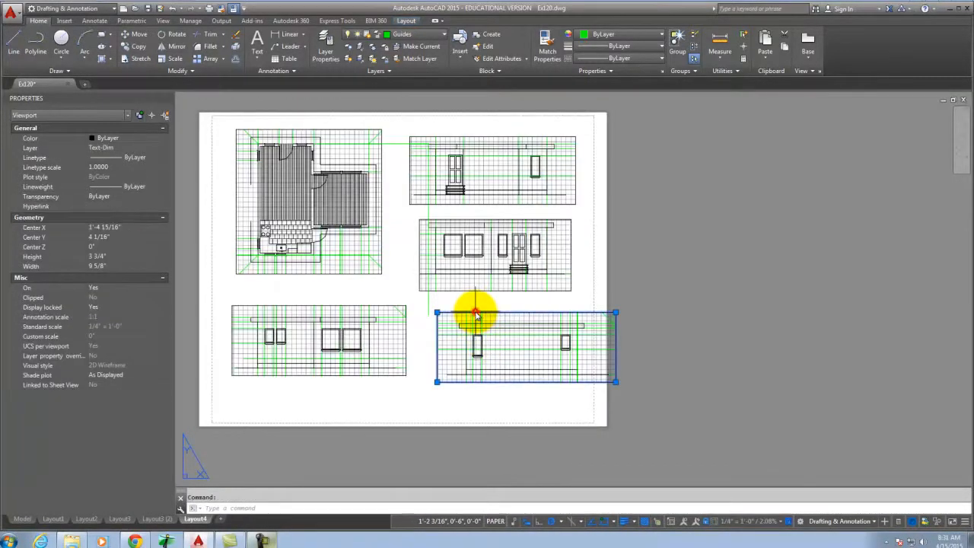
type("m")
key("Return")
scroll(446, 306, "up", 5)
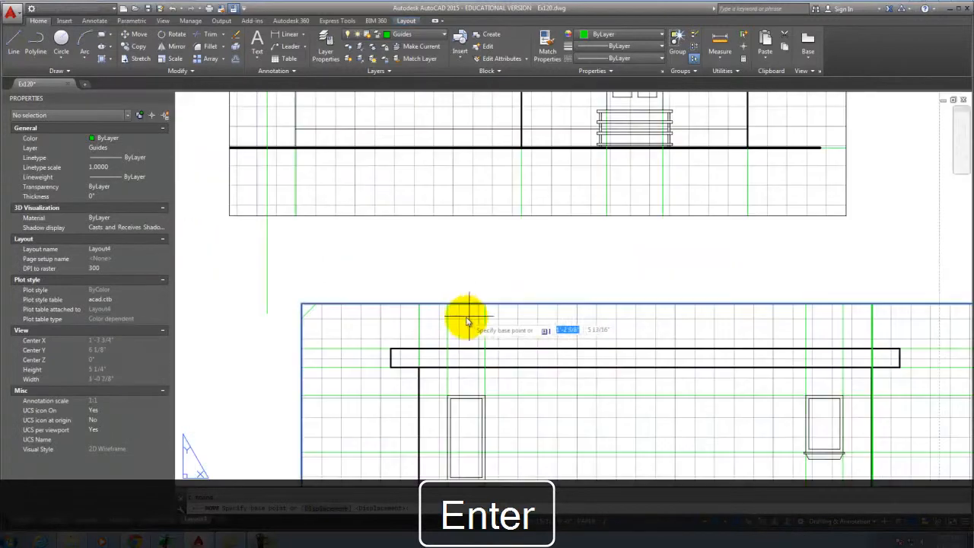
left_click(265, 304)
key("Escape")
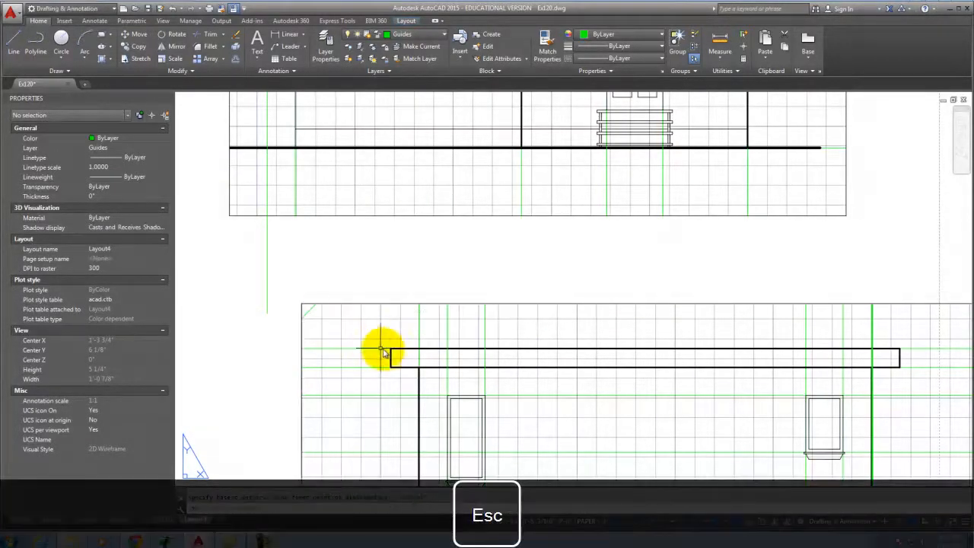
left_click(397, 305)
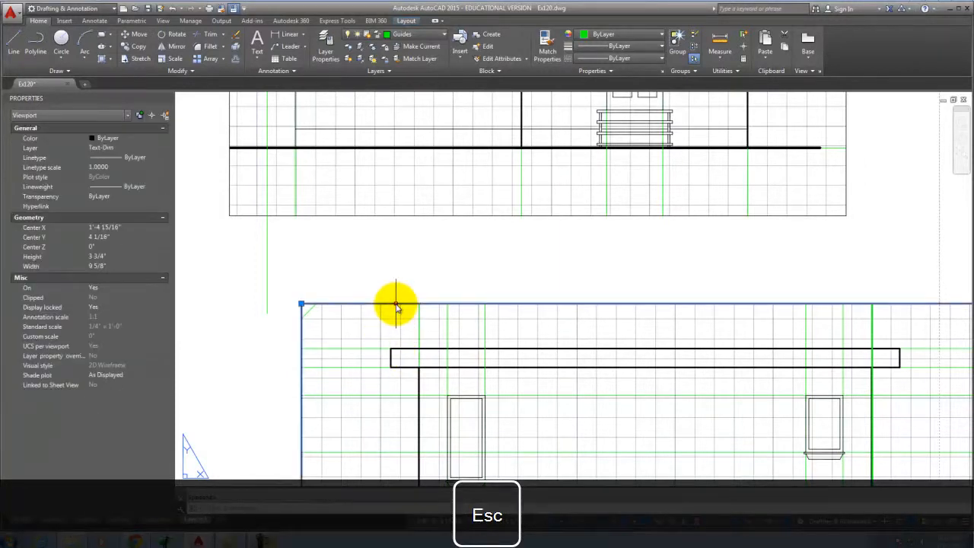
key("Return")
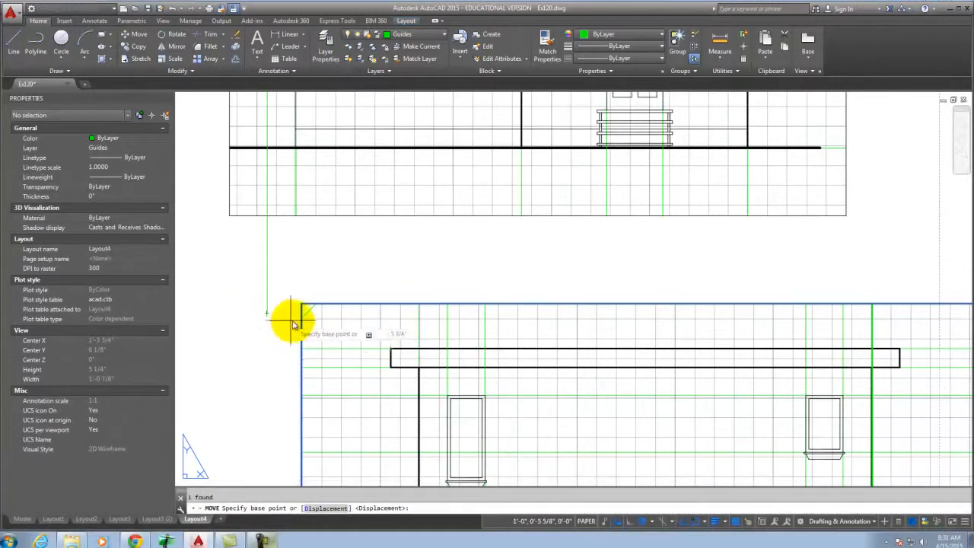
left_click(390, 352)
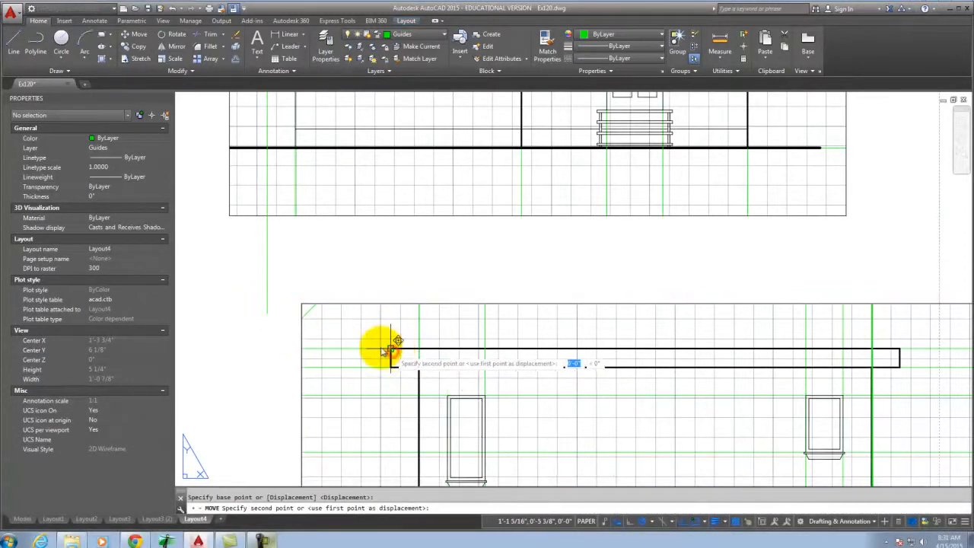
left_click(267, 313)
scroll(384, 235, "down", 8)
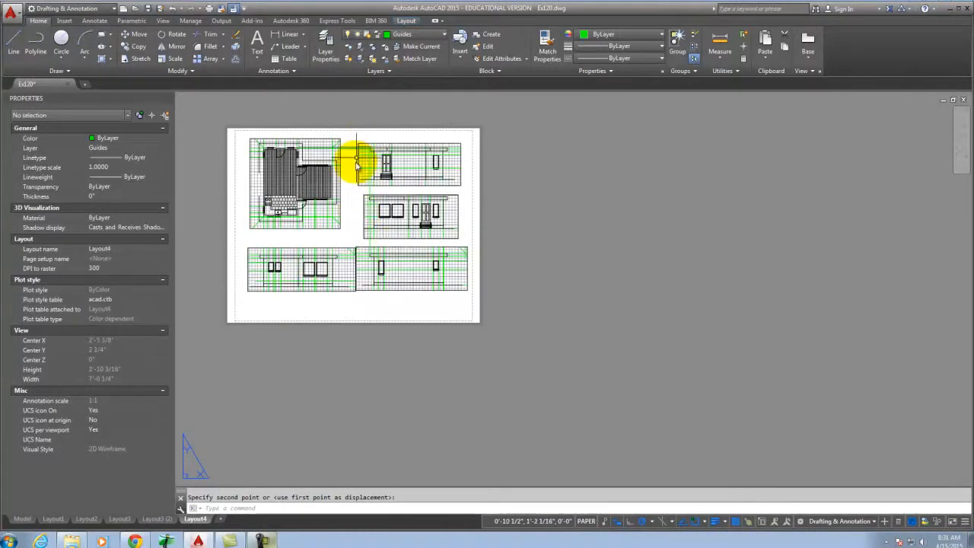
scroll(369, 308, "up", 6)
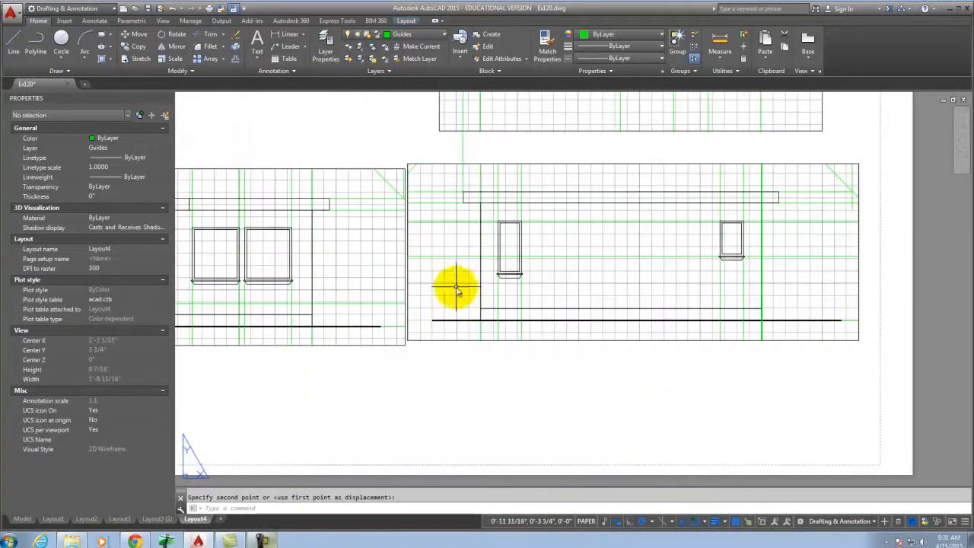
scroll(459, 311, "down", 4)
Move the lower-left elevation viewport so its roofline is level with its neighbour's.
left_click(404, 332)
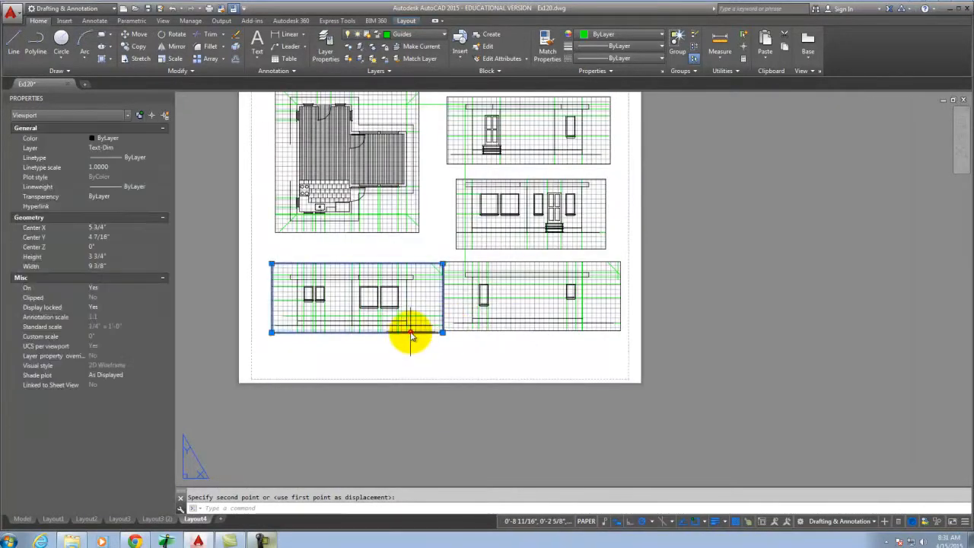
type("m")
key("Return")
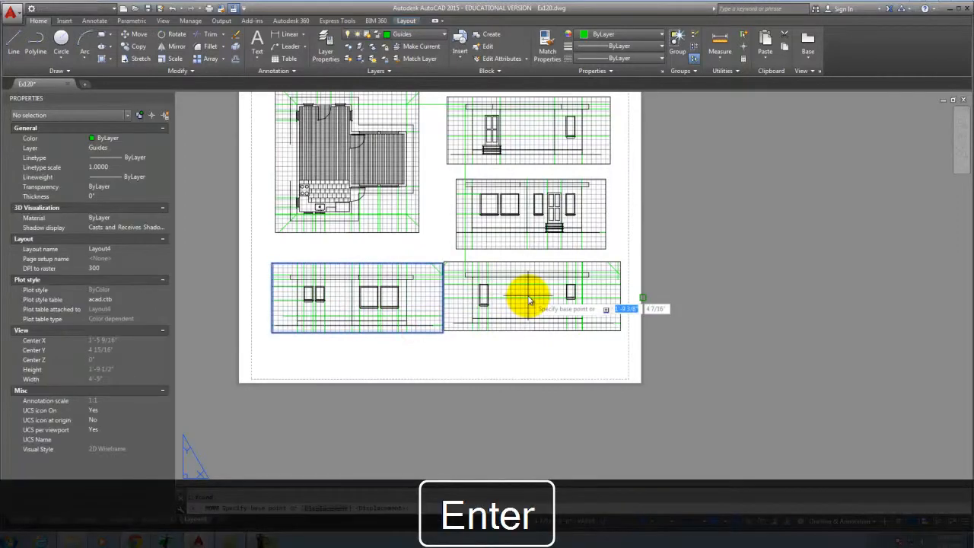
scroll(447, 295, "up", 5)
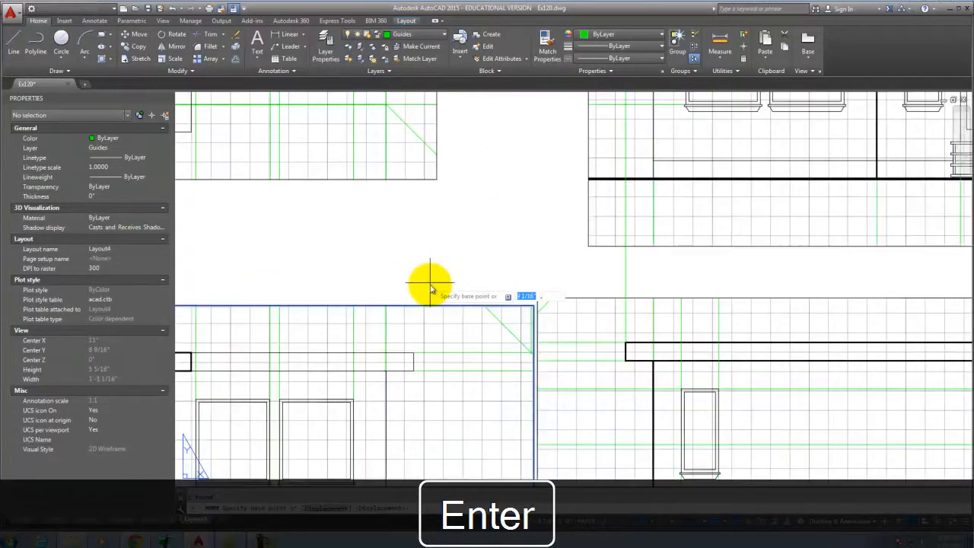
left_click(413, 353)
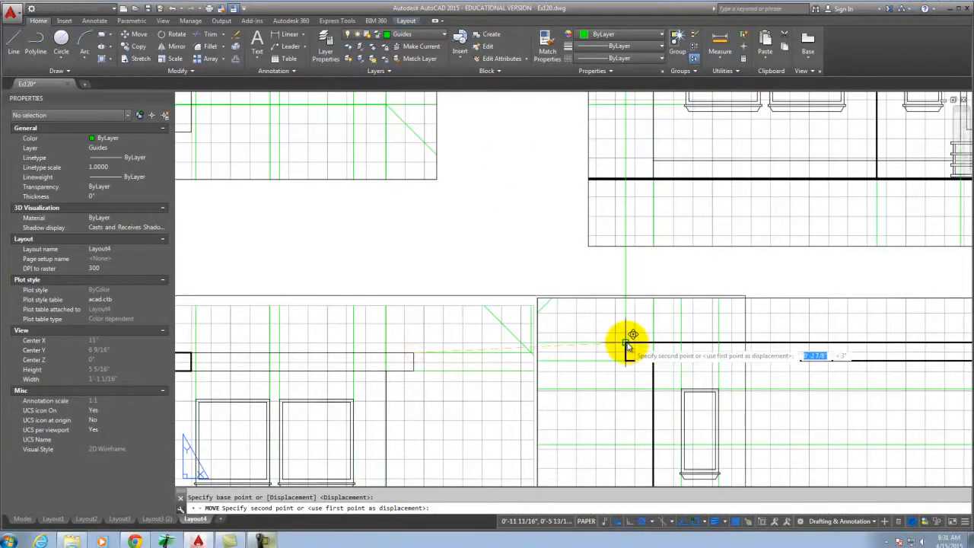
left_click(414, 344)
key("Escape")
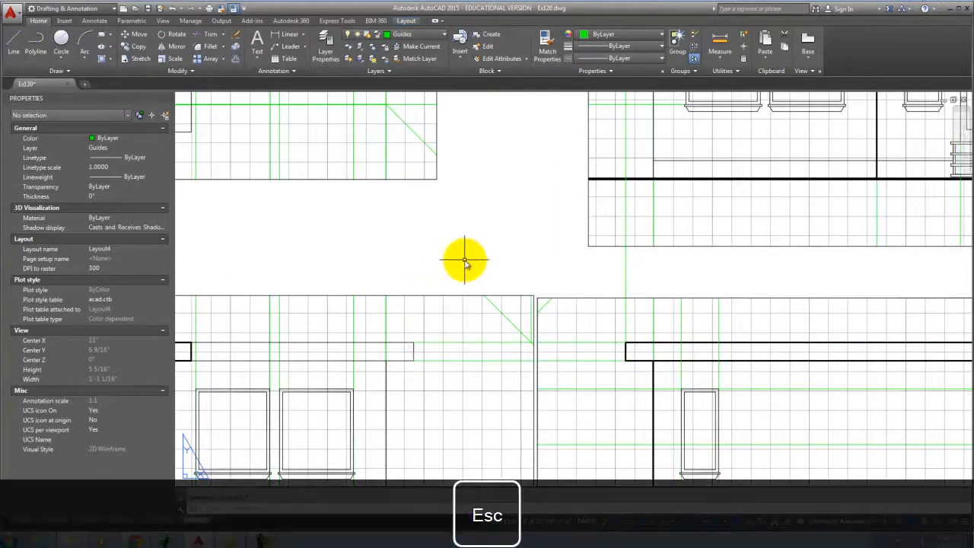
scroll(457, 289, "down", 2)
scroll(457, 289, "down", 5)
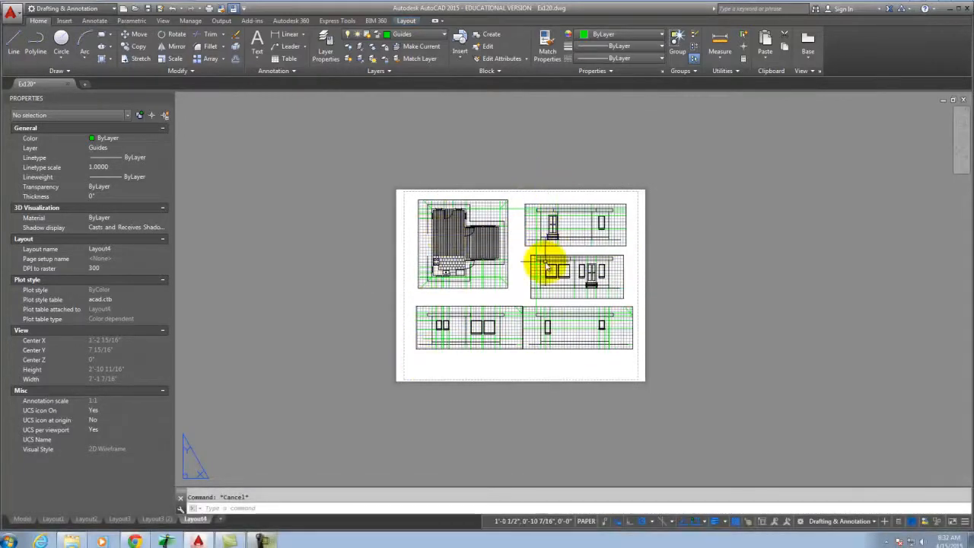
Plot Layout4 with DWG To PDF on ANSI C, saving Ex120-Layout4.pdf to the Desktop.
scroll(532, 266, "up", 4)
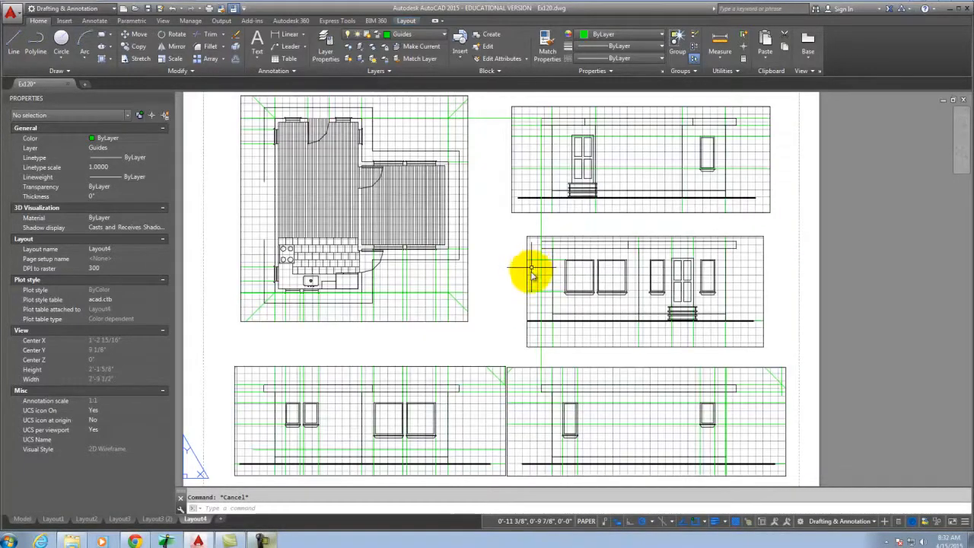
left_click(208, 10)
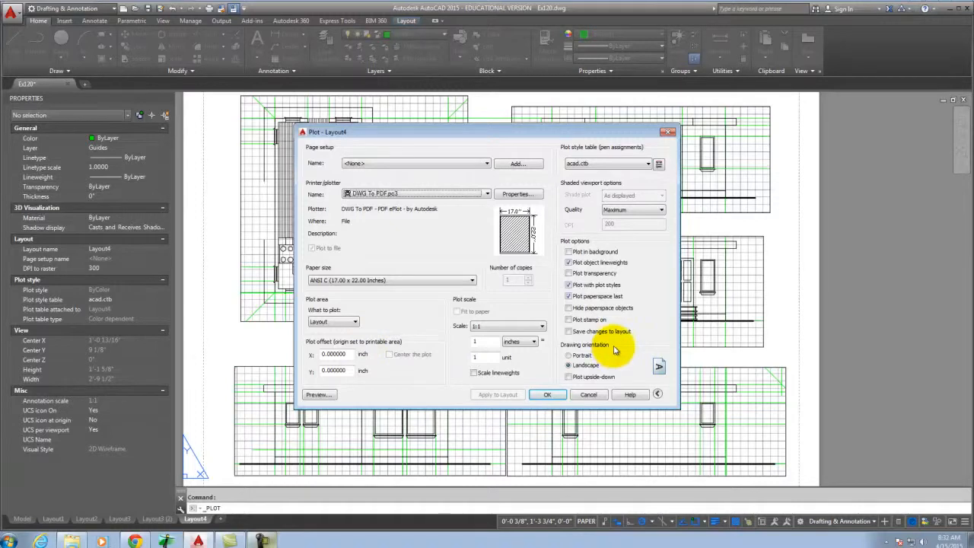
left_click(554, 397)
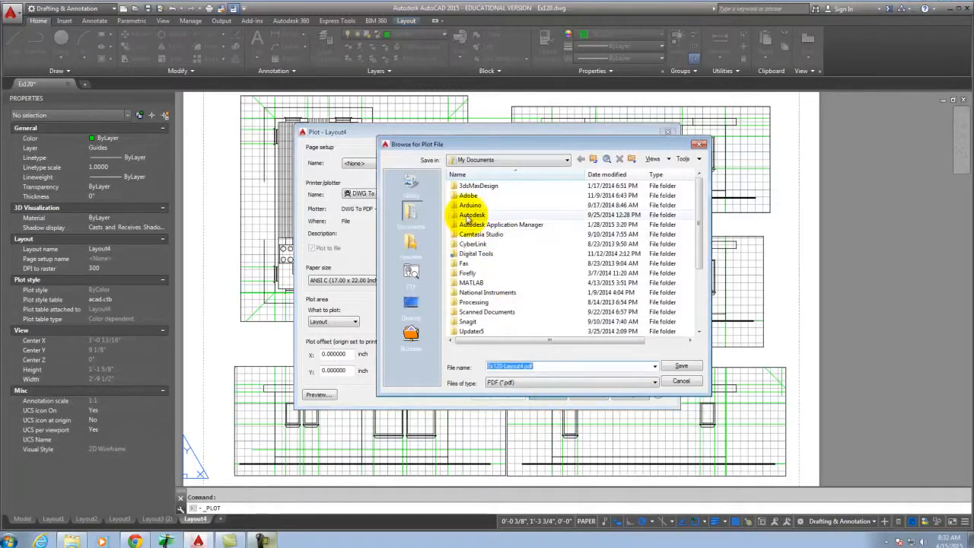
left_click(409, 309)
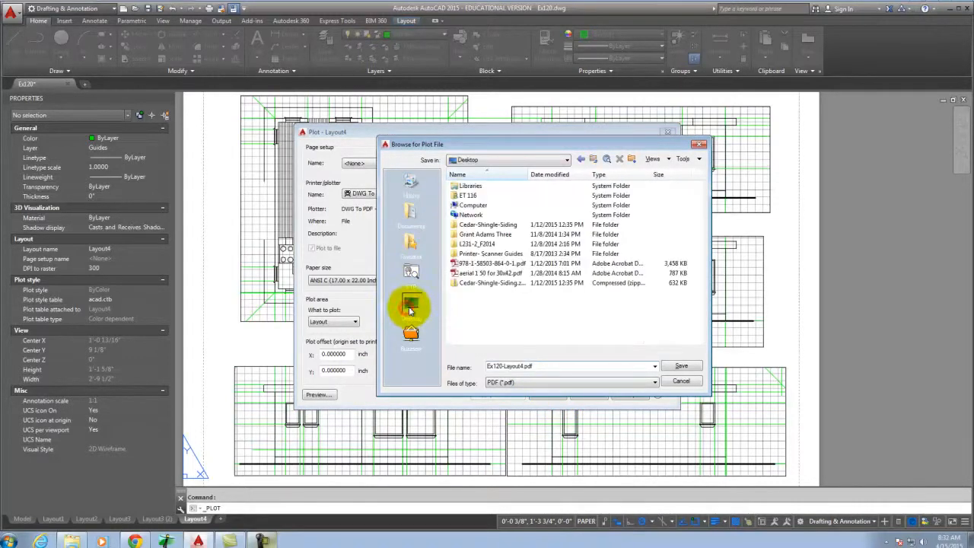
left_click(680, 365)
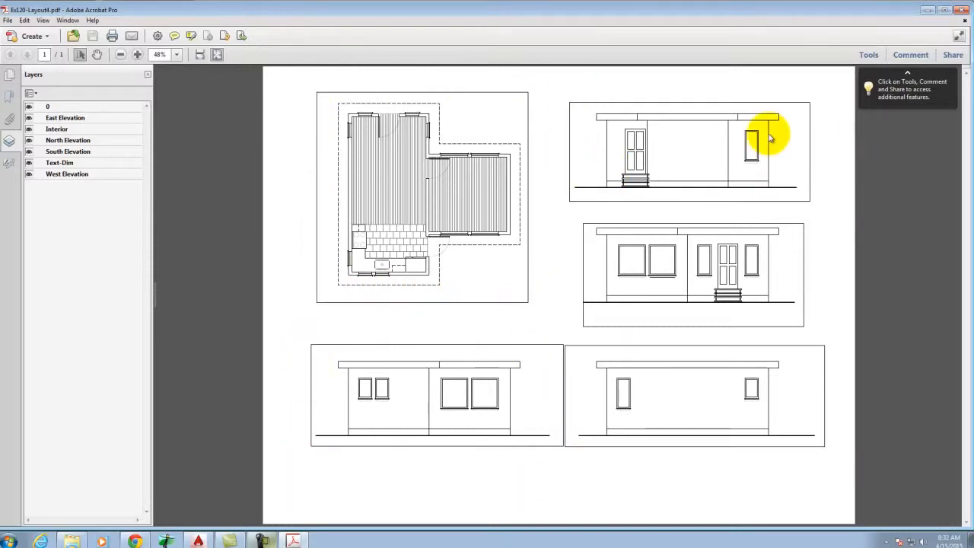
Minimize Acrobat after noting the viewport borders still appear on the plotted sheet.
left_click(928, 12)
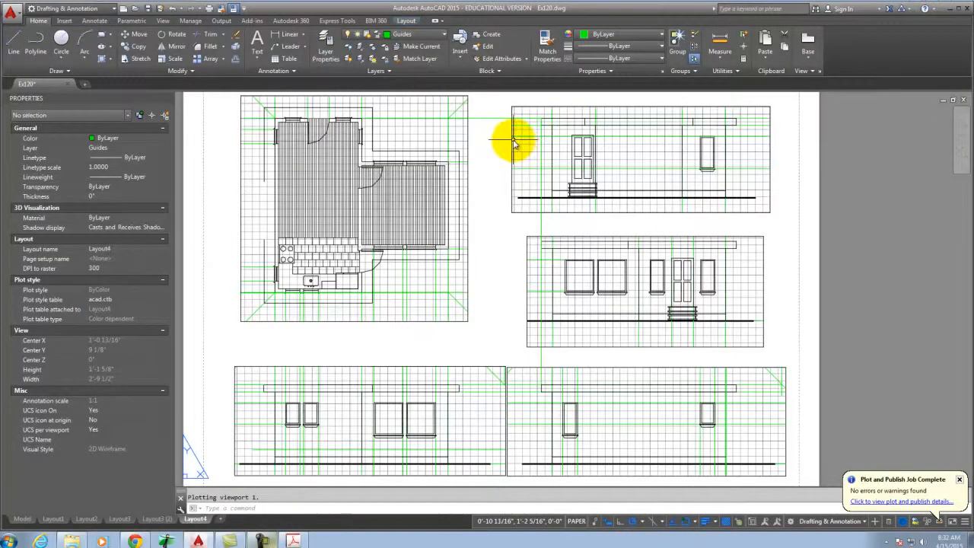
In Layer Properties, add a layer named NoPrint with colour green, then close the palette.
left_click(326, 43)
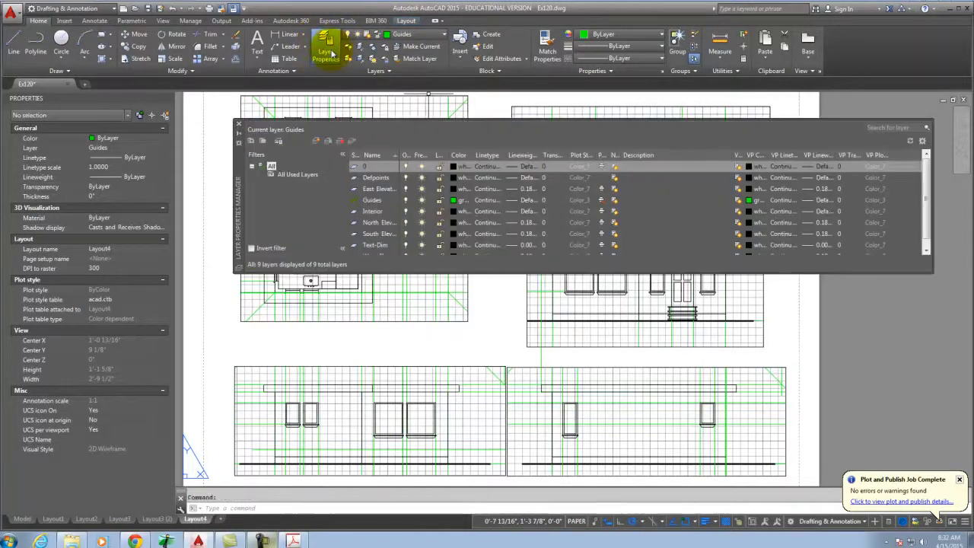
left_click(316, 141)
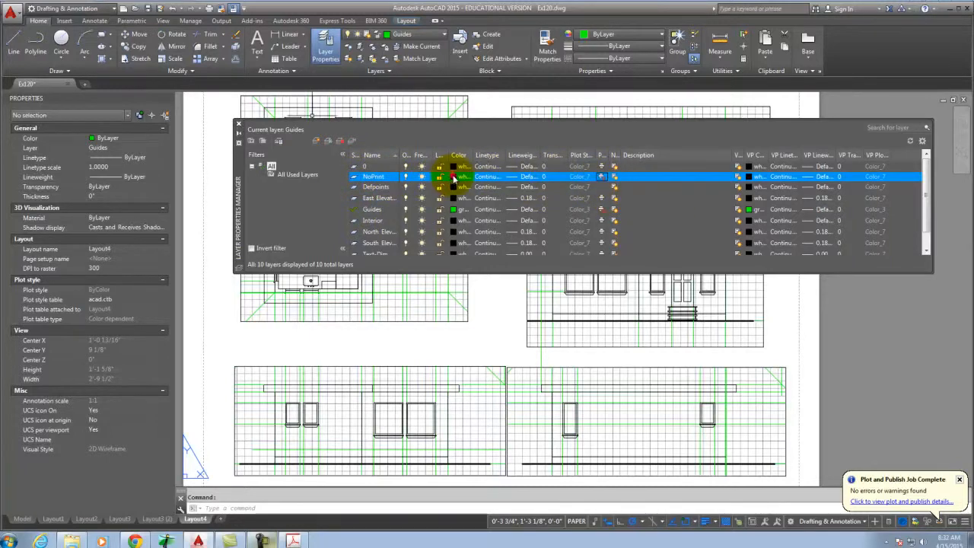
left_click(454, 178)
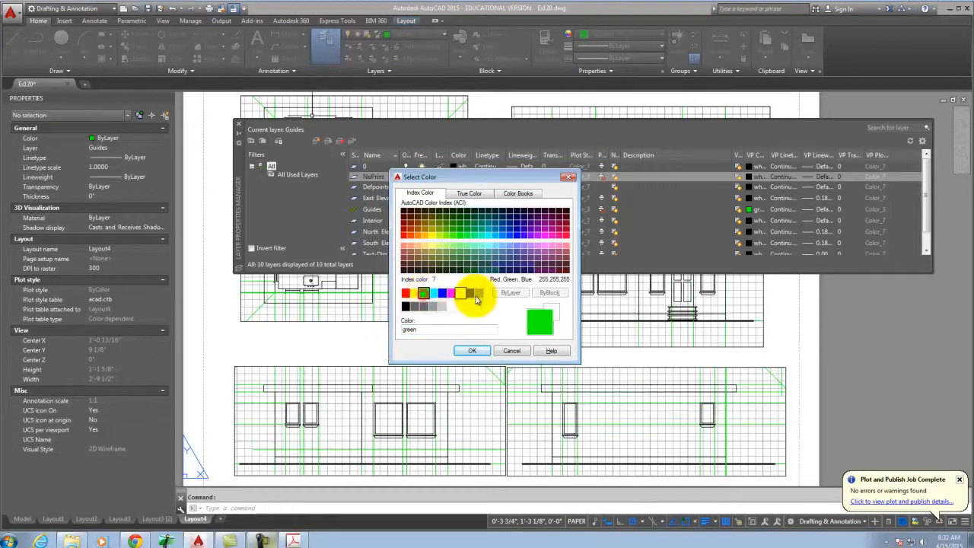
left_click(473, 350)
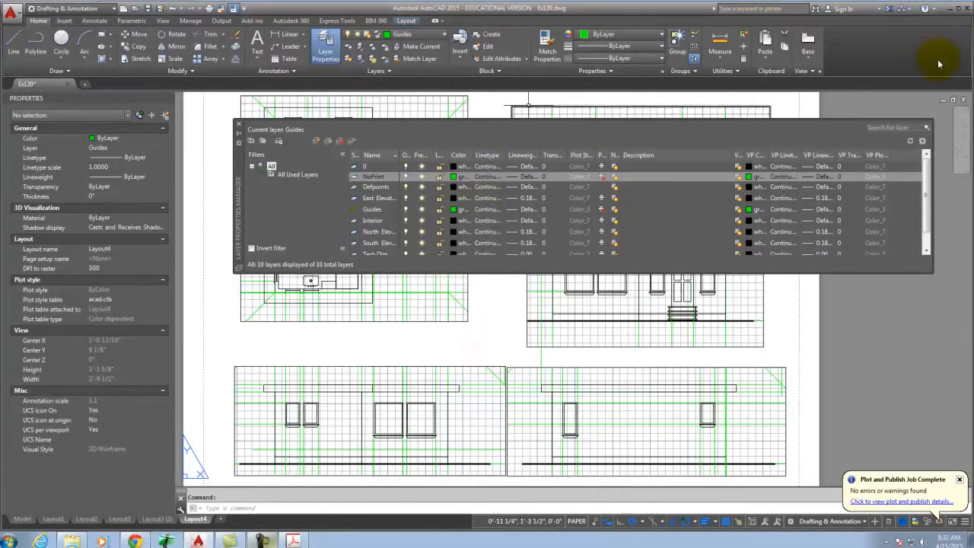
left_click(240, 127)
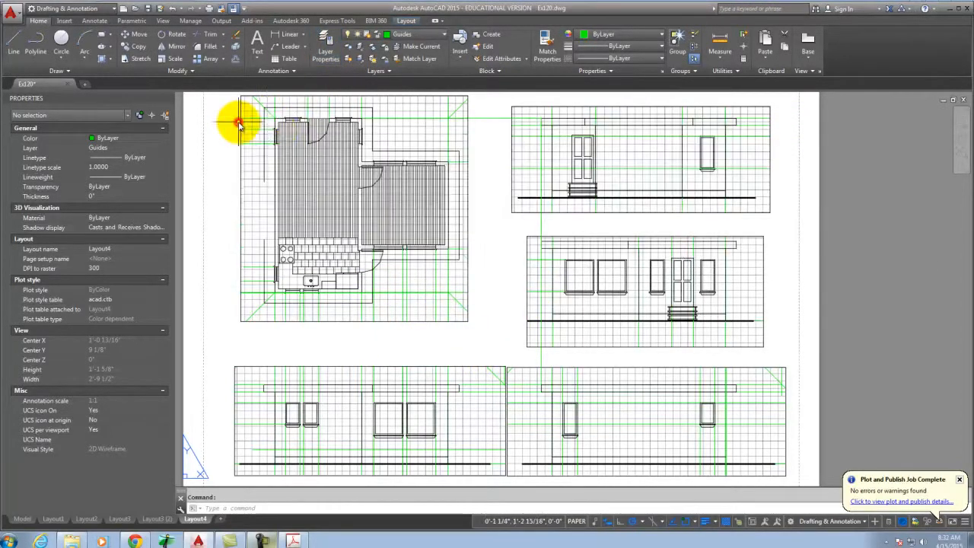
Select the plan and all four elevation viewports and assign them to the NoPrint layer.
left_click(527, 335)
left_click(515, 354)
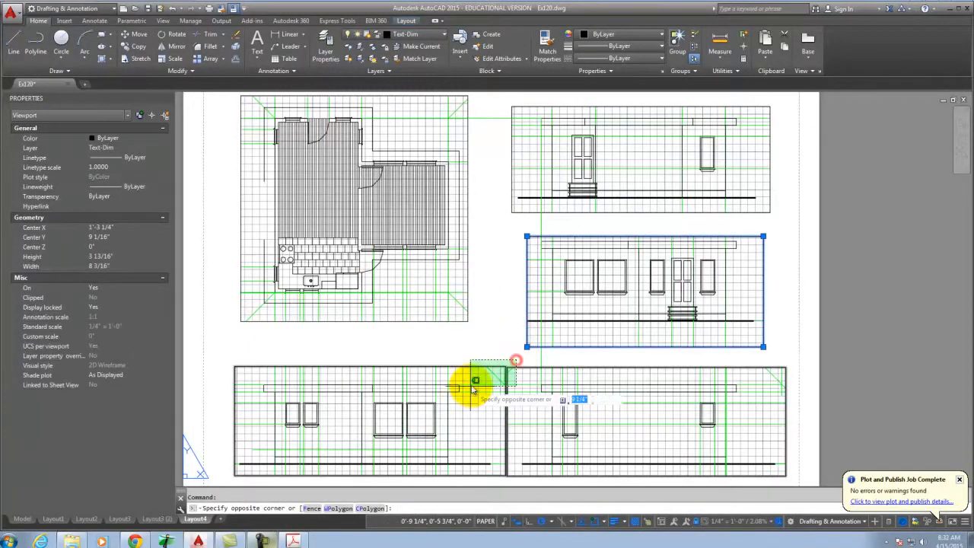
left_click(480, 381)
left_click(466, 321)
left_click(511, 202)
left_click(407, 35)
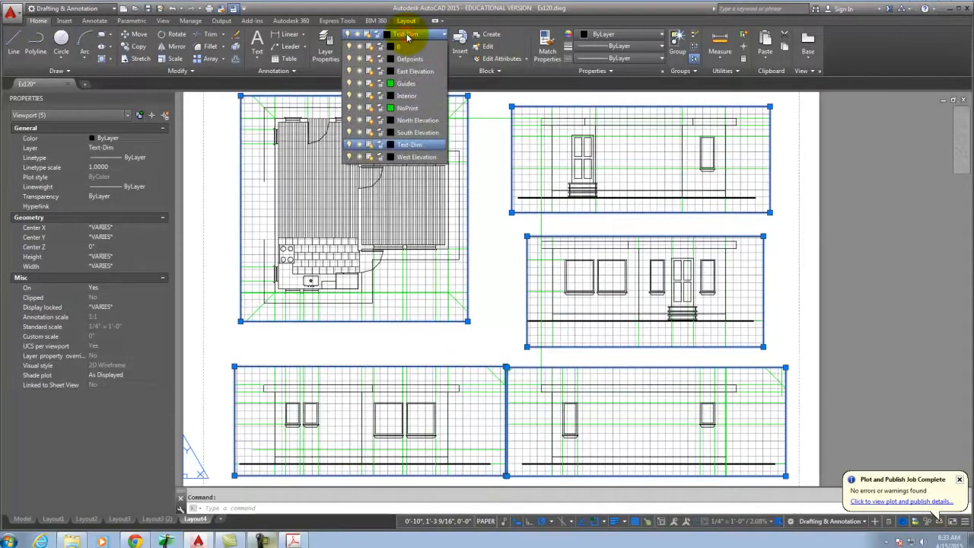
left_click(426, 108)
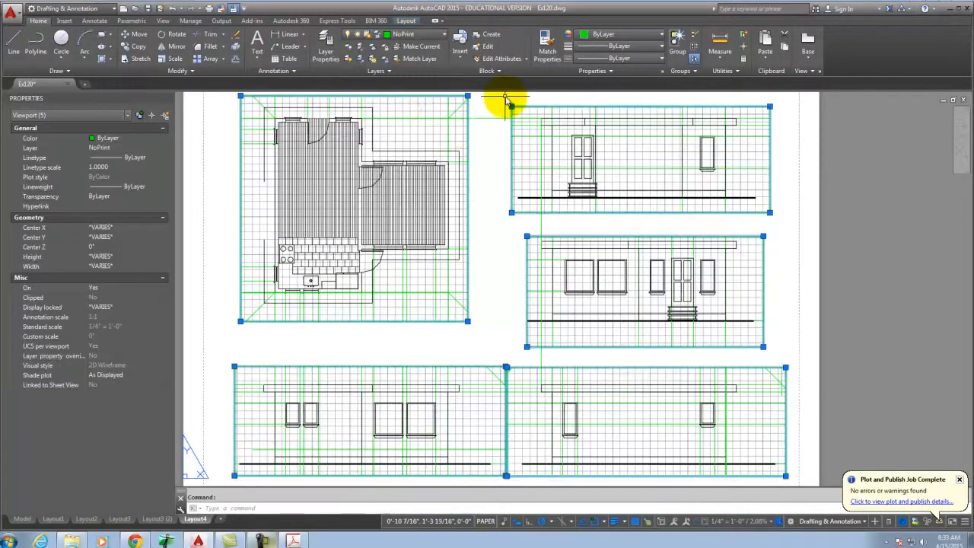
key("Escape")
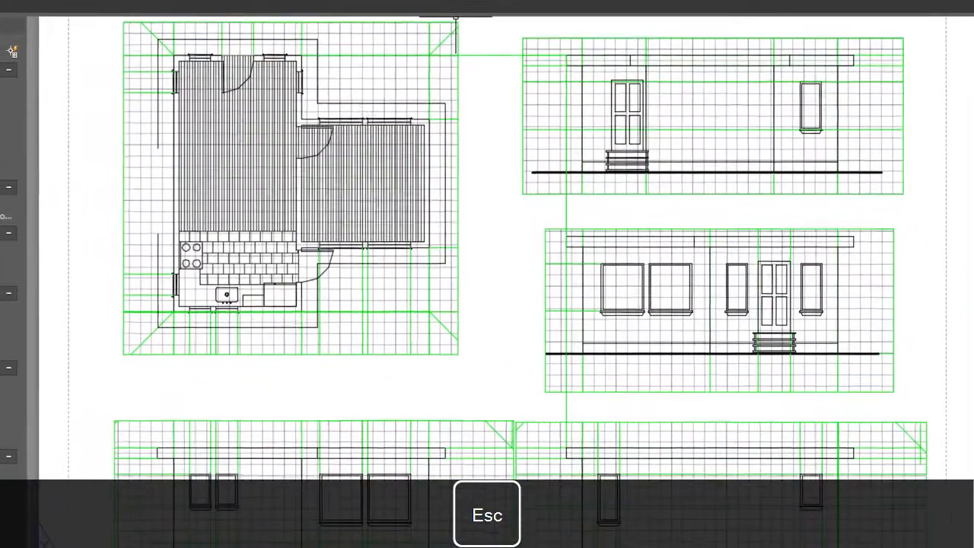
key("ctrl+p")
Replot Layout4 to the Desktop as Ex120-Layout4-2.pdf, since Ex120-Layout4.pdf is in use.
left_click(574, 461)
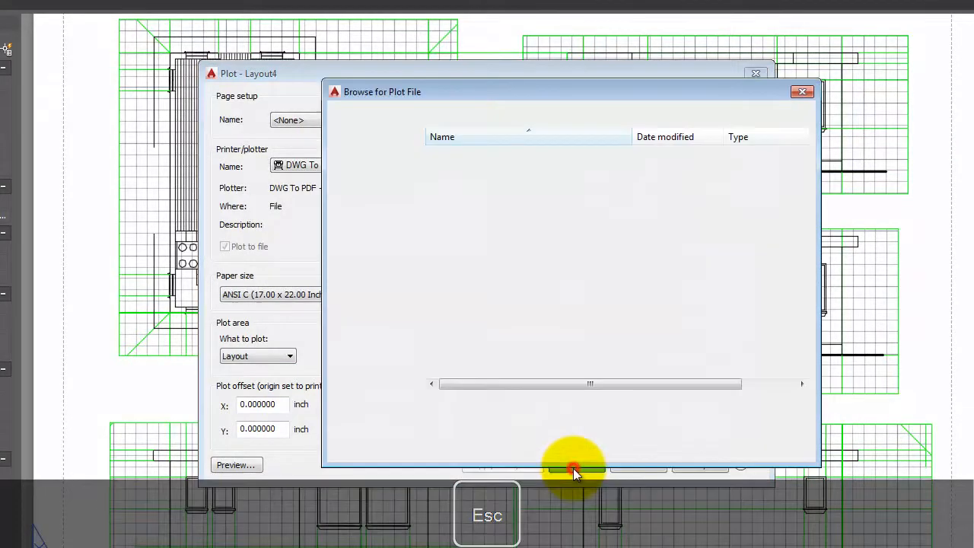
left_click(774, 424)
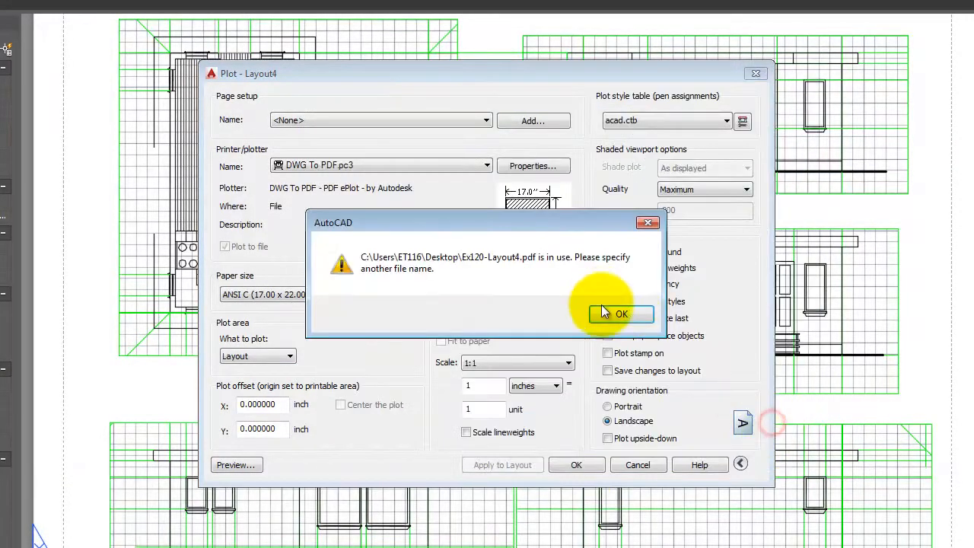
left_click(625, 315)
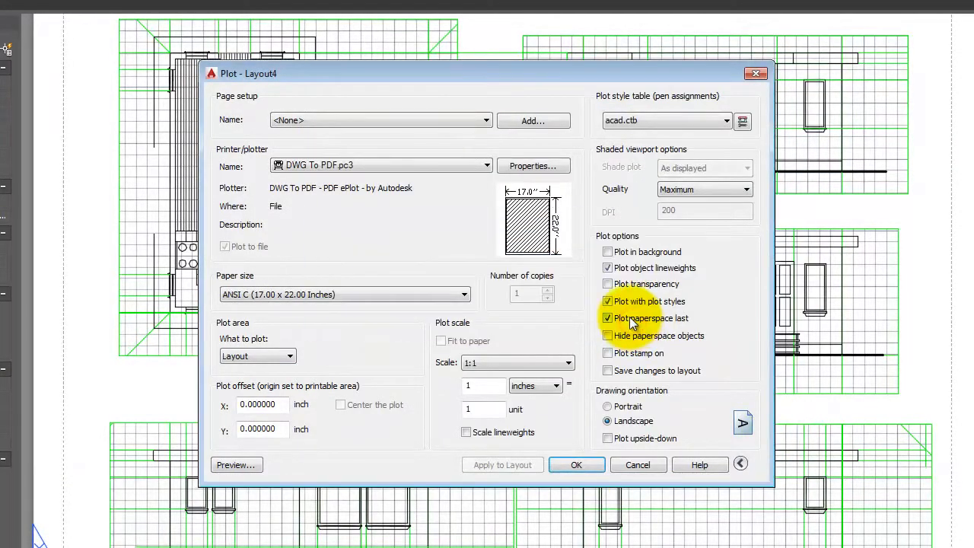
left_click(576, 465)
left_click(493, 257)
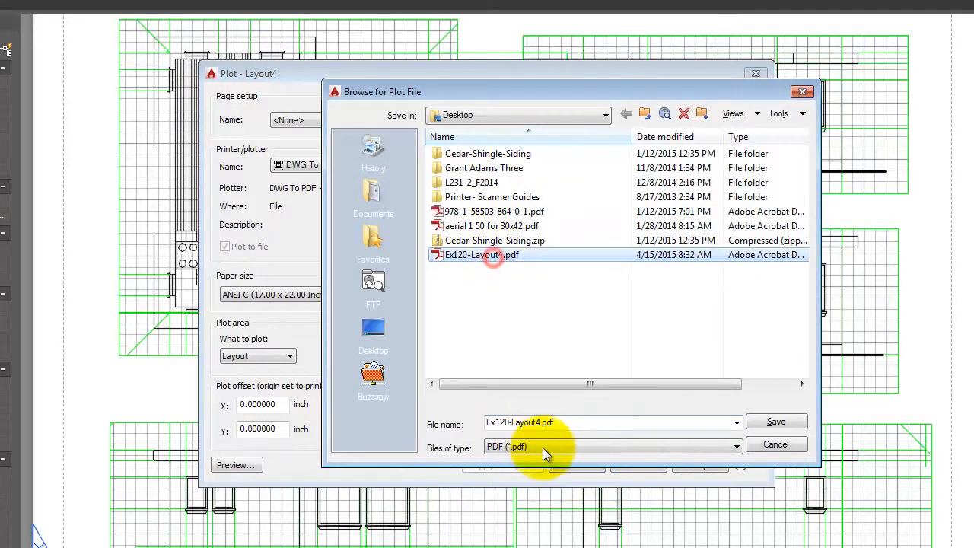
left_click(542, 423)
type("-2")
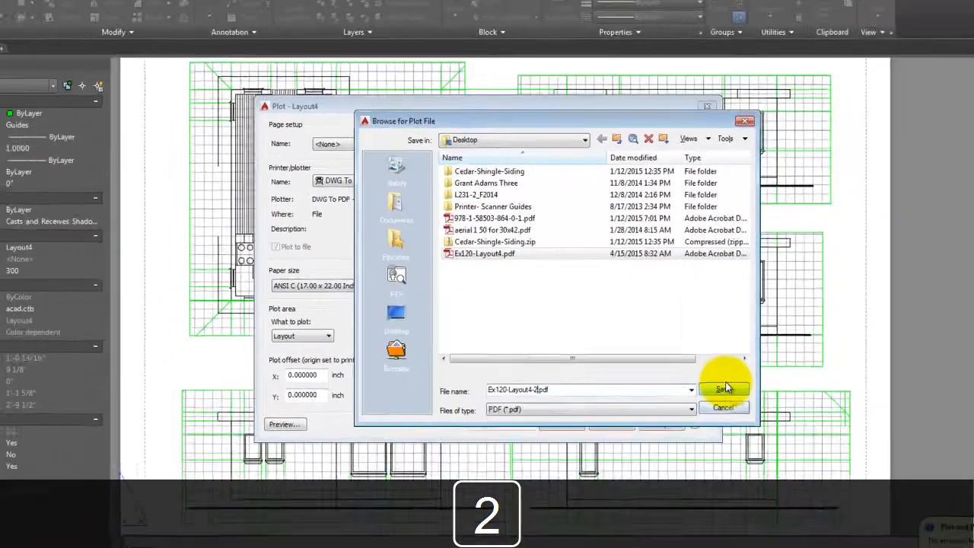
left_click(774, 425)
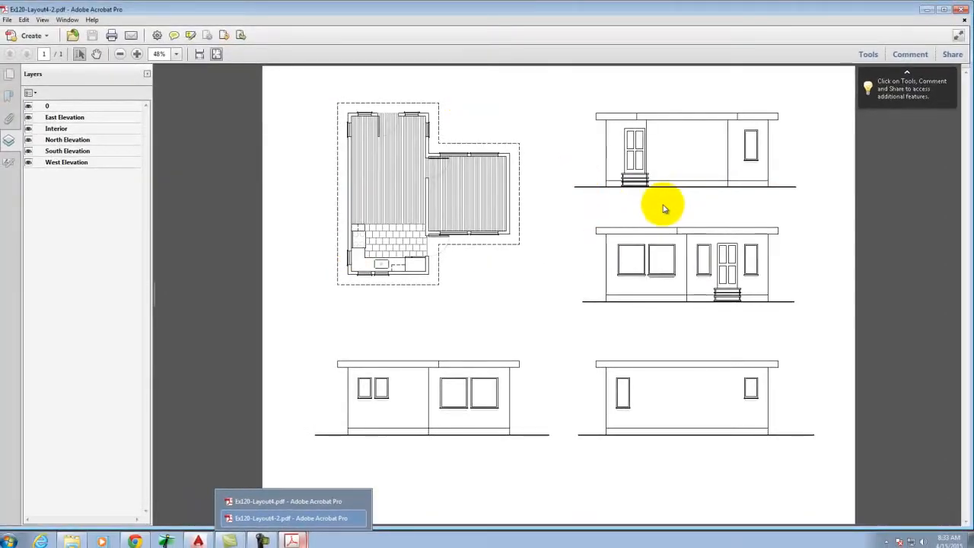
Minimize Acrobat after confirming Ex120-Layout4-2.pdf shows no viewport borders.
left_click(928, 9)
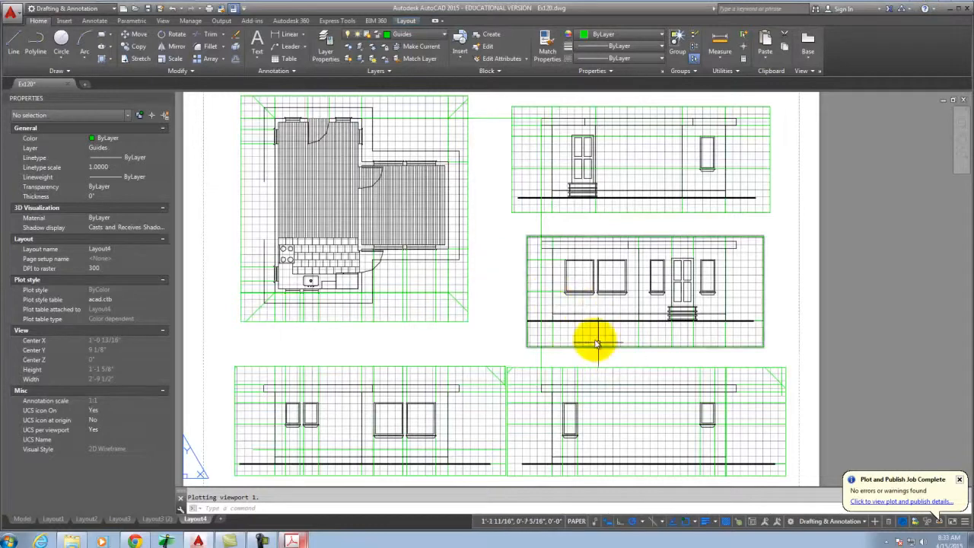
Zoom in and out across the Layout4 elevations, finishing close on the floor plan.
scroll(588, 332, "up", 2)
scroll(590, 329, "up", 4)
scroll(441, 407, "down", 2)
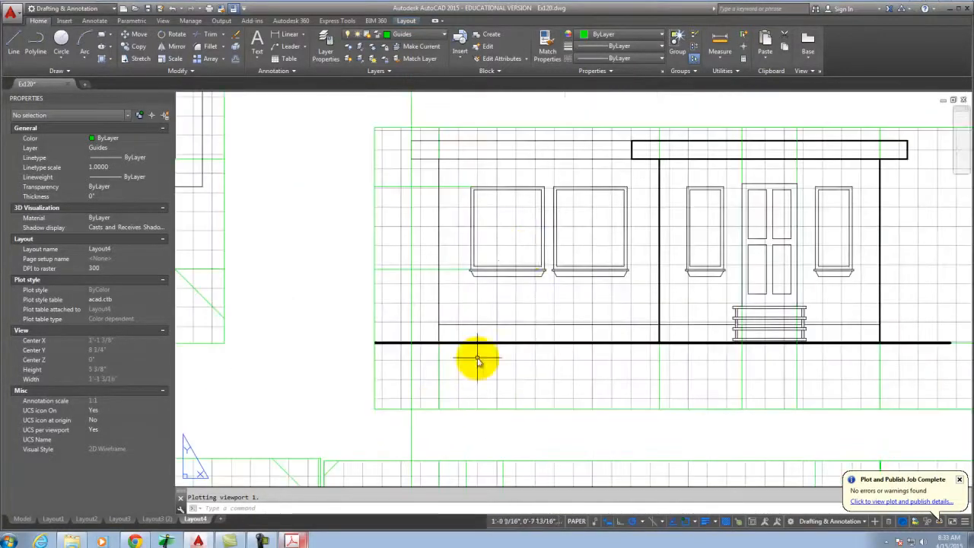
scroll(524, 242, "up", 3)
scroll(387, 278, "down", 2)
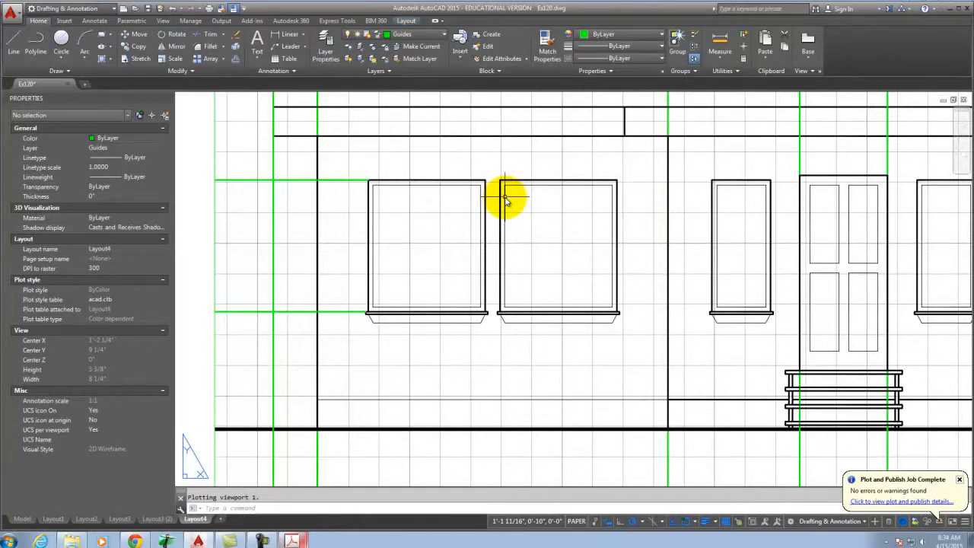
scroll(354, 217, "down", 2)
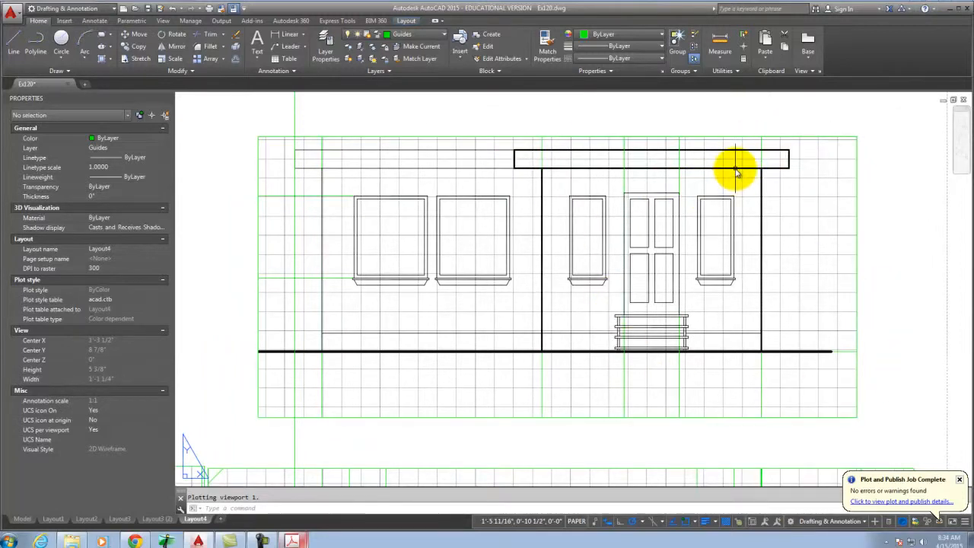
scroll(298, 156, "up", 4)
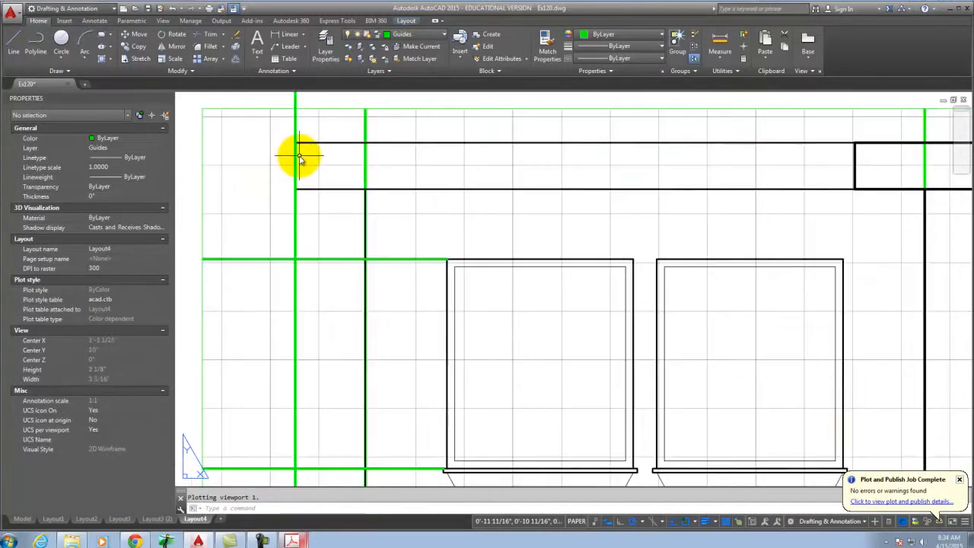
scroll(308, 165, "down", 2)
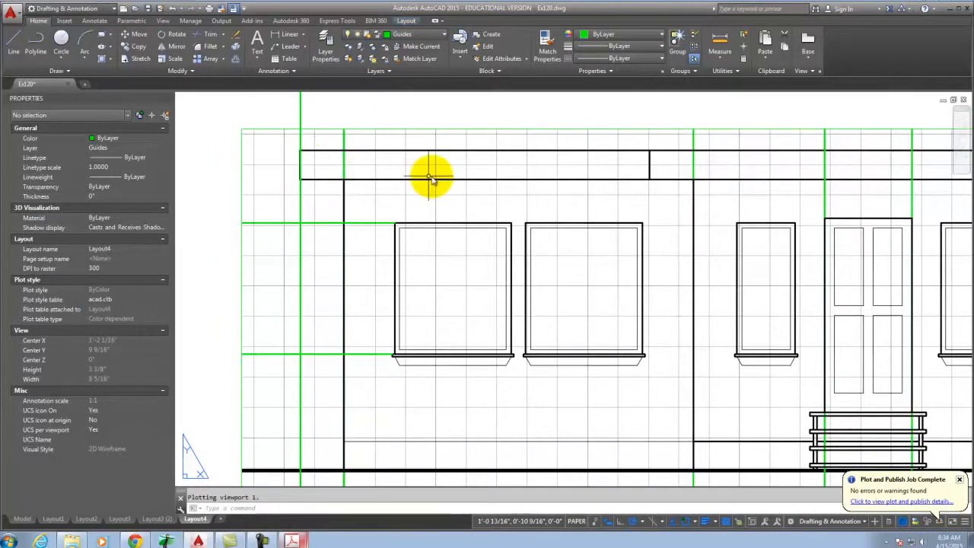
scroll(435, 178, "down", 3)
scroll(730, 251, "down", 2)
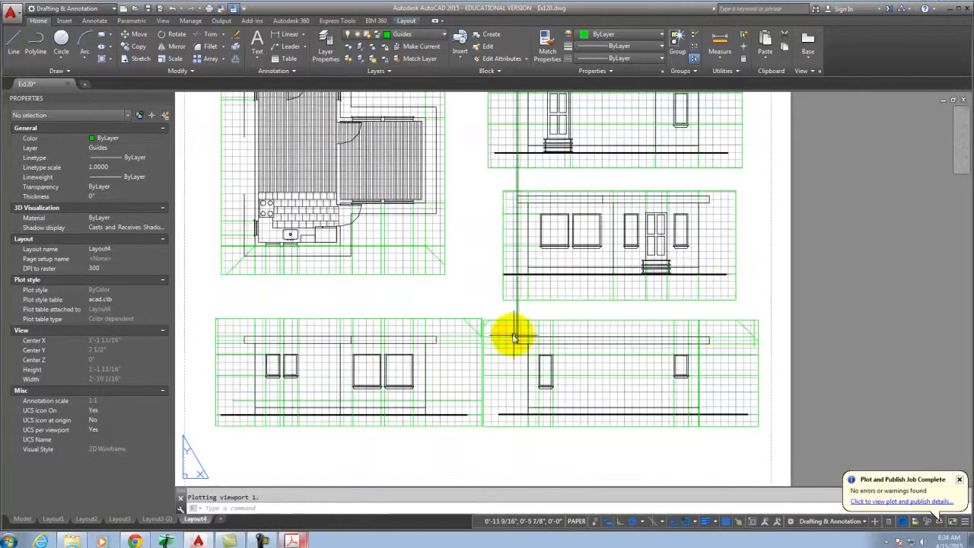
scroll(718, 398, "down", 2)
scroll(487, 199, "up", 4)
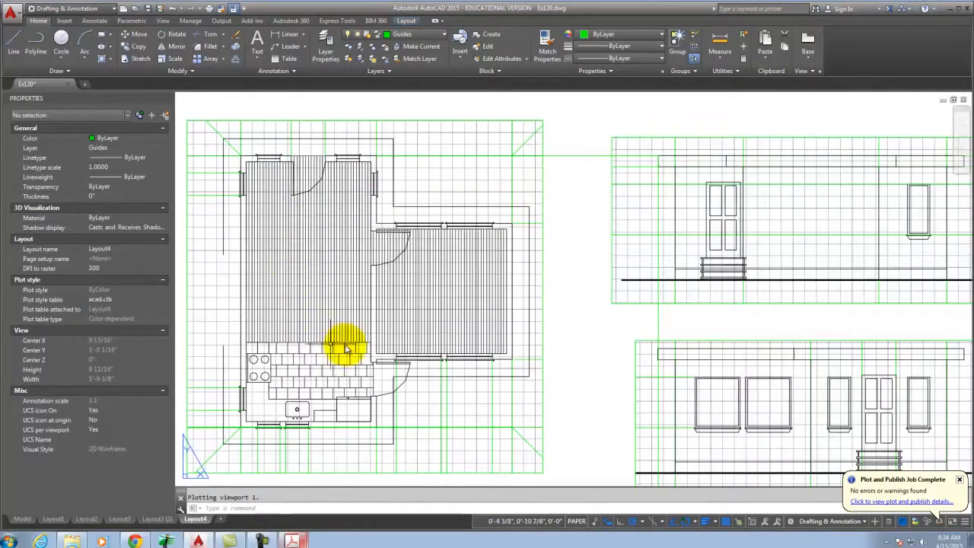
scroll(438, 221, "up", 5)
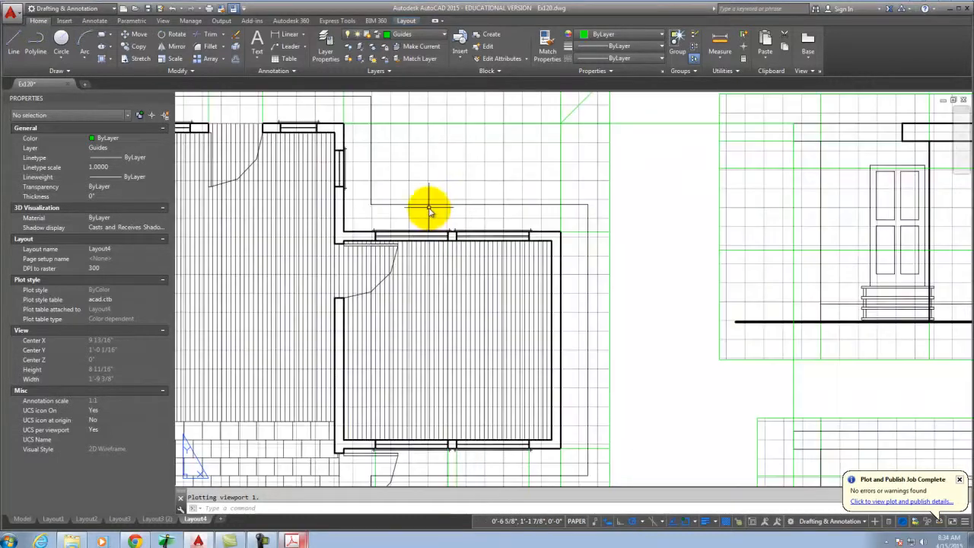
scroll(753, 221, "down", 5)
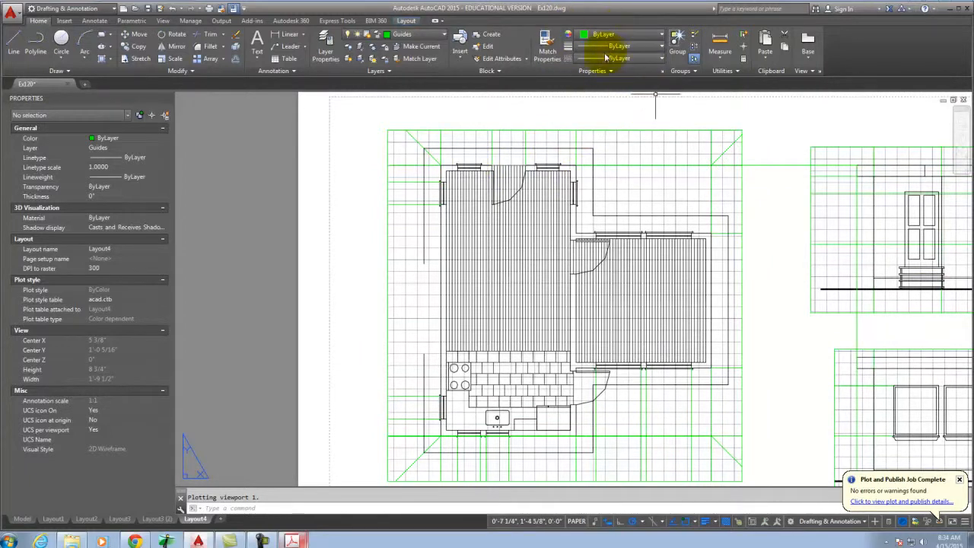
In the plan viewport, select the dashed outline and try loading HIDDEN2, then cancel without changes.
double_click(627, 151)
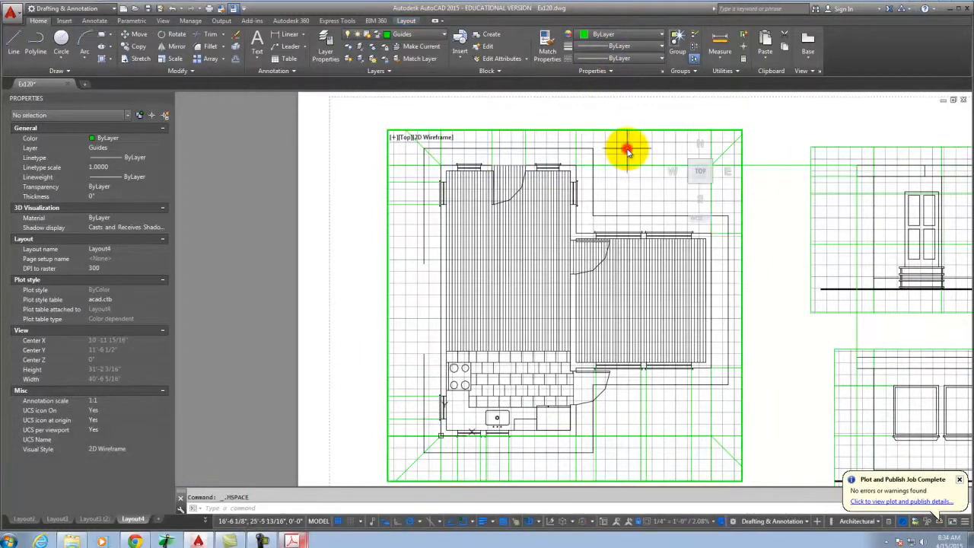
left_click(592, 161)
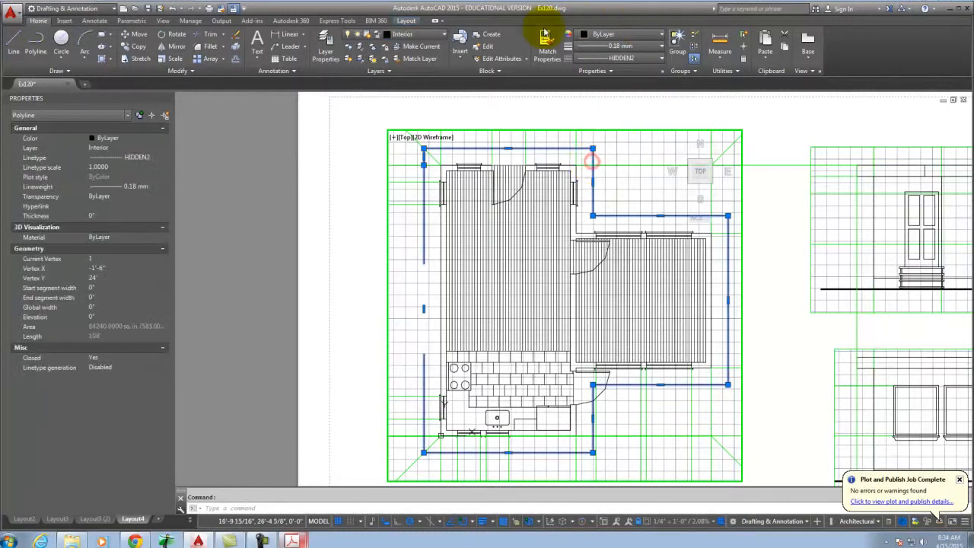
left_click(634, 60)
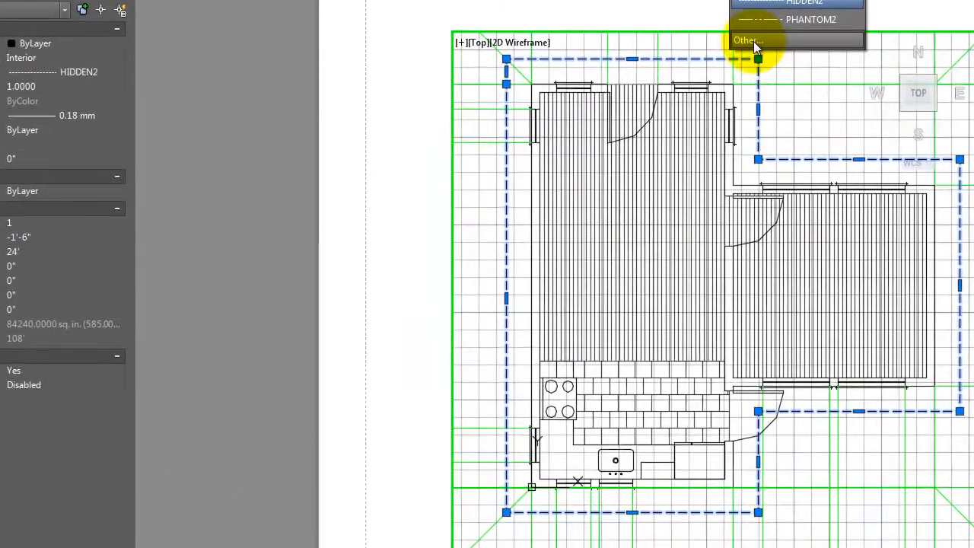
left_click(588, 136)
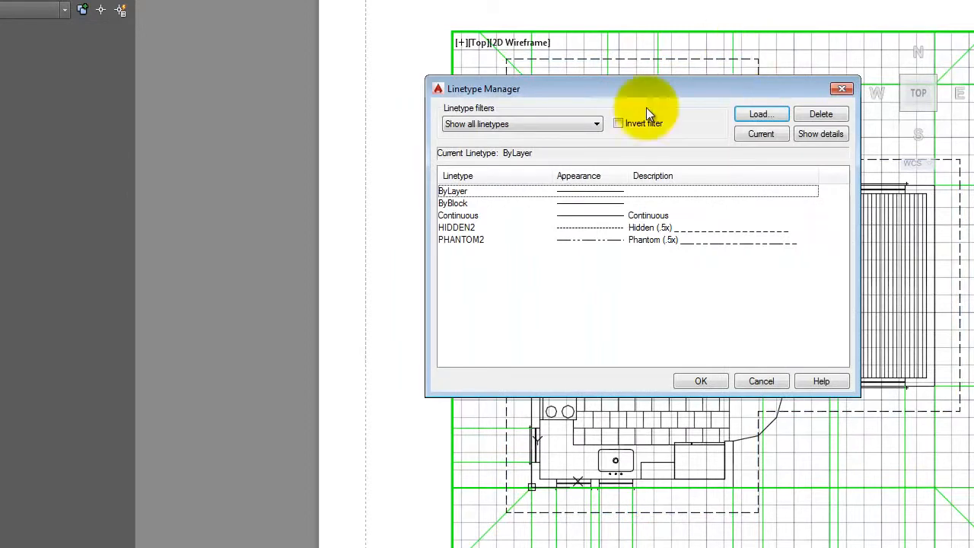
left_click(766, 115)
left_click_drag(324, 312, 452, 89)
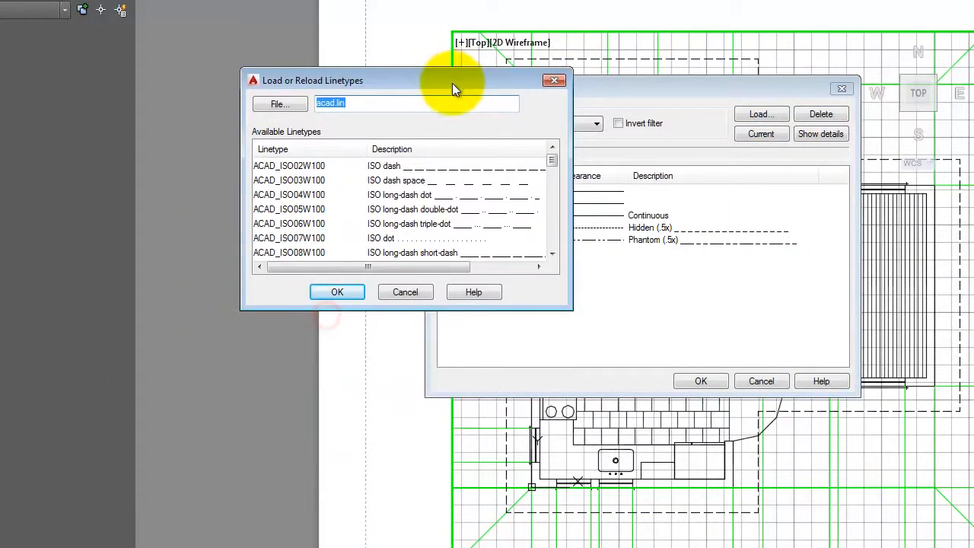
left_click_drag(553, 159, 583, 233)
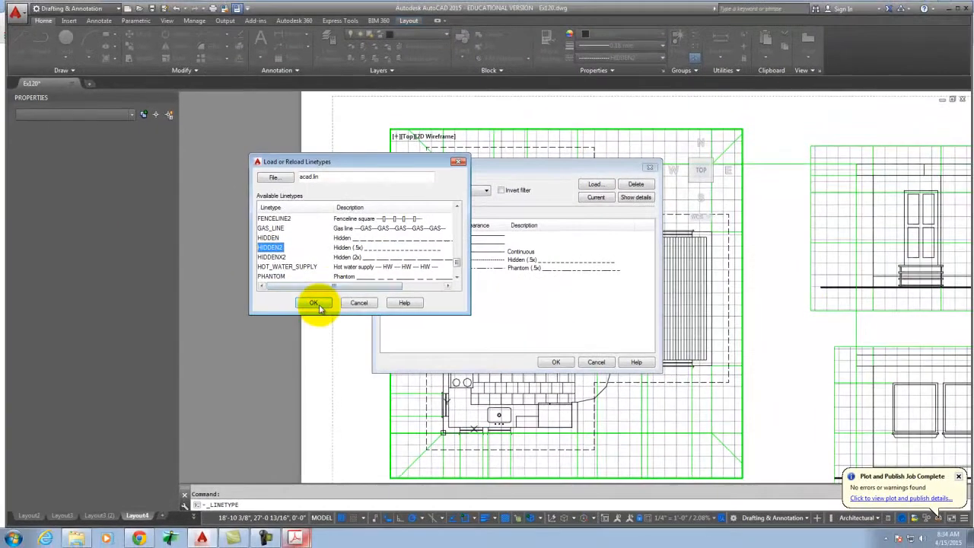
left_click(317, 303)
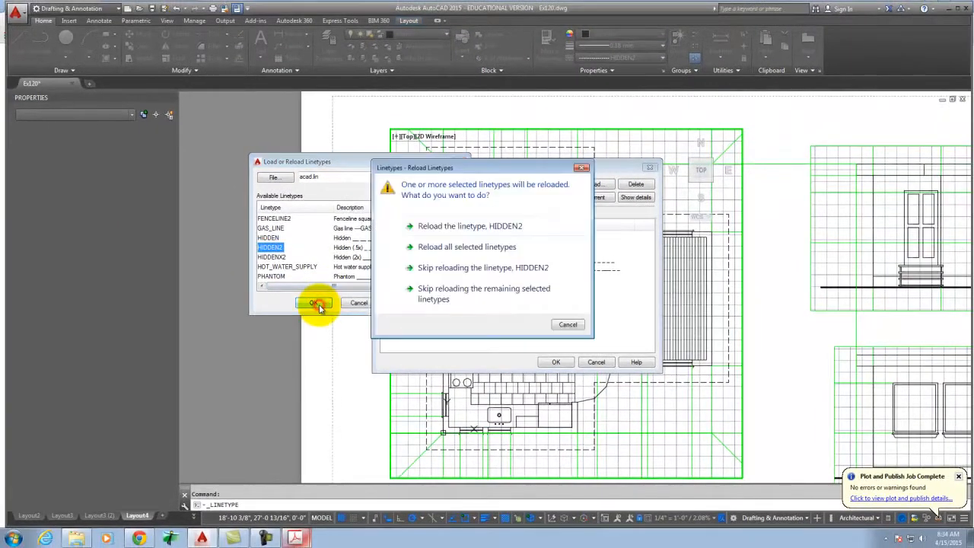
left_click(571, 324)
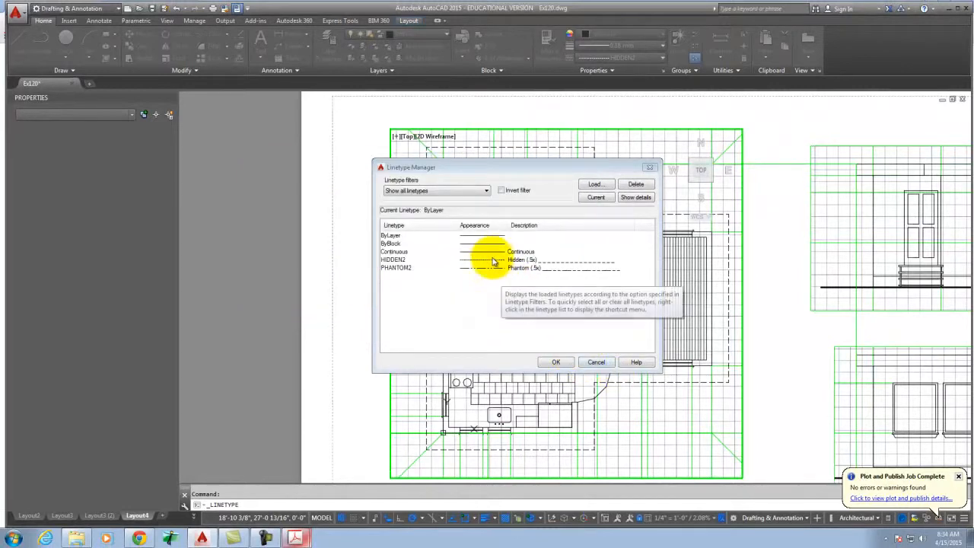
left_click(593, 361)
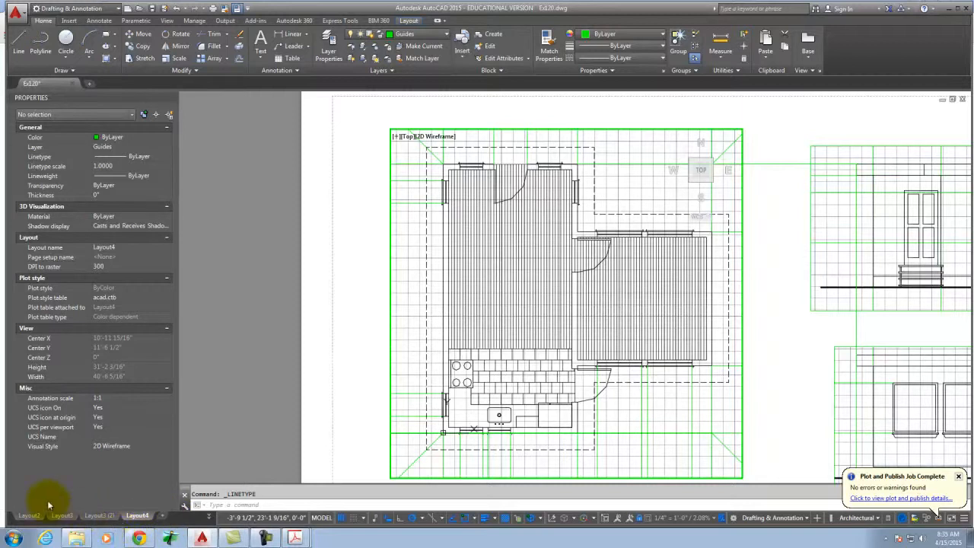
Keep Ex120 open by cancelling its close, hide the Properties palette, and display Layout2.
left_click(327, 194)
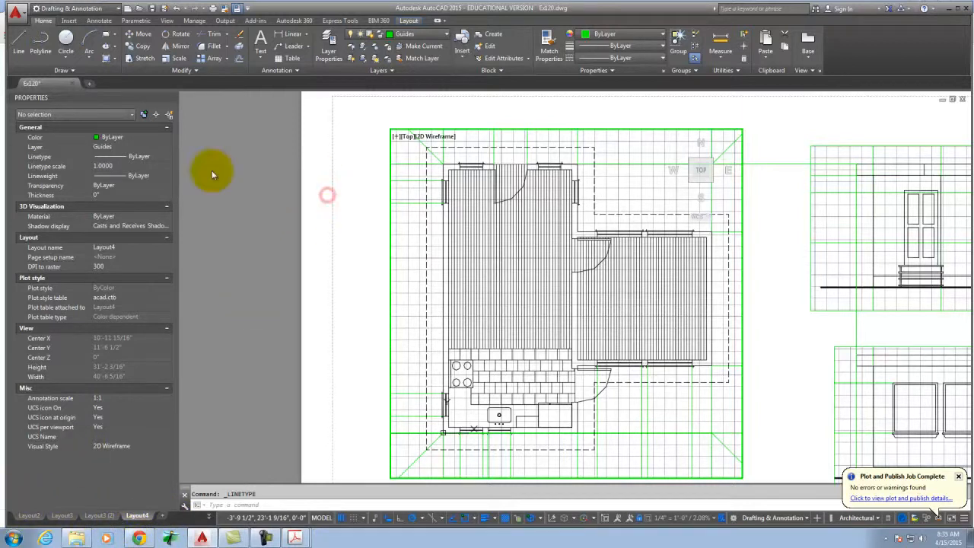
left_click(72, 84)
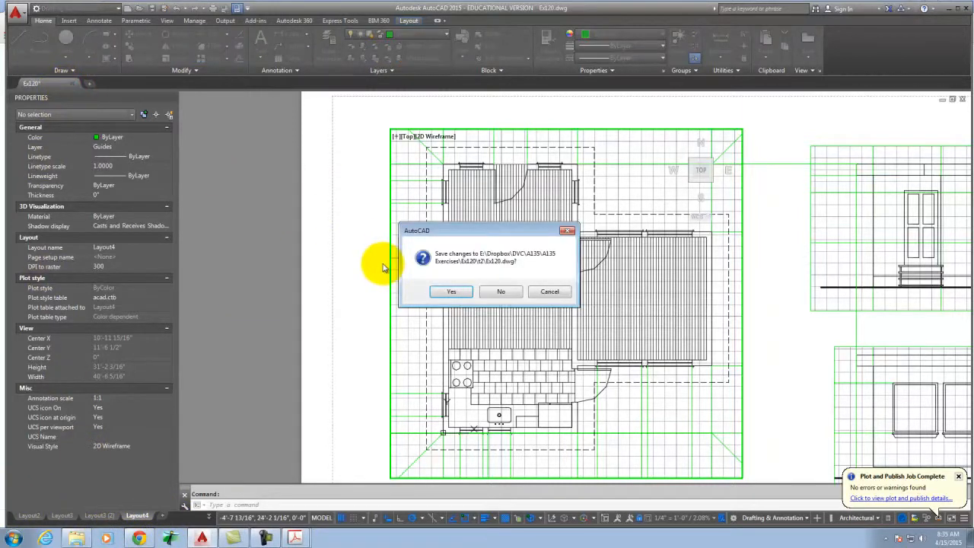
left_click(557, 291)
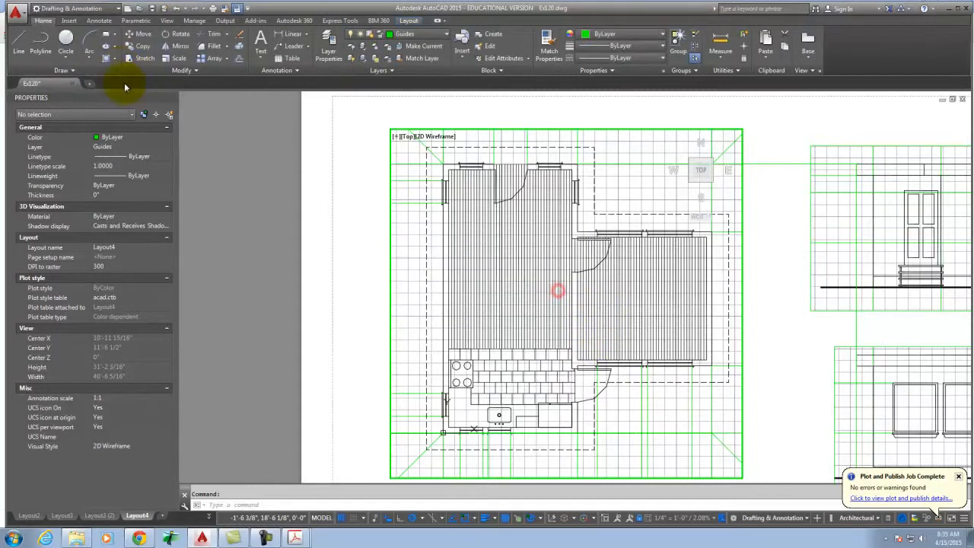
left_click(172, 102)
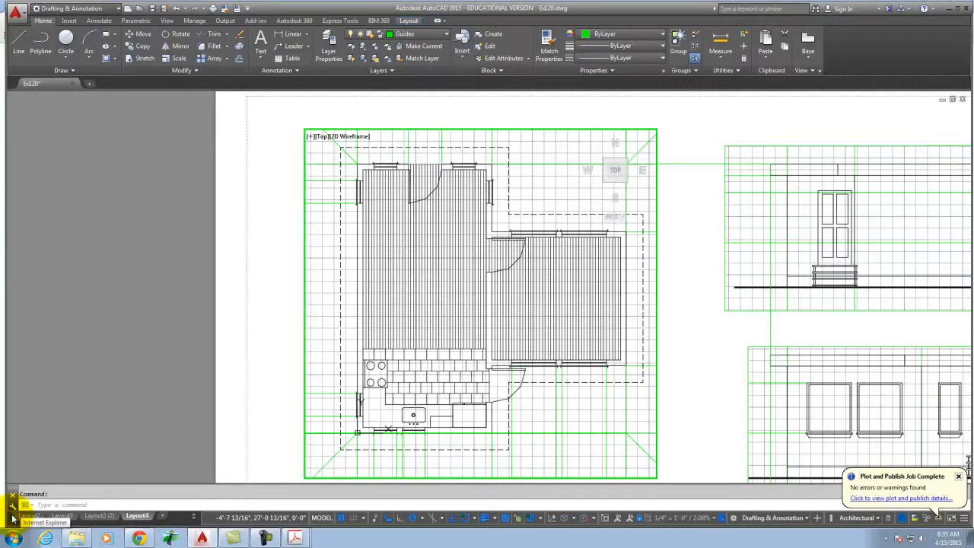
left_click(27, 516)
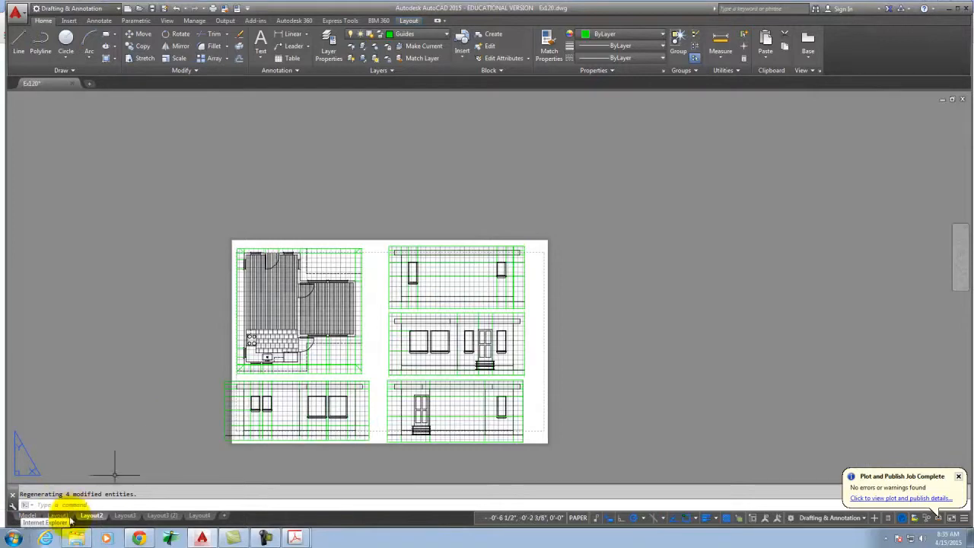
Zoom around model space to review the floor plan and four elevations.
left_click(27, 516)
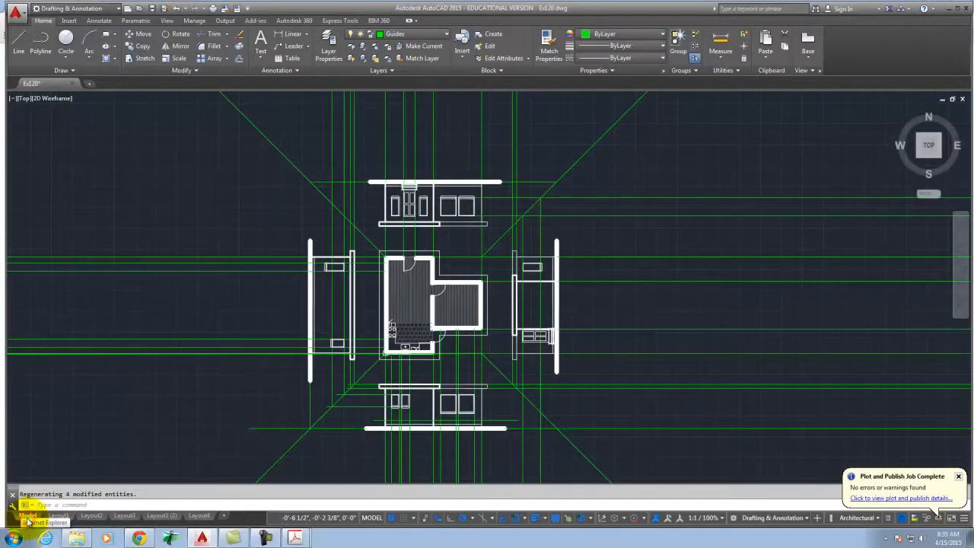
scroll(418, 263, "up", 4)
scroll(418, 263, "up", 2)
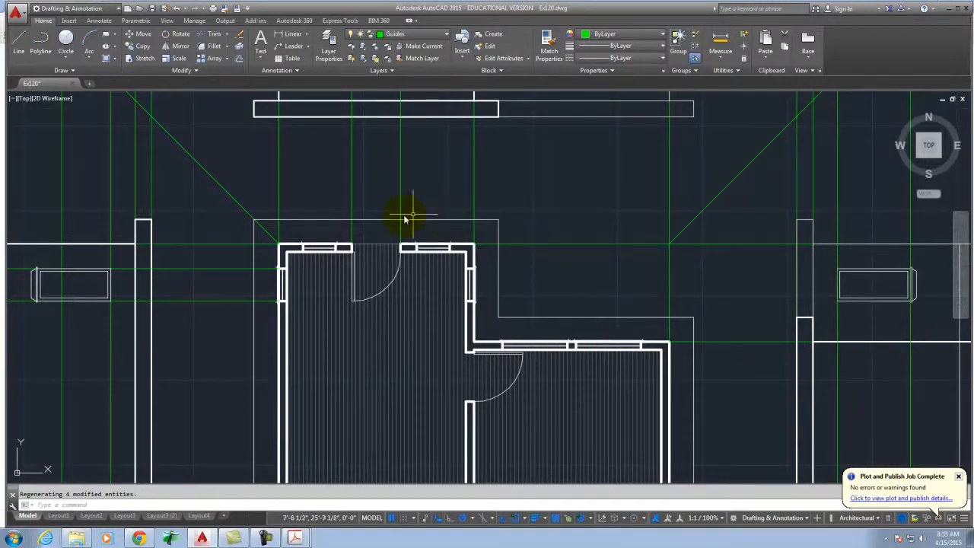
scroll(228, 228, "down", 5)
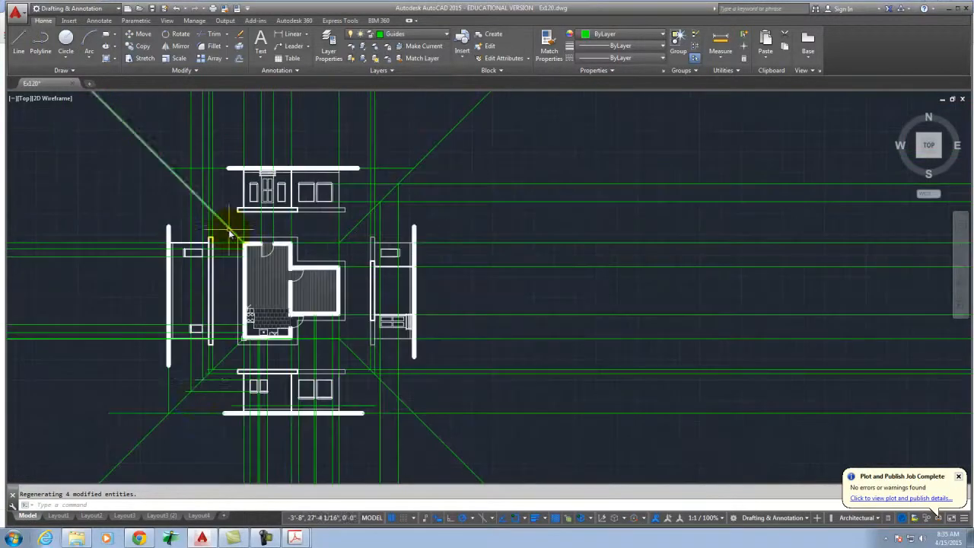
Return to Layout4, activate the floor plan viewport, and bring up the Annotate tools.
left_click(200, 516)
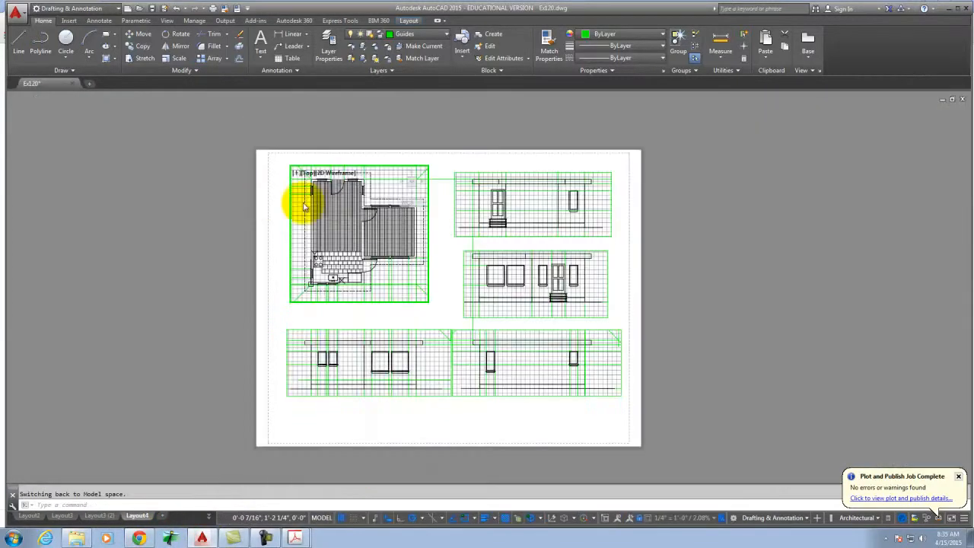
double_click(300, 202)
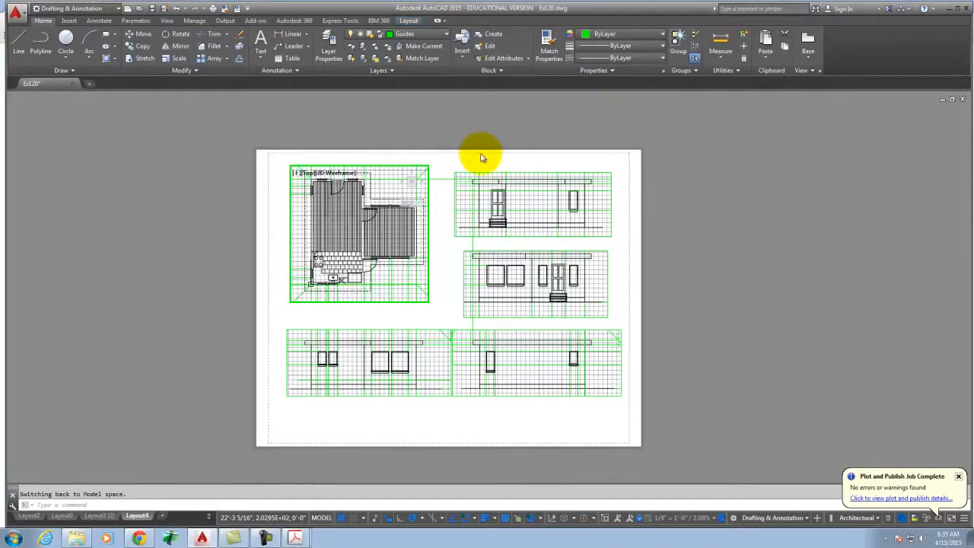
left_click(99, 21)
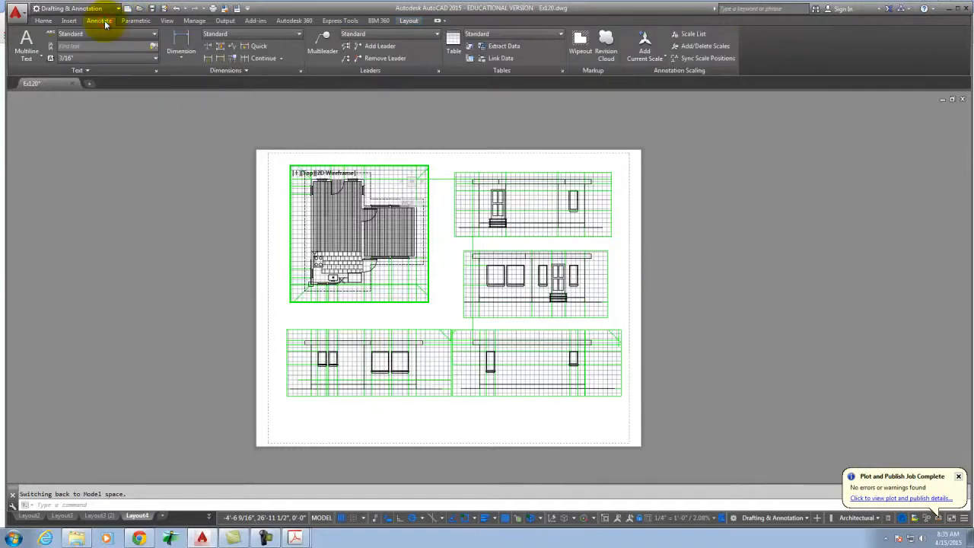
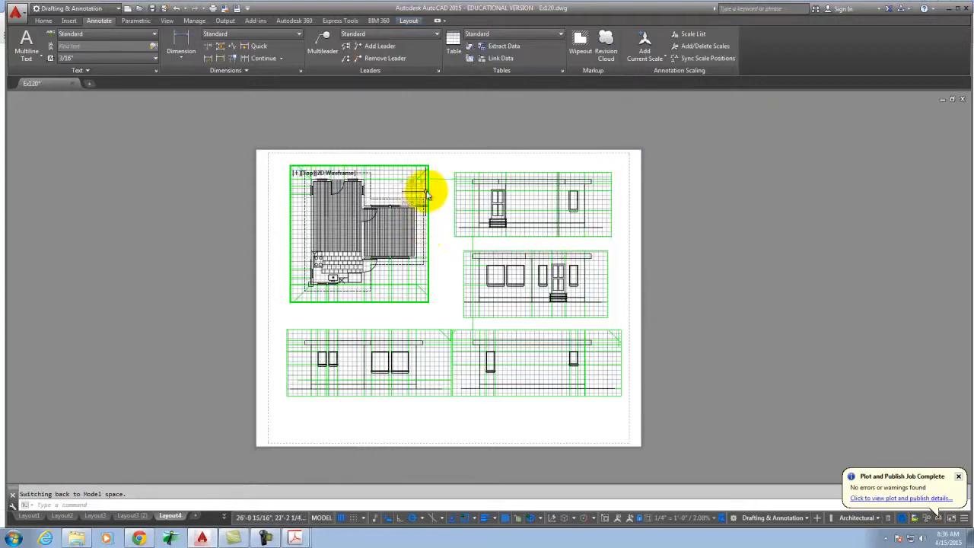
Double-click outside the floor-plan viewport to return Layout4 to paper space showing the full sheet.
scroll(301, 215, "up", 4)
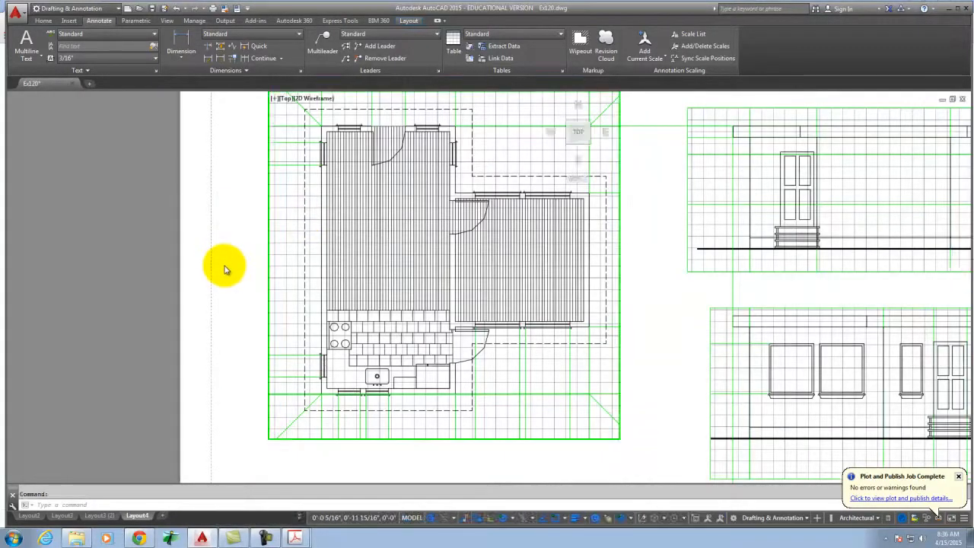
scroll(228, 265, "down", 4)
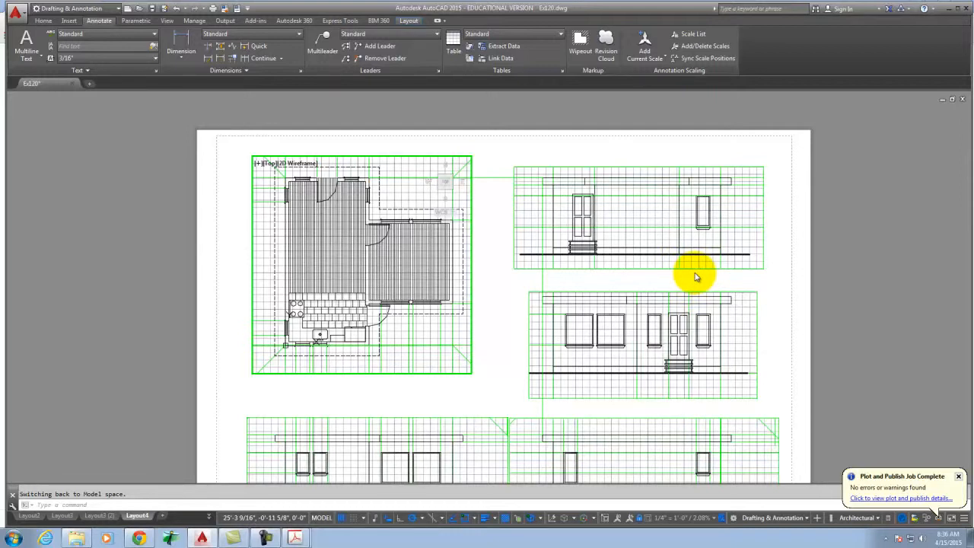
double_click(486, 260)
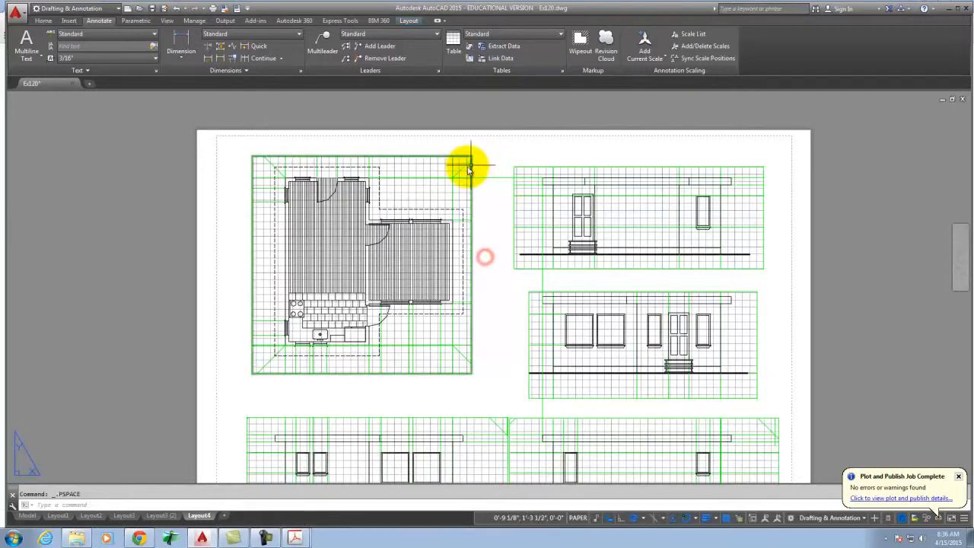
scroll(339, 167, "down", 2)
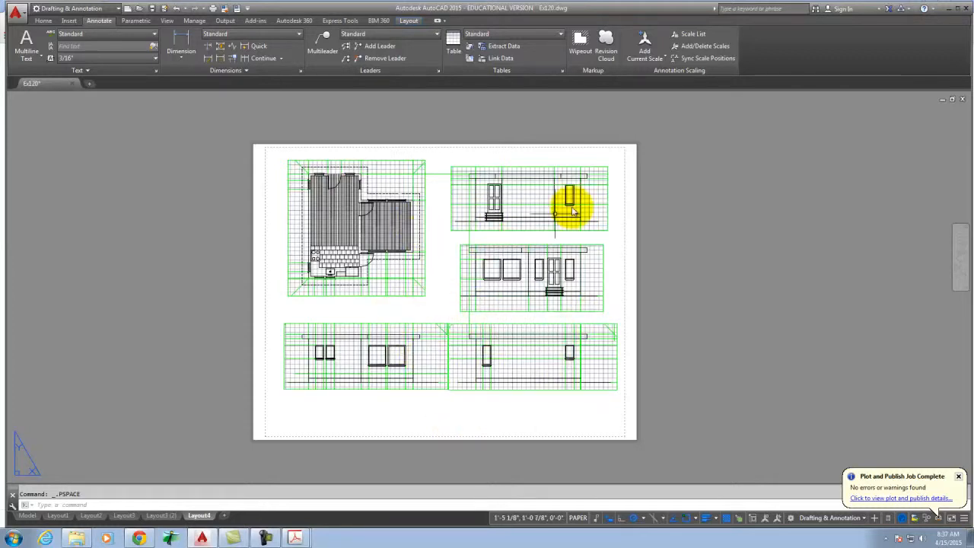
left_click(948, 9)
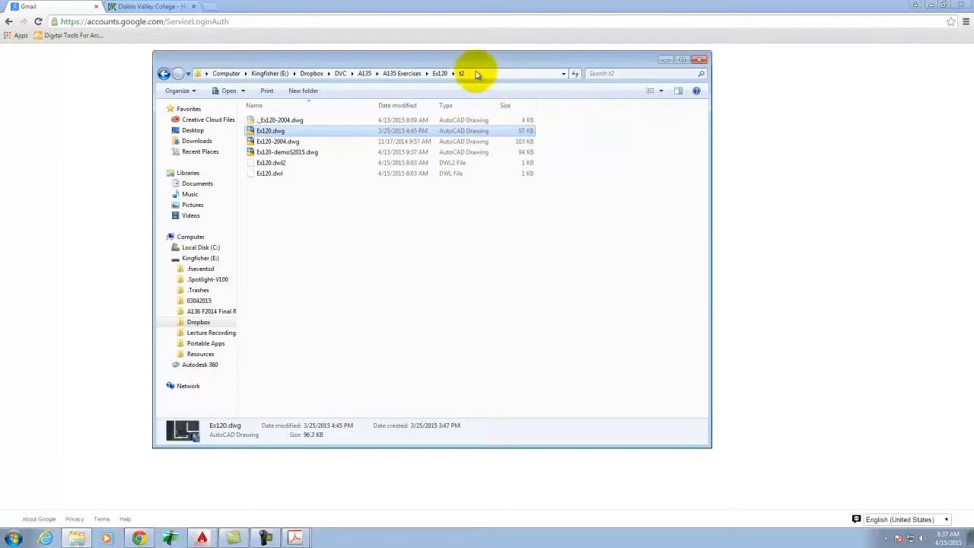
left_click(931, 6)
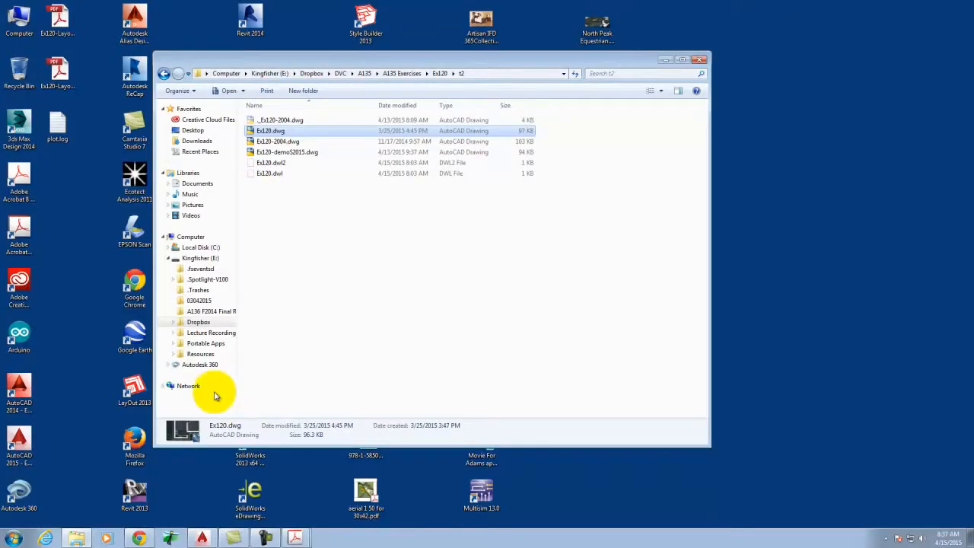
left_click(204, 519)
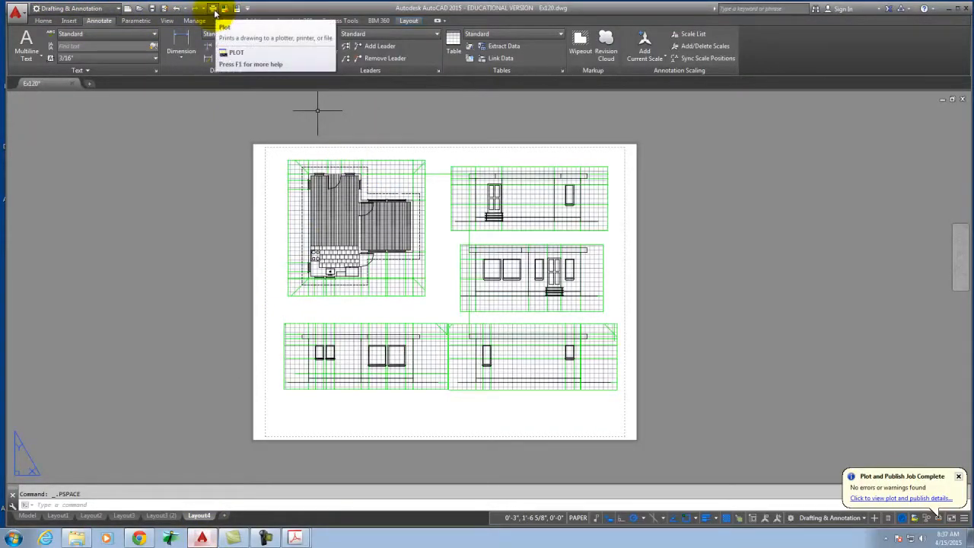
Confirm Layout4's DWG To PDF plot settings (ANSI C, 1:1, landscape), cancel the plot, and close AutoCAD.
left_click(214, 11)
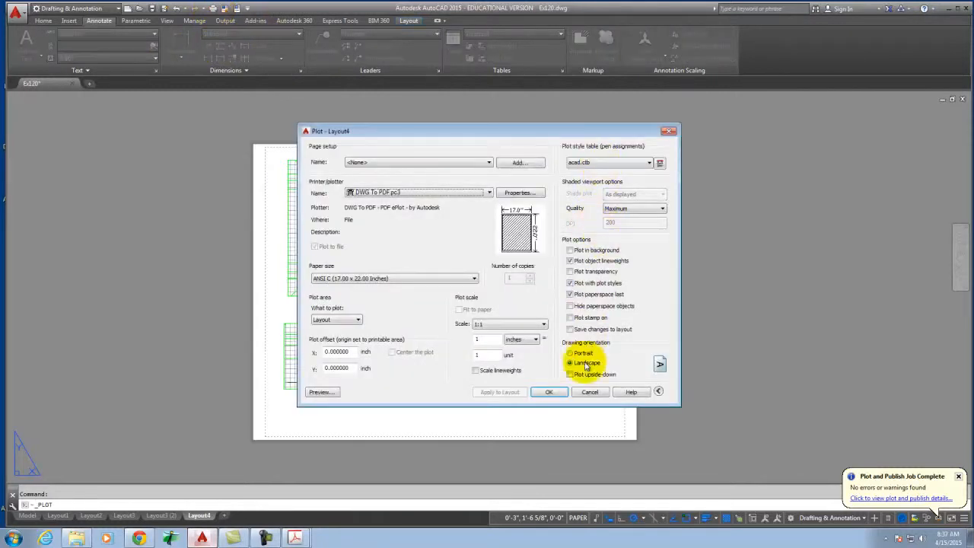
left_click(548, 393)
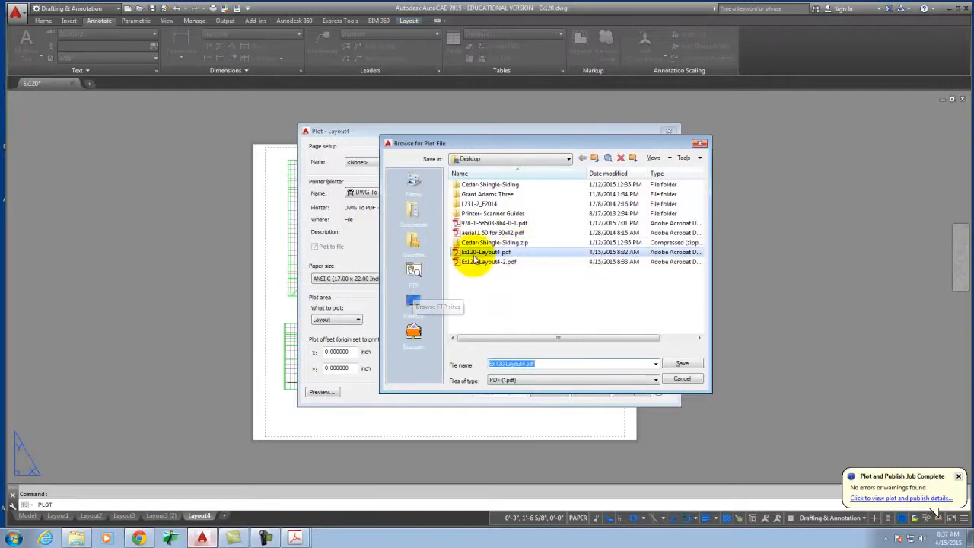
left_click(681, 378)
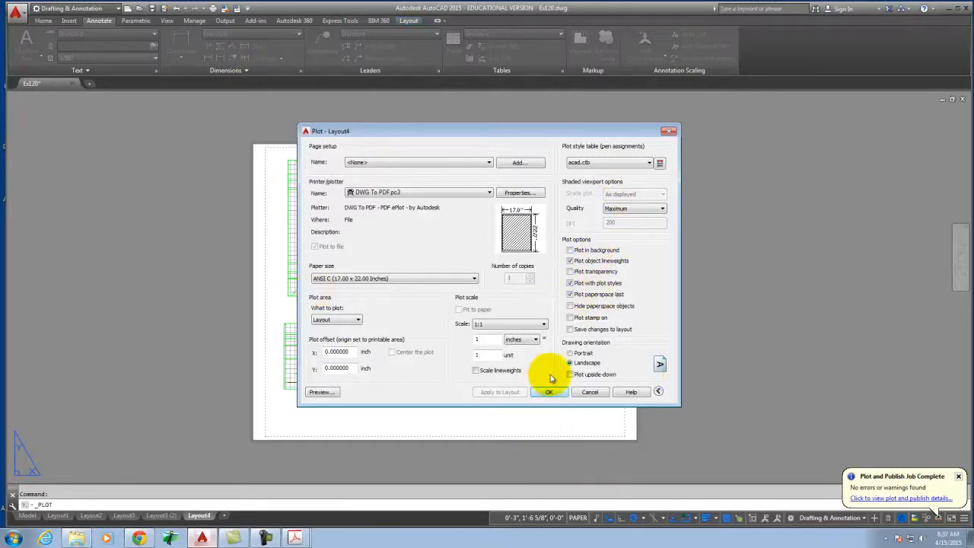
left_click(591, 392)
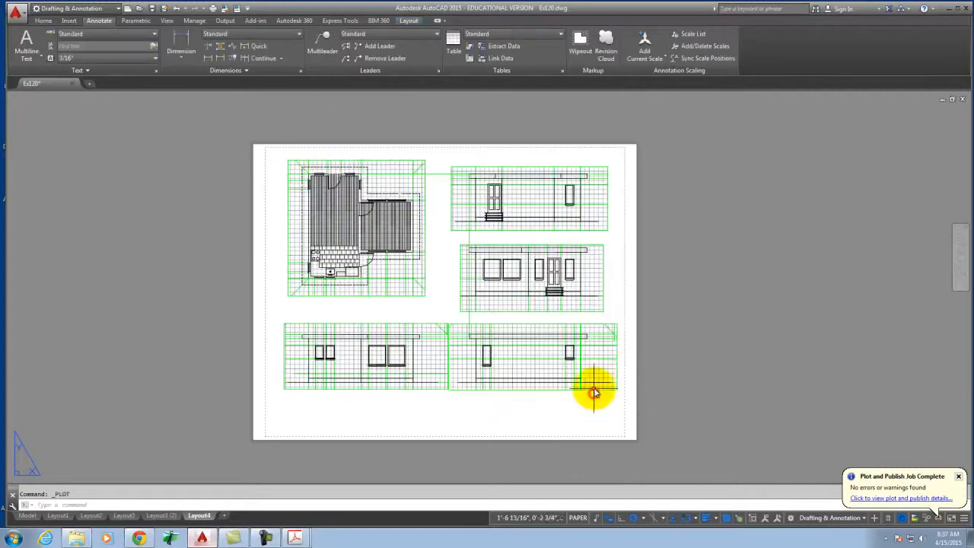
left_click(951, 9)
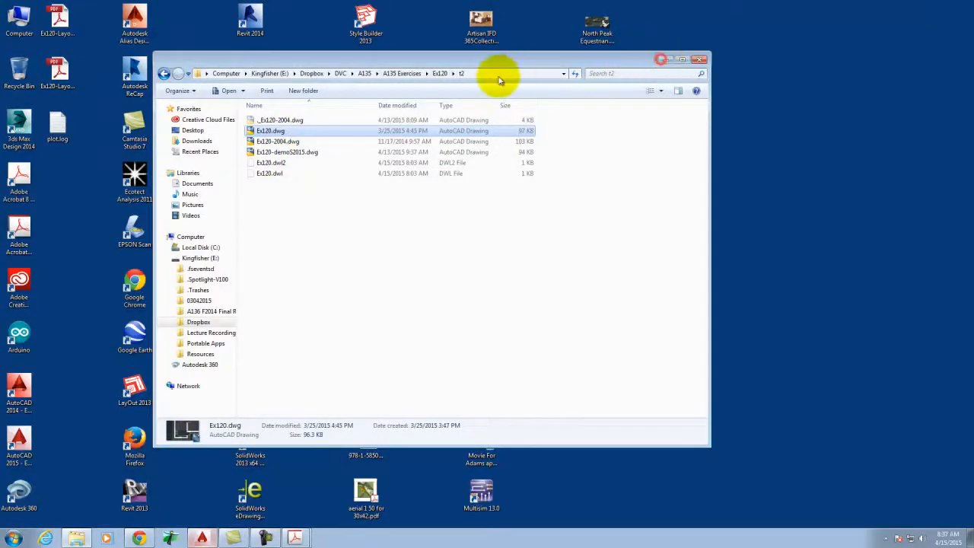
Minimize Explorer and launch Adobe Illustrator CS6 from the Start menu's Adobe Design Standard CS6 group.
left_click(661, 59)
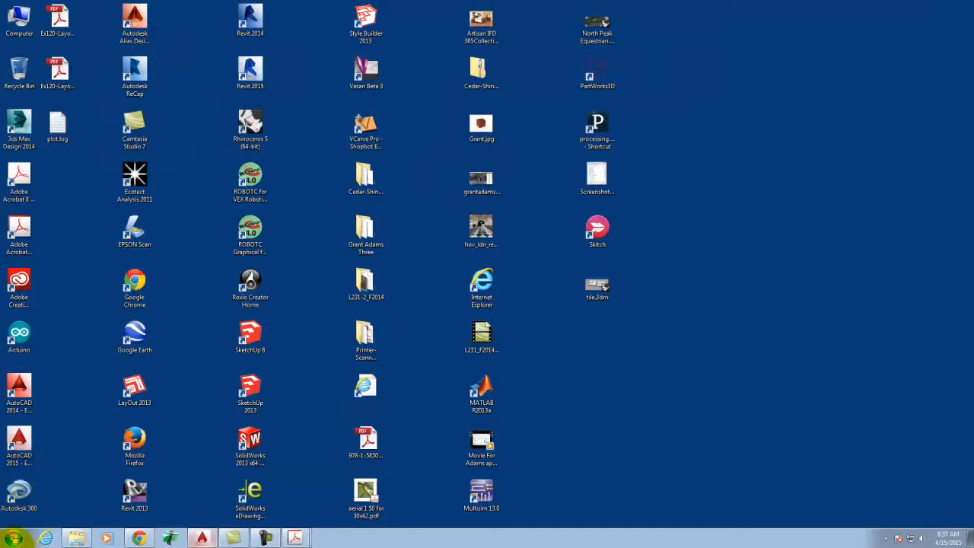
left_click(13, 538)
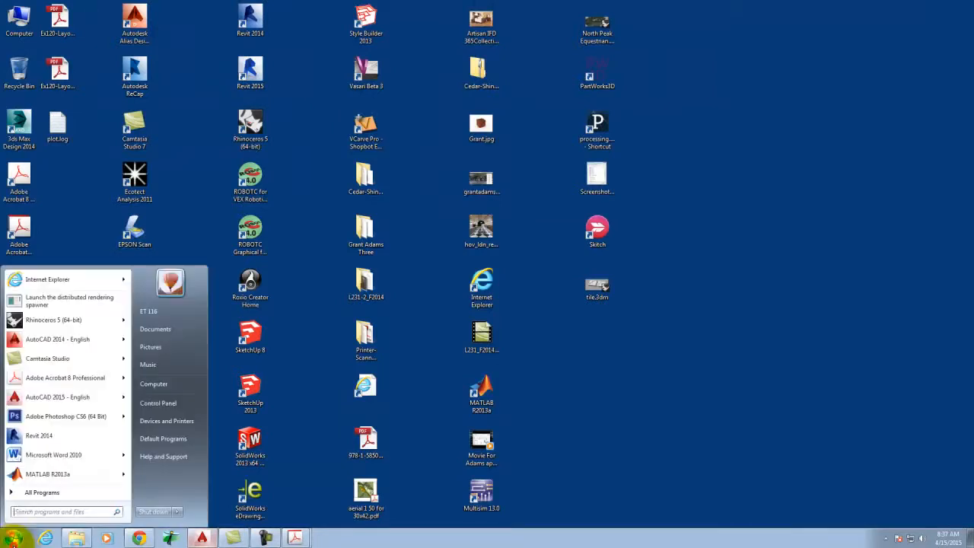
left_click(26, 495)
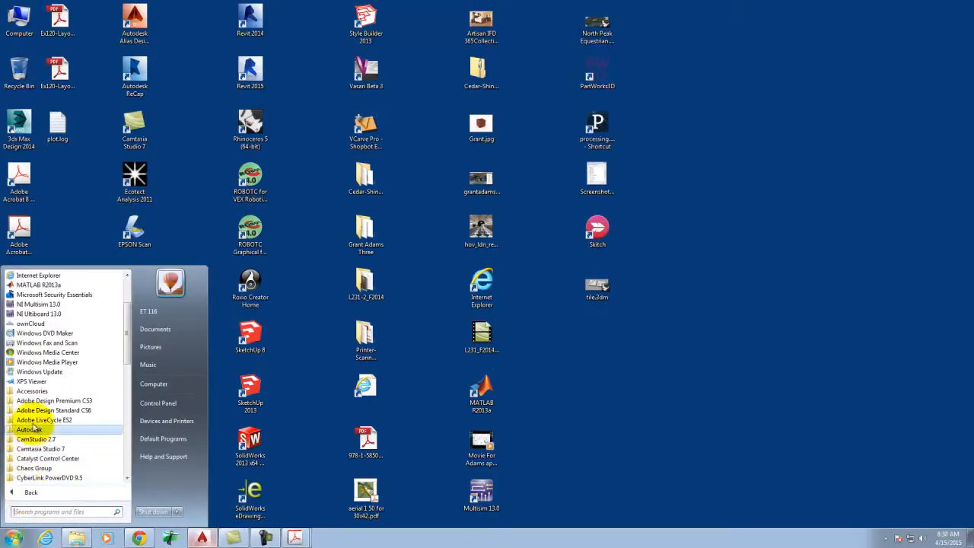
left_click(67, 410)
left_click(65, 449)
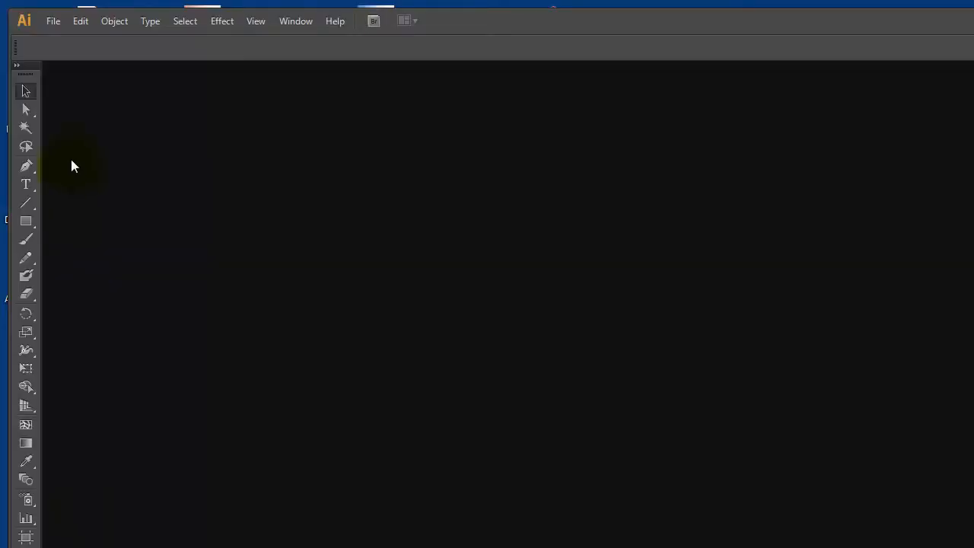
Open Ex120-Layout4-2.pdf from the Desktop in Illustrator.
left_click(53, 21)
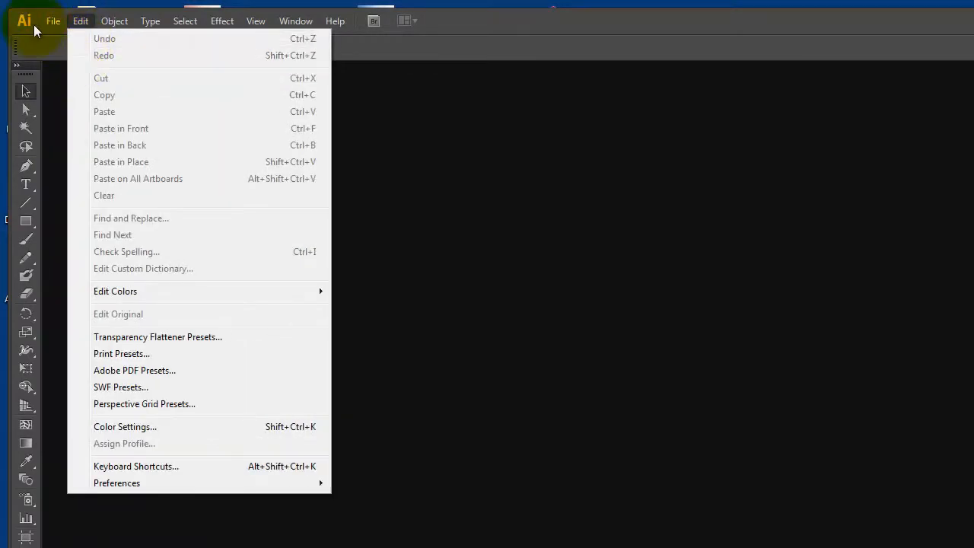
left_click(61, 73)
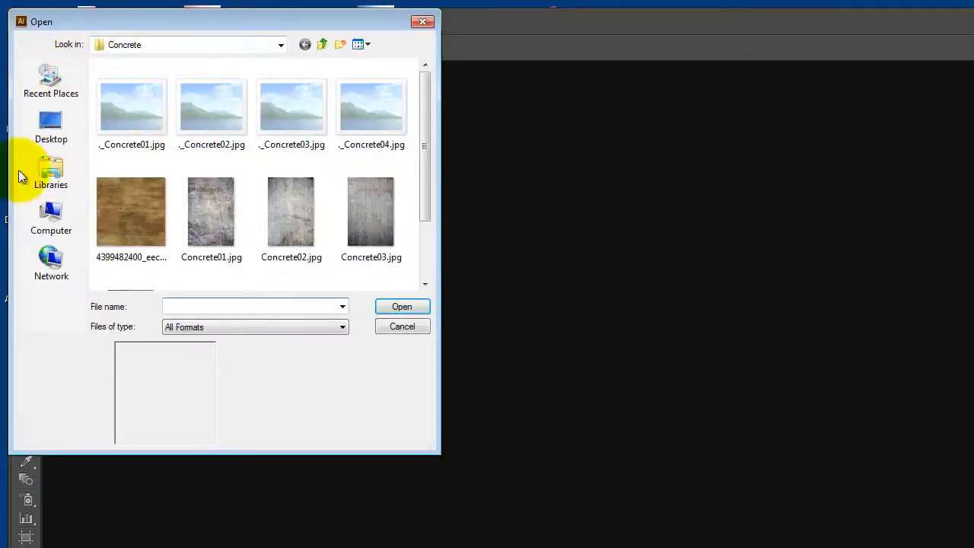
left_click(53, 124)
left_click_drag(428, 79, 448, 276)
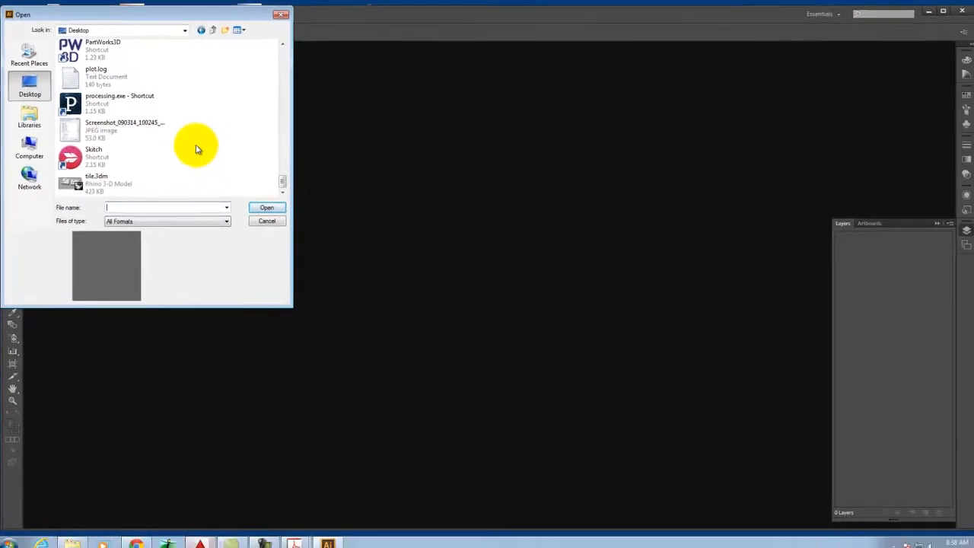
left_click(286, 44)
left_click(286, 44)
left_click(281, 46)
left_click(281, 45)
left_click(281, 46)
left_click(111, 99)
left_click(256, 208)
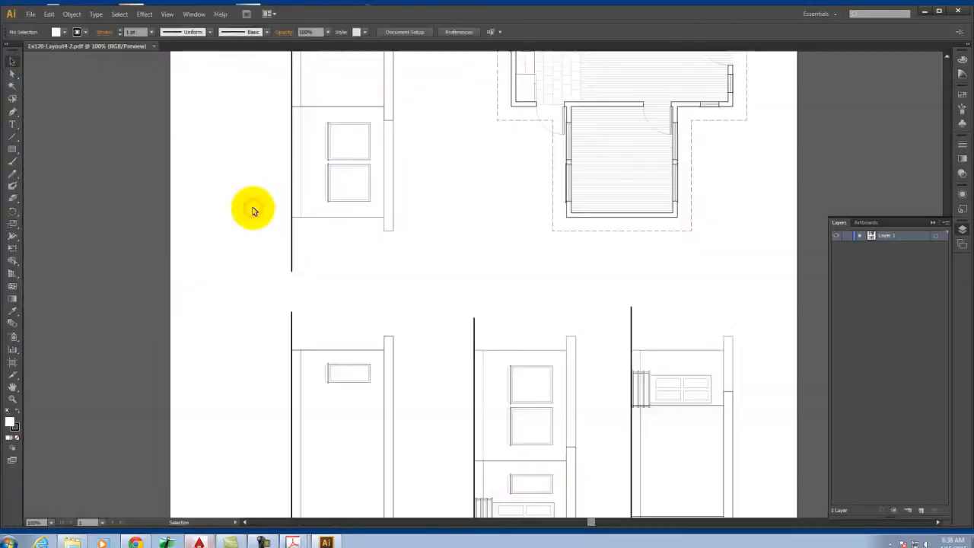
Zoom the PDF to 300% and enter Isolation Mode on the wall linework's clip group.
scroll(228, 293, "down", 2)
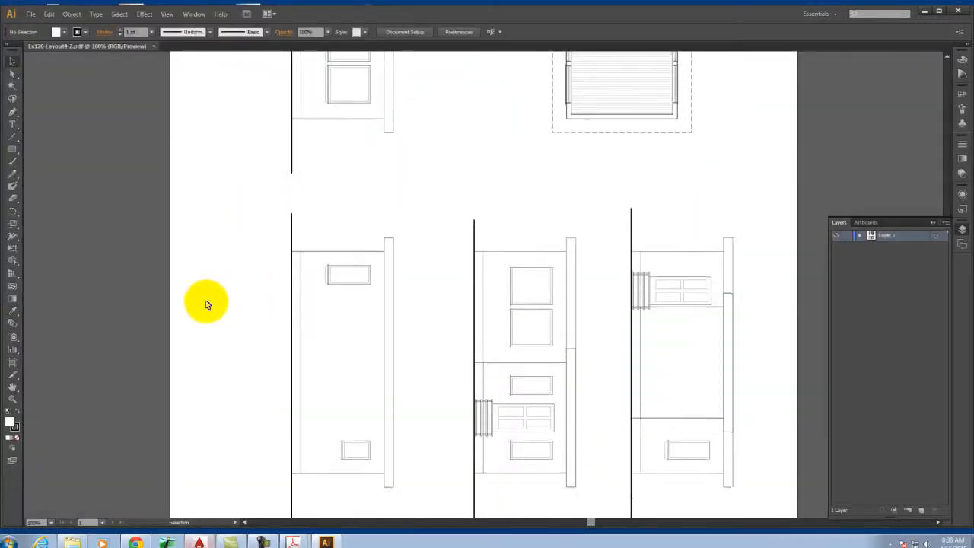
scroll(205, 303, "down", 3)
scroll(205, 302, "up", 7)
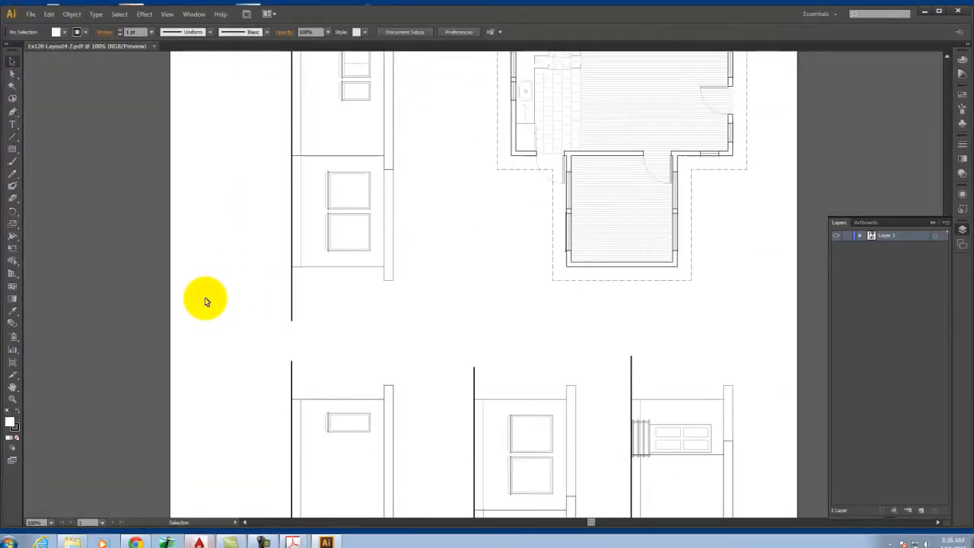
scroll(205, 302, "up", 4)
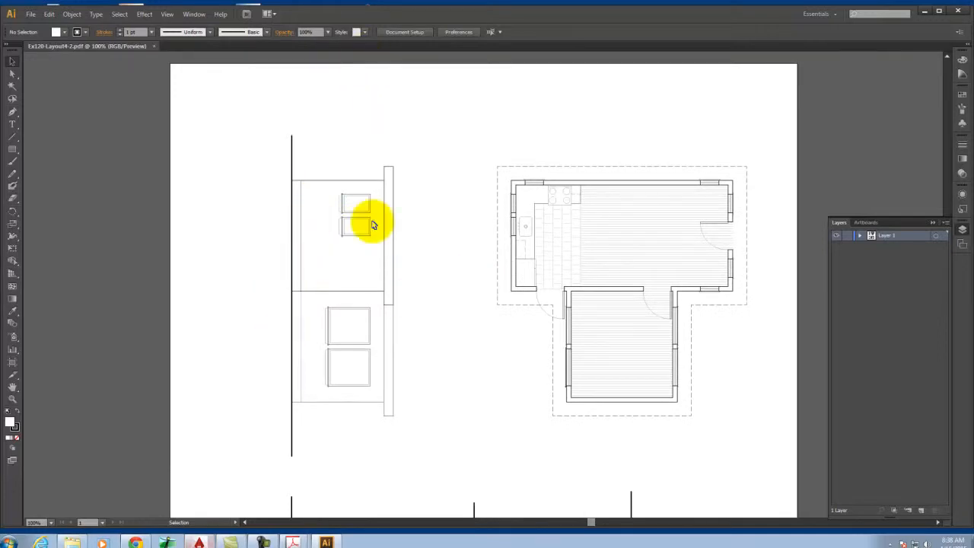
key("ctrl+equal")
key("ctrl+equal")
key("ctrl+equal")
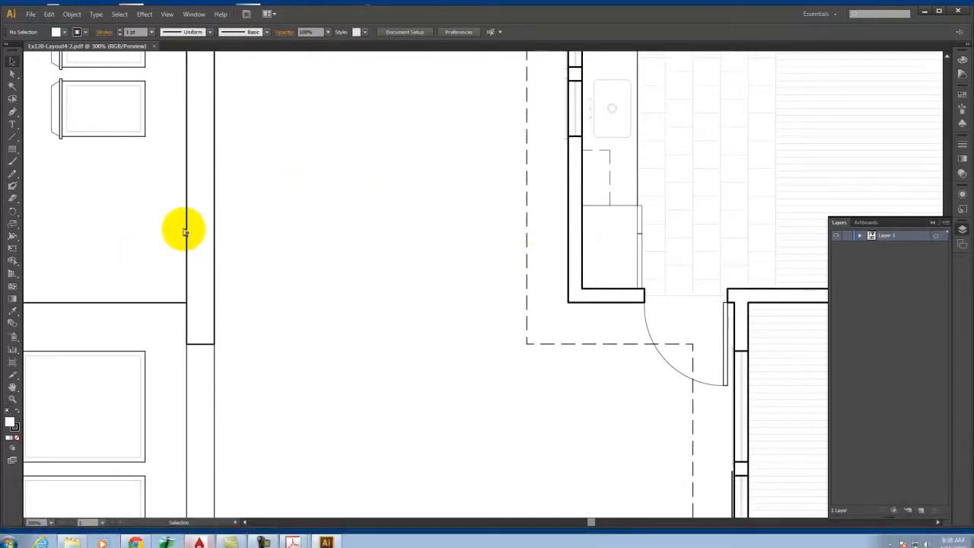
left_click(186, 229)
double_click(187, 228)
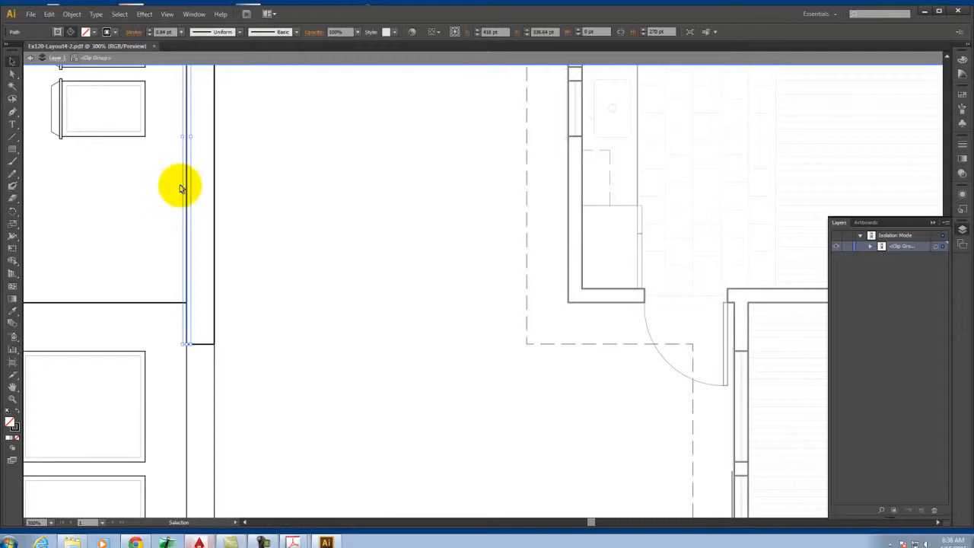
left_click(297, 156)
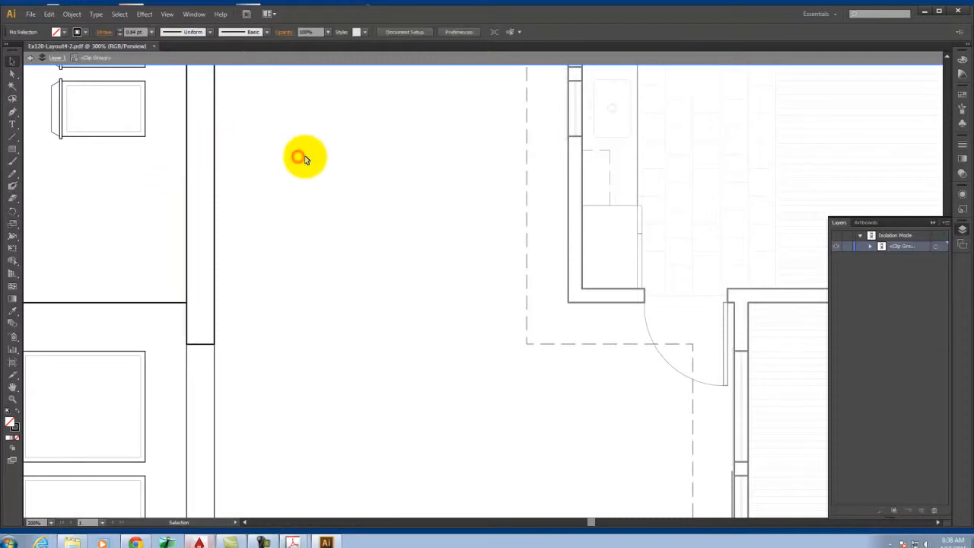
scroll(365, 145, "down", 2)
scroll(381, 144, "down", 2)
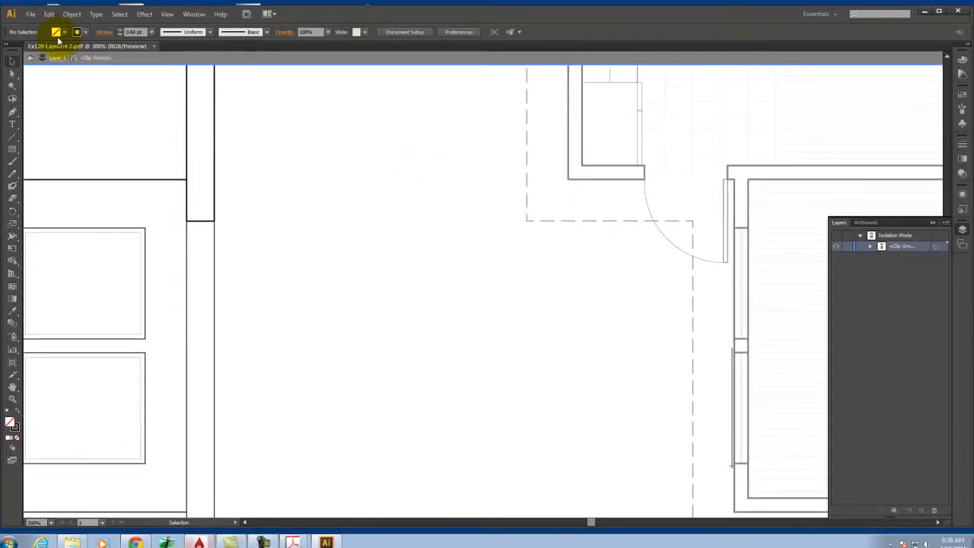
left_click(32, 14)
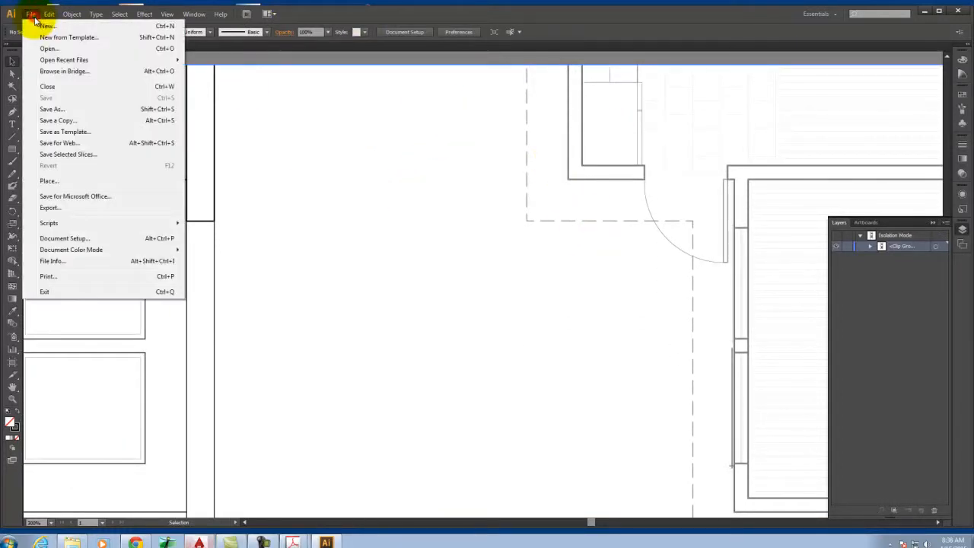
left_click(49, 145)
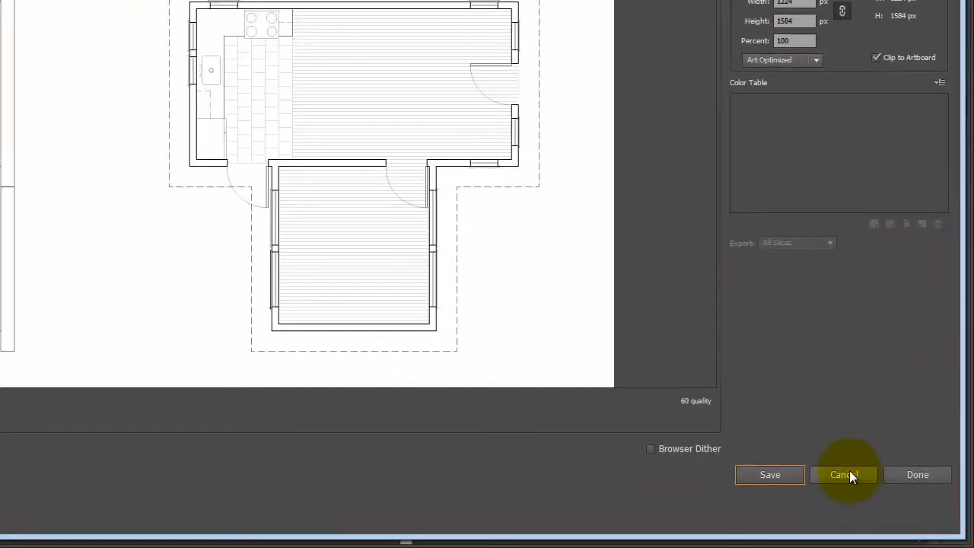
left_click(844, 474)
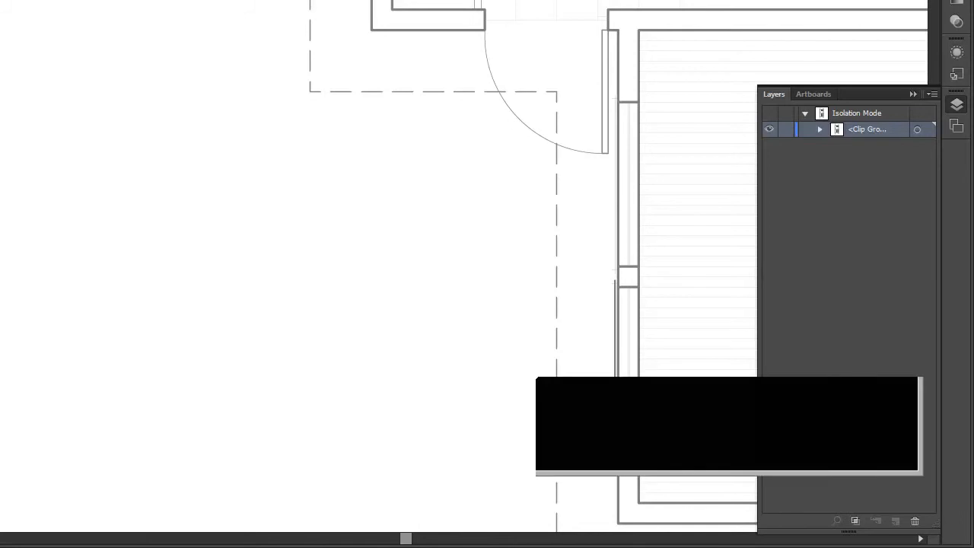
left_click(891, 426)
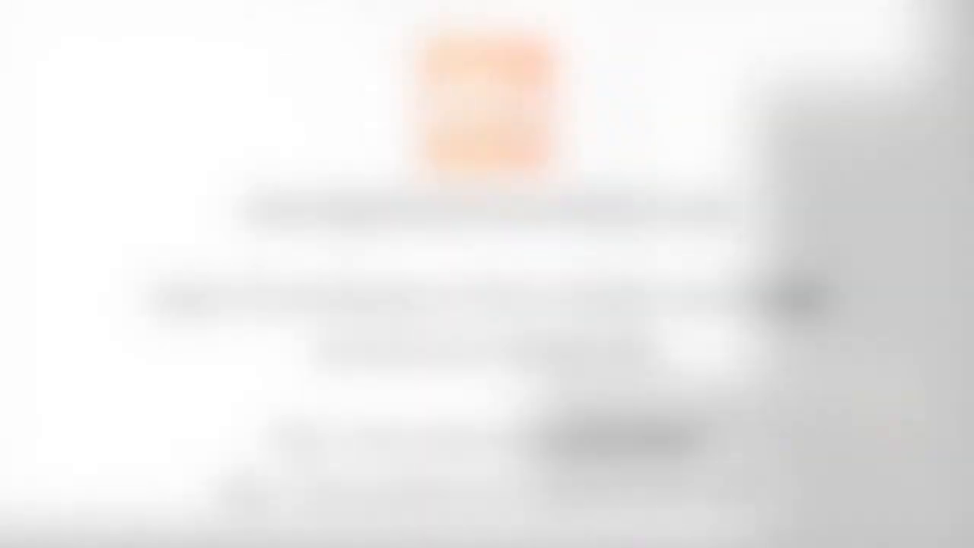